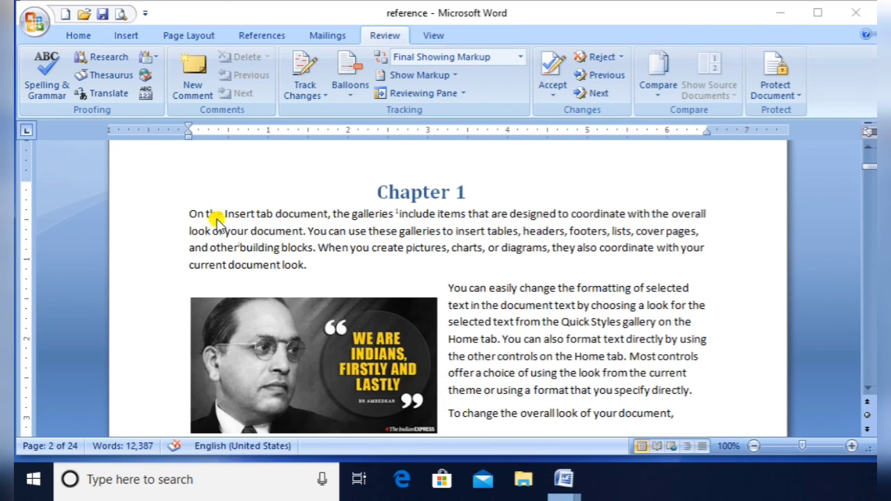
- Misspell the two occurrences of "document" in the Chapter 1 opening paragraph as "docucment" and "docfument"
left_click(422, 218)
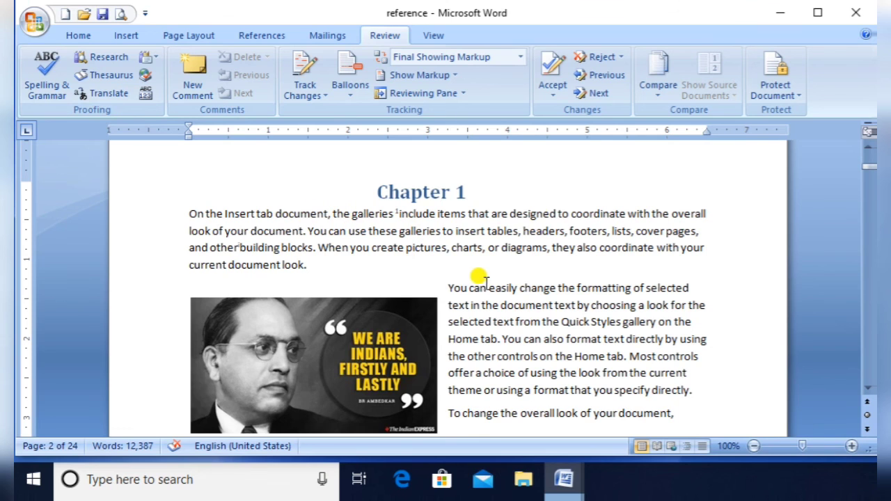
left_click(303, 217)
type("c")
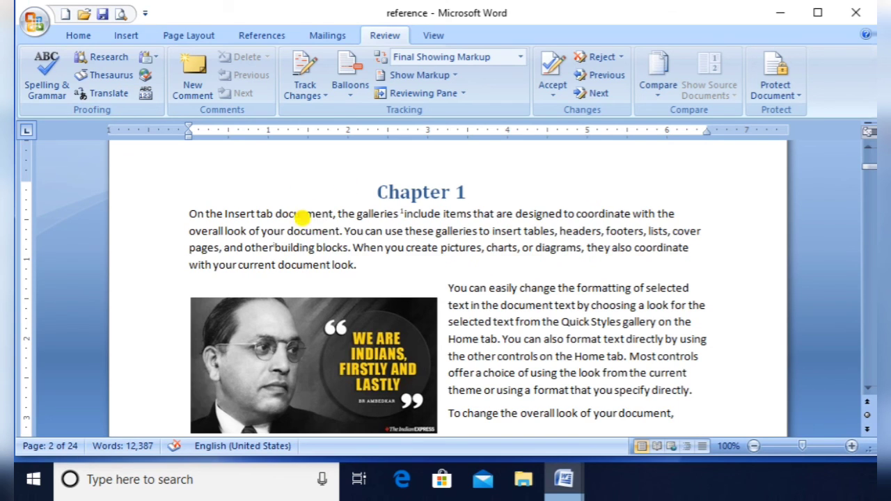
key("Down")
type("f")
- Misspell "create" as "createf" in the third line of the opening paragraph
key("Down")
key("Right")
key("Right")
key("Right")
key("Right")
key("Right")
key("Right")
key("Right")
key("Right")
key("Right")
key("Right")
key("Right")
key("Right")
key("Right")
key("Right")
key("Right")
key("Right")
key("Right")
key("Right")
key("Right")
key("Right")
key("Right")
key("Right")
key("Right")
key("Right")
key("Right")
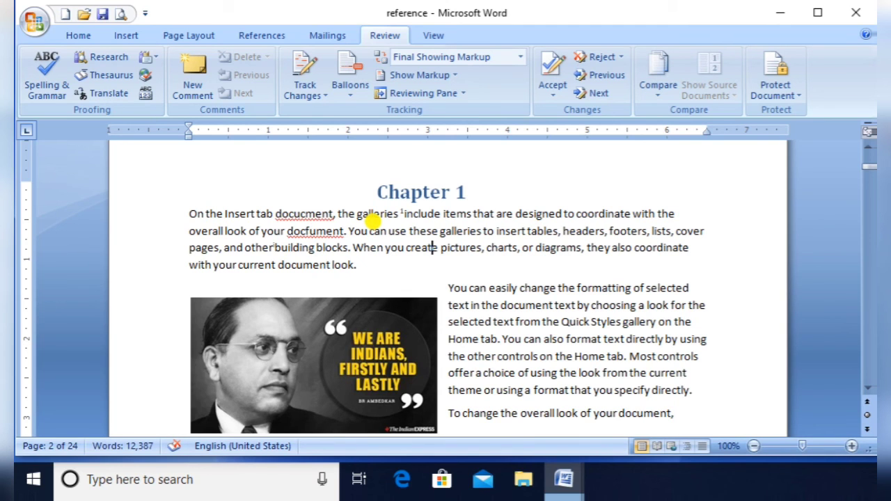
type("f")
- Misspell "diagrams" as "fdiagrams" in the same sentence of the opening paragraph
key("Right")
key("Right")
key("Right")
key("Right")
key("Right")
key("Right")
key("Right")
key("Right")
key("Right")
key("Right")
key("Right")
key("Right")
key("Right")
key("Right")
key("Right")
key("Right")
key("Right")
key("Right")
key("Right")
key("Right")
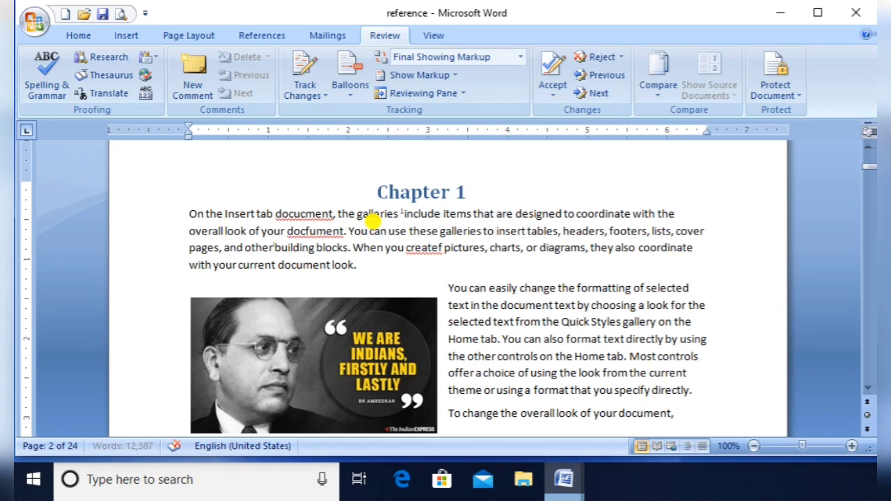
key("Right")
type("f")
- Add the nonsense text "gfbchf vhv f" directly after "look." at the end of the opening paragraph
key("Down")
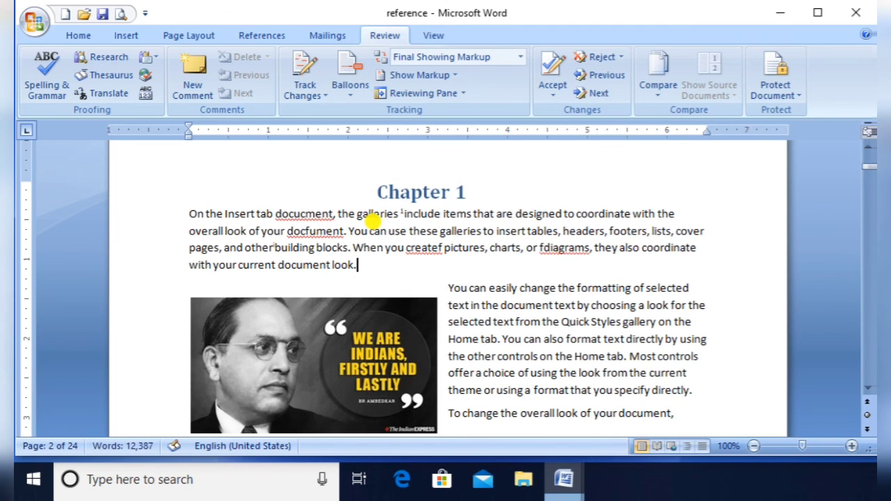
key("Left")
type("gfbchf vhv f")
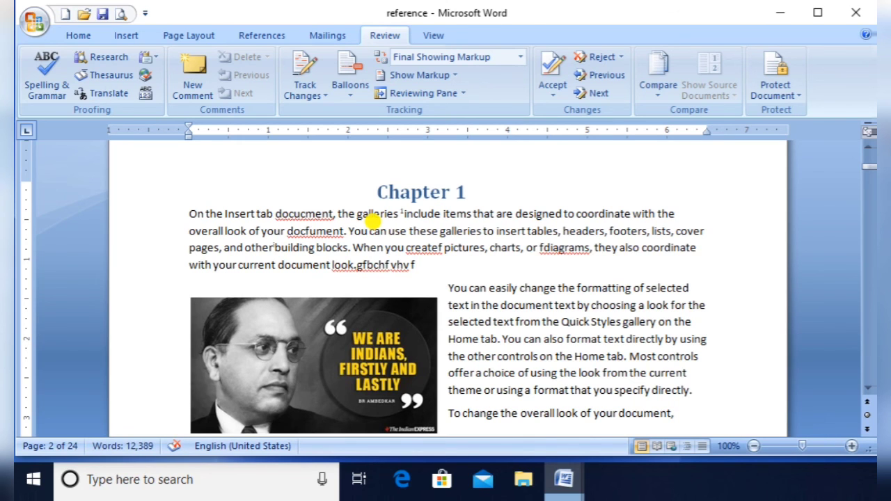
- Misspell "Quick" as "Qfuick" below Picture 1 and "can" as "canf" in the first line beside the picture
scroll(373, 222, "down", 1)
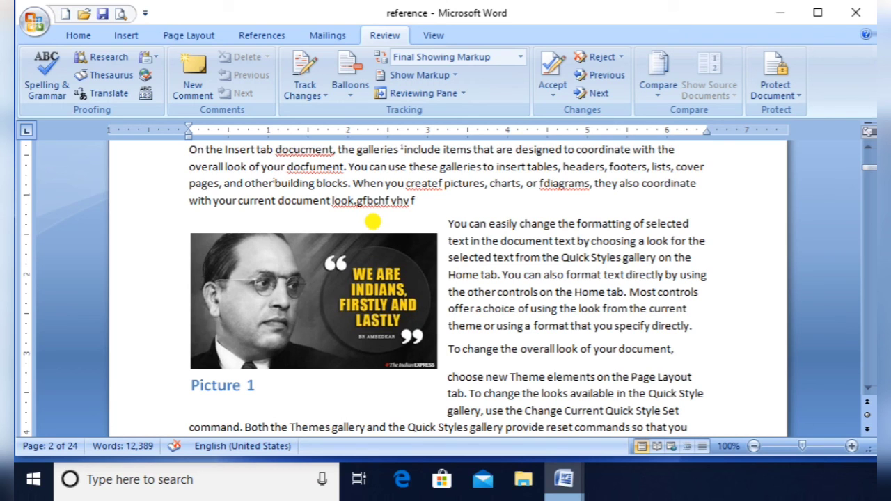
type("f")
left_click(372, 221)
key("Right")
key("Right")
key("Right")
key("Right")
key("Right")
key("Right")
key("Right")
type("f")
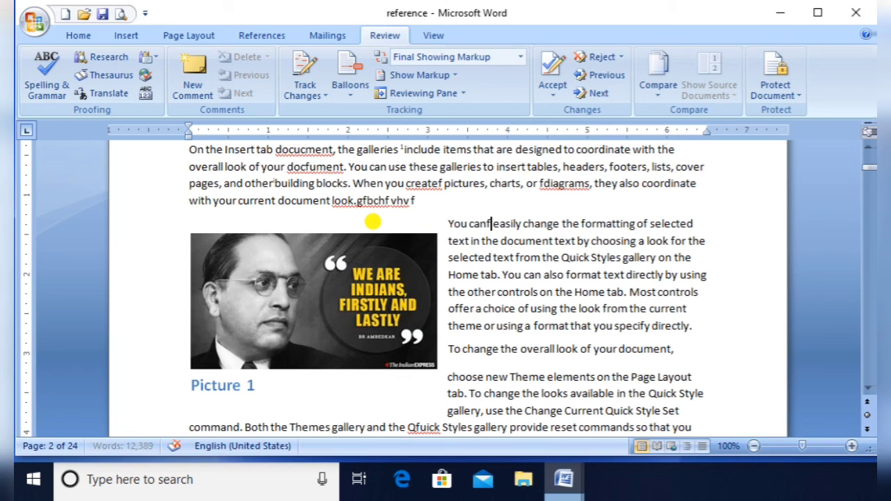
- In the paragraph beside the picture, change "selected" to "selectedf", "other" to "others" and "using" to "ussing"
key("Down")
key("Down")
type("f")
key("Down")
key("Down")
type("s")
key("Down")
key("Down")
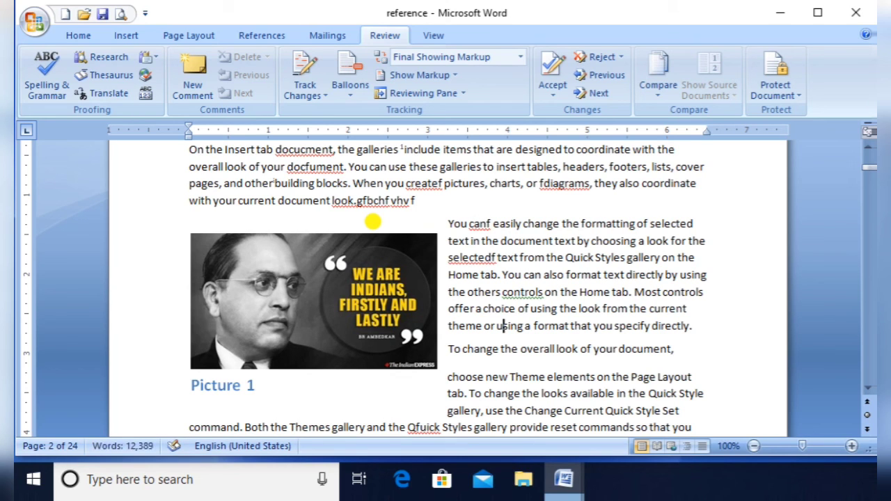
type("s")
- In the paragraph starting "To change", misspell "the" as "thge", "Theme" as "Tgheme" and the "the" before "Change Current" as "thef"
key("Down")
type("g")
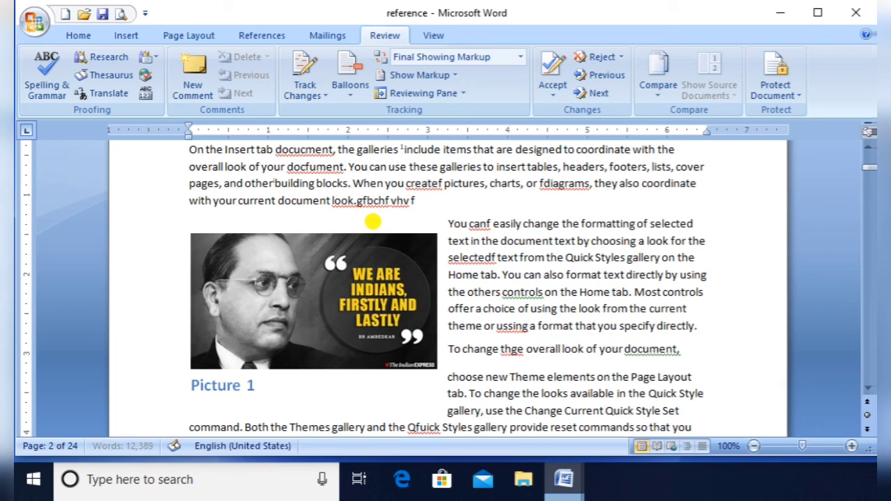
key("Down")
type("g")
key("Down")
type("f")
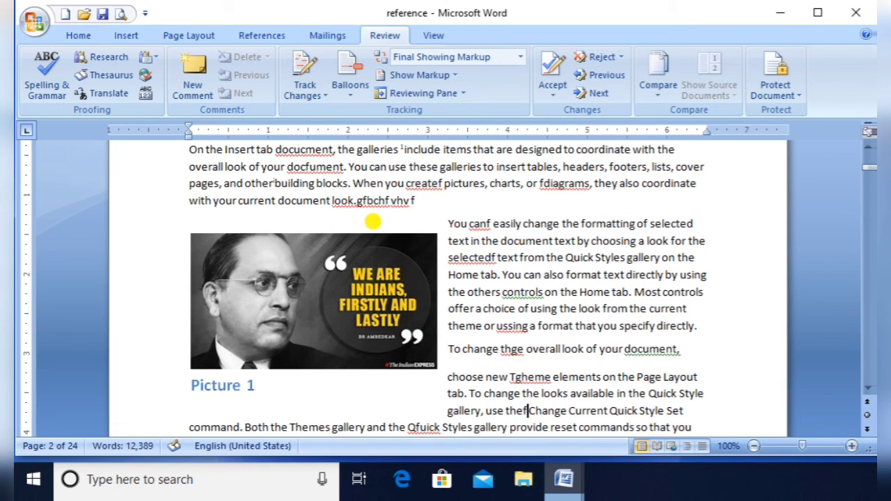
- Misspell "provide" as "prodvide" and, in the following paragraph, "coordinate" as "coorfdinate"
type("d")
key("Down")
key("Down")
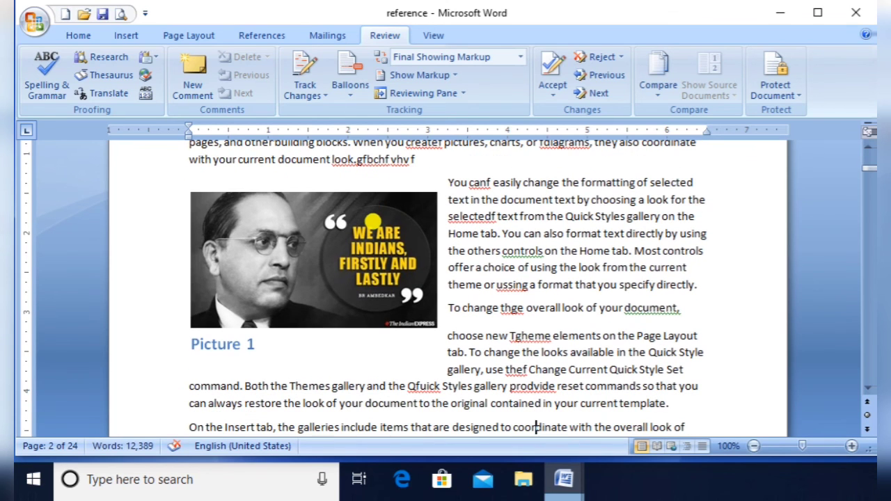
type("f")
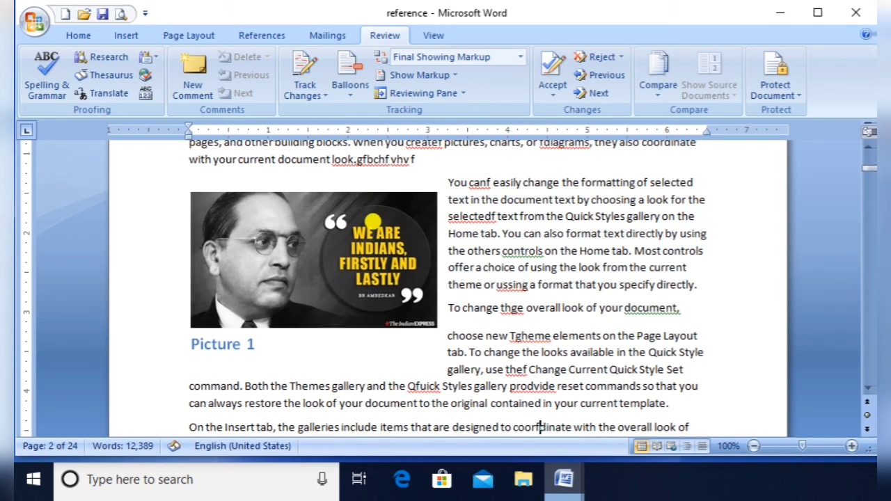
- Delete the space between "Home tab." and "You" in the paragraph beside the picture
key("Up")
key("Up")
key("Up")
key("Up")
key("Up")
key("Up")
key("Up")
key("Up")
key("Up")
key("Left")
key("Left")
key("Left")
key("Left")
key("Left")
key("Left")
key("BackSpace")
key("Up")
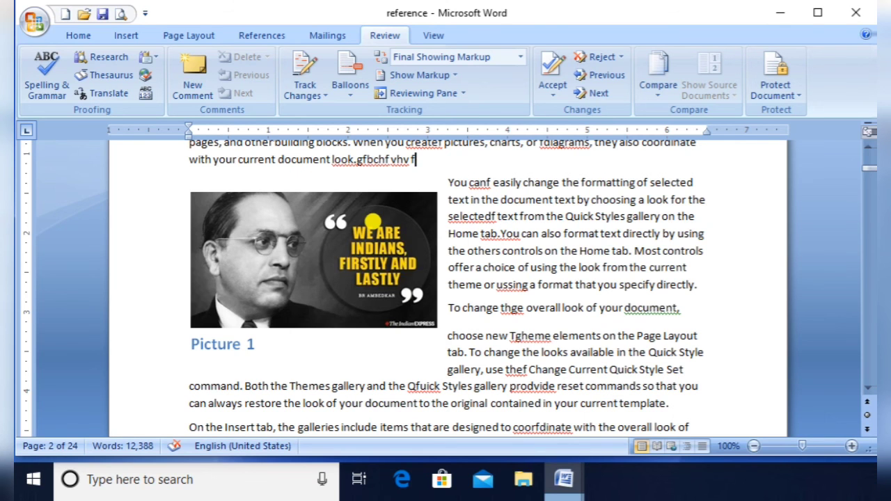
- Start the spelling and grammar check and replace "thge" with the suggestion "the"
scroll(373, 221, "up", 5)
scroll(373, 222, "up", 3)
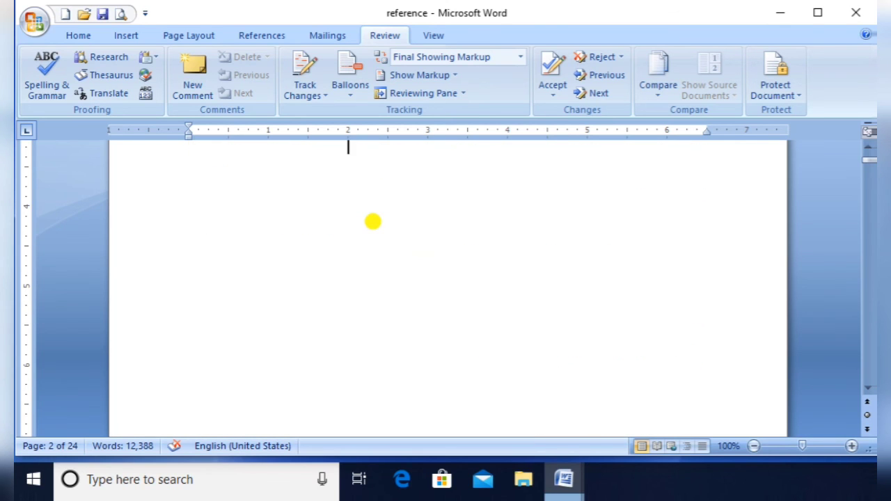
scroll(373, 221, "down", 3)
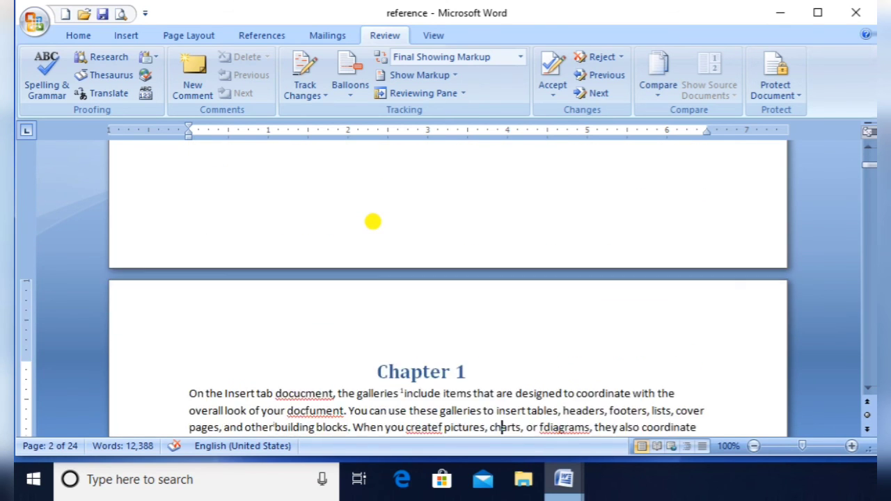
scroll(372, 221, "down", 4)
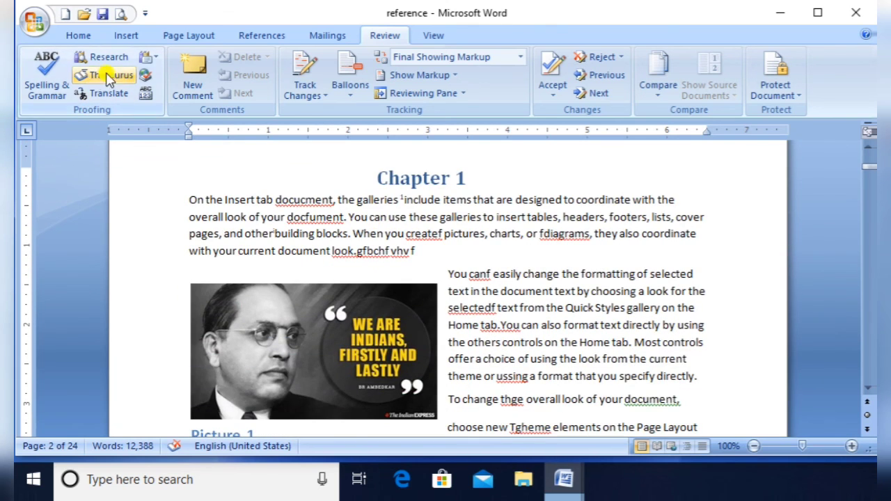
left_click(46, 69)
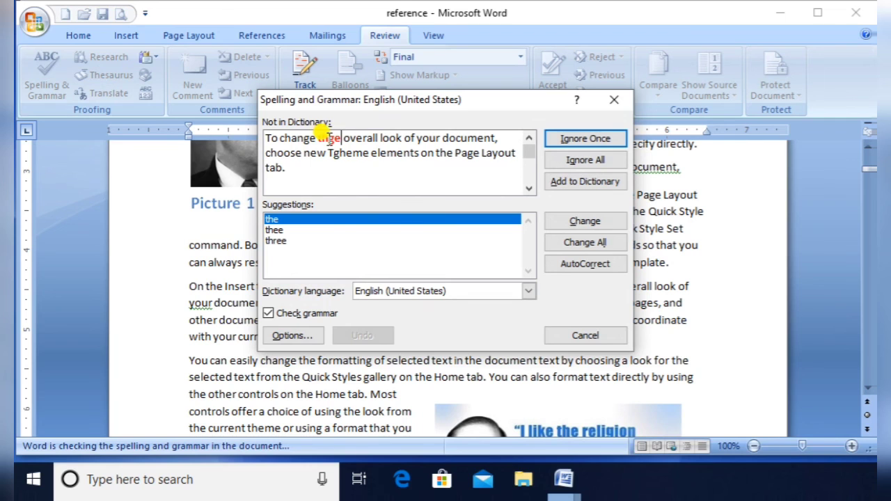
left_click(273, 231)
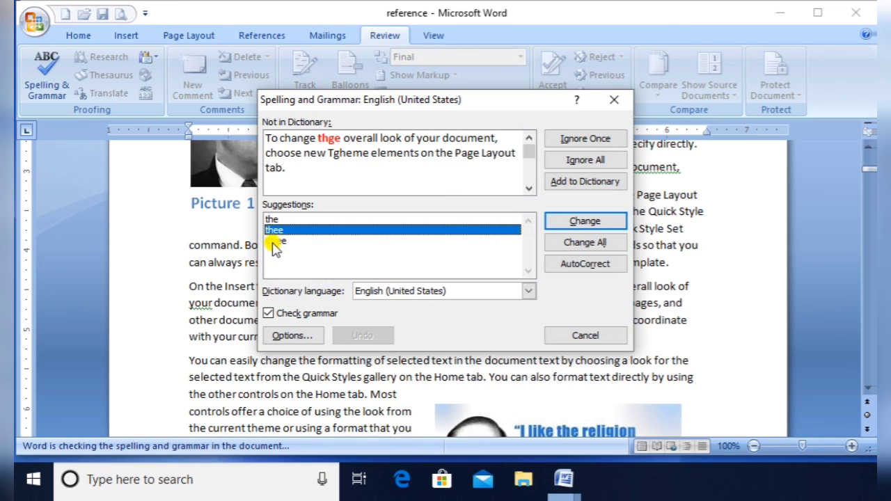
left_click(276, 240)
left_click(273, 220)
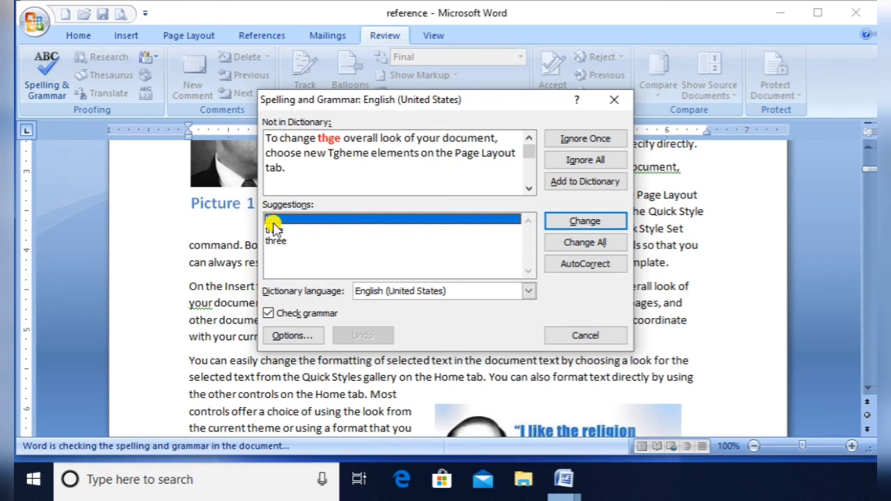
left_click(585, 221)
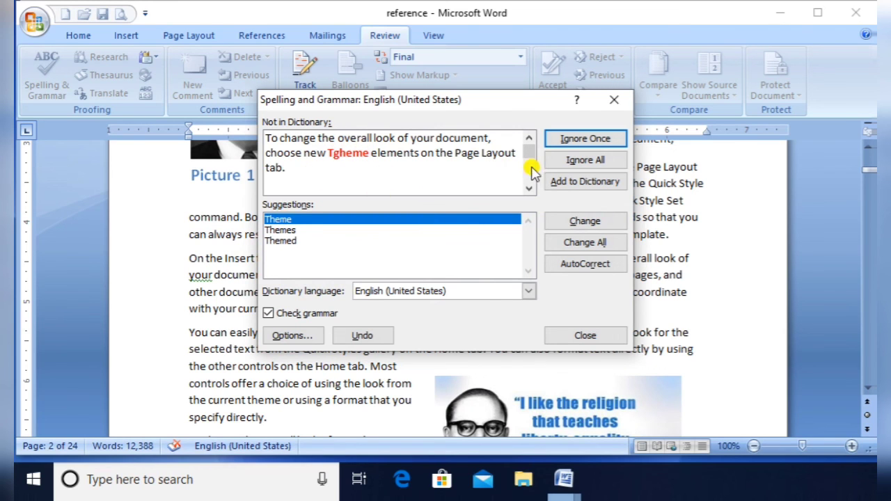
- Correct "Tgheme" to "Theme" and "thef" to "the" using the spelling suggestions
left_click(579, 222)
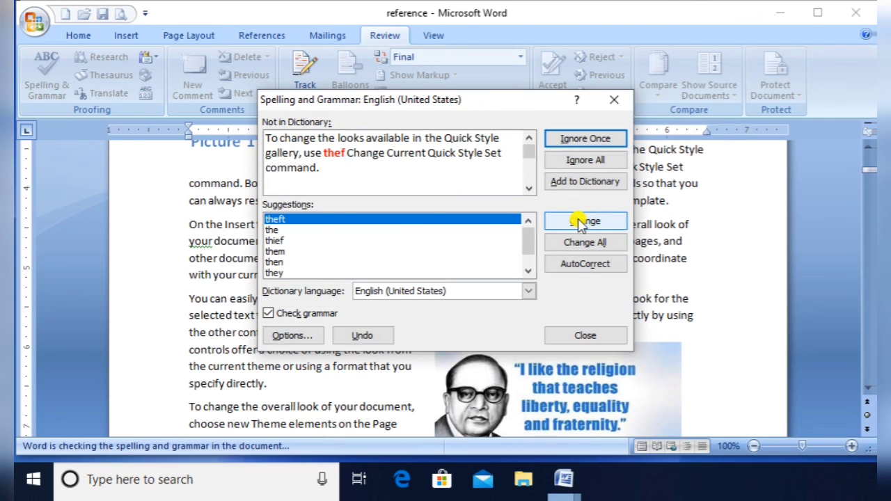
left_click(275, 240)
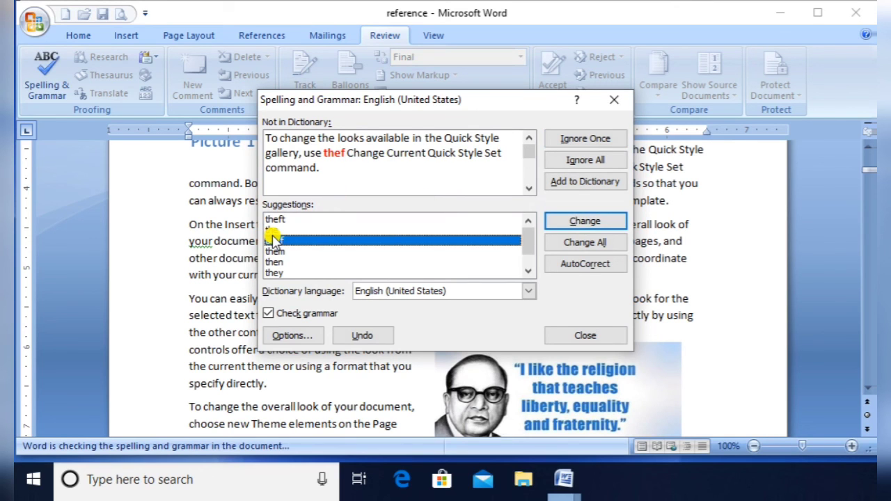
left_click(272, 230)
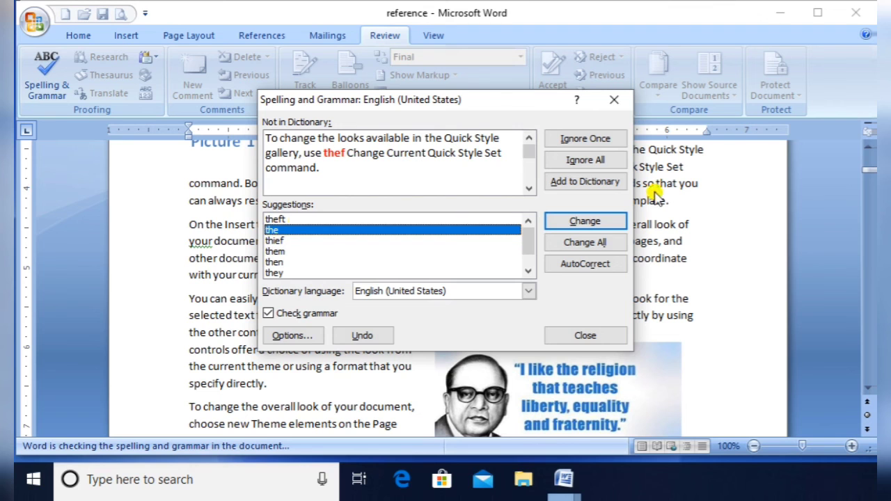
left_click(614, 227)
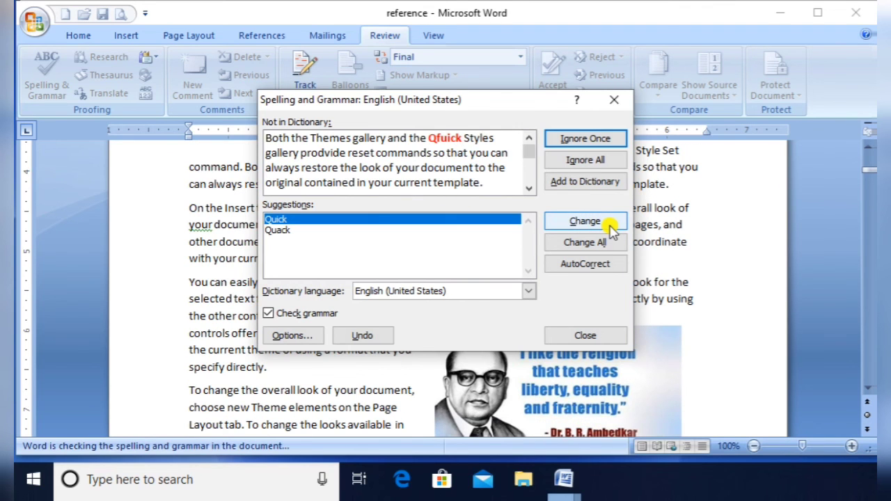
- Accept the suggested corrections "Quick" for "Qfuick", "provide" for "prodvide" and "coordinate" for "coorfdinate"
left_click(606, 224)
left_click(606, 224)
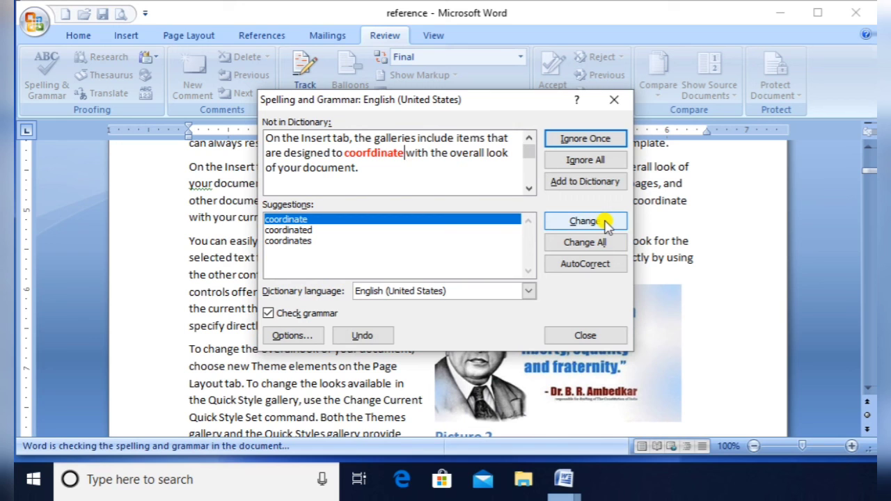
left_click(606, 224)
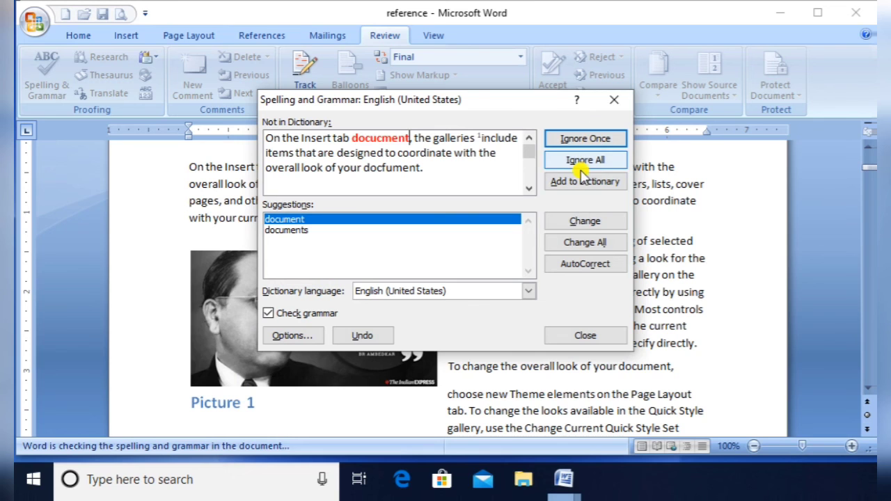
- Correct "docucment" and "docfument" to "document", "createf" to "create" and "fdiagrams" to "diagrams" with the spelling suggestions
left_click(589, 222)
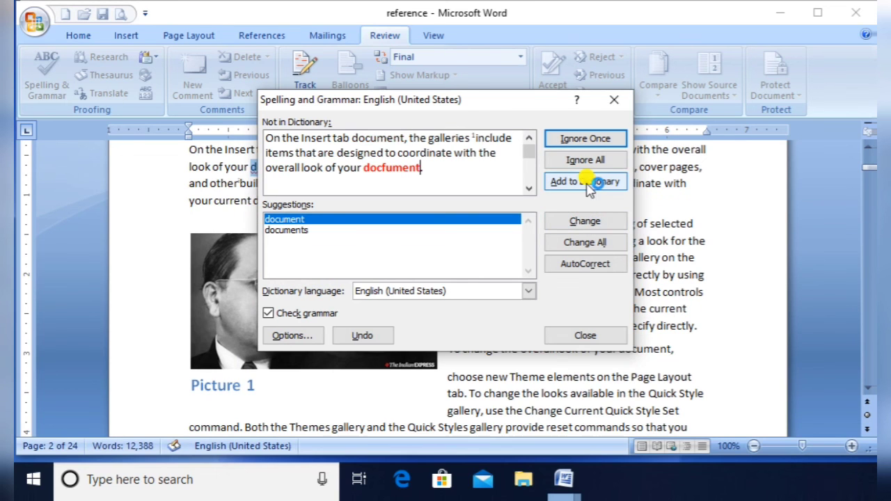
left_click(577, 222)
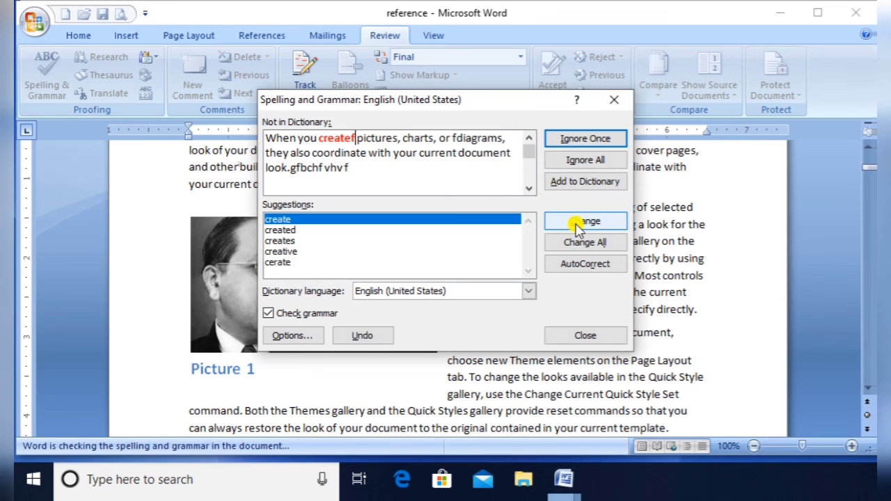
left_click(577, 224)
left_click(575, 221)
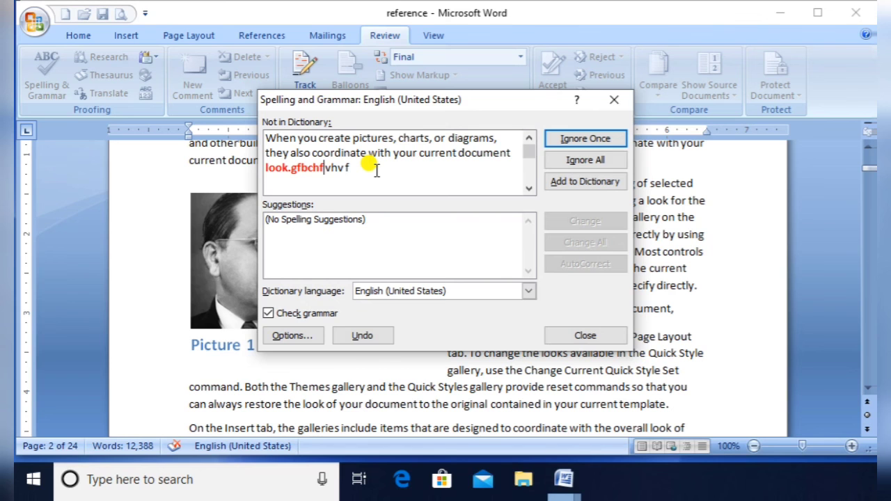
key("BackSpace")
key("BackSpace")
key("BackSpace")
key("BackSpace")
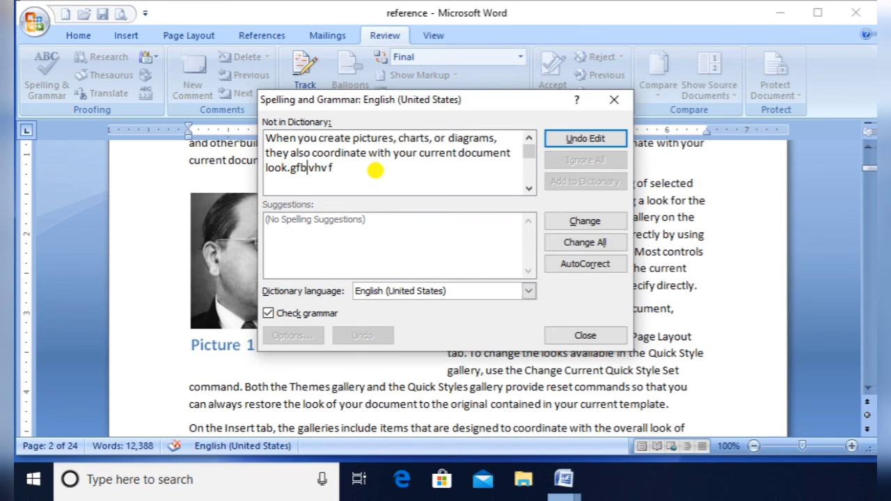
left_click(585, 137)
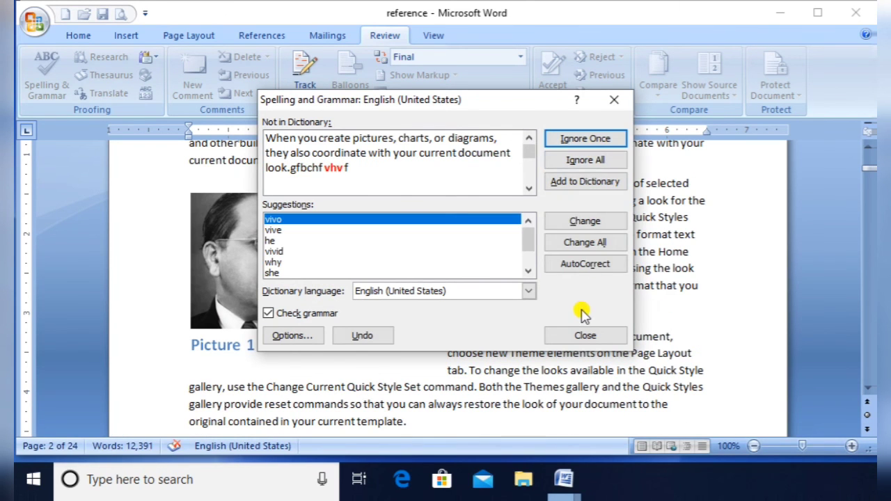
- Close the spelling and grammar check and review the corrected Chapter 1 text around Picture 1
left_click(581, 335)
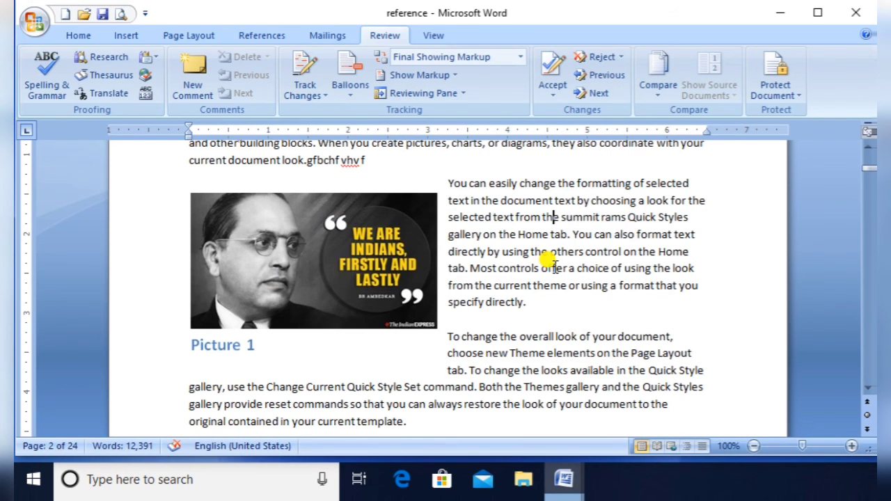
scroll(553, 265, "up", 1)
key("Up")
key("Down")
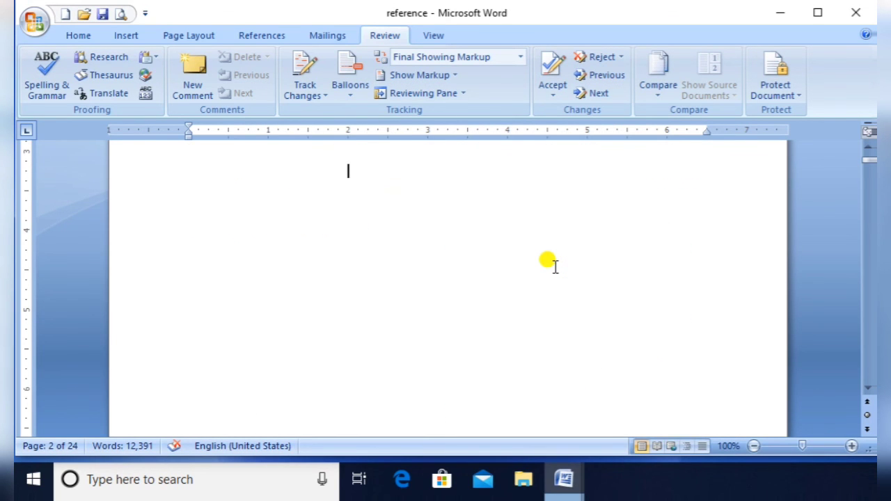
key("Up")
key("Down")
key("Down")
key("Down")
key("Down")
key("Down")
key("Down")
key("Down")
key("Down")
key("Down")
key("Down")
key("Down")
key("Down")
key("Down")
key("Down")
key("Down")
key("Down")
key("Down")
key("Down")
key("Down")
key("Down")
key("Down")
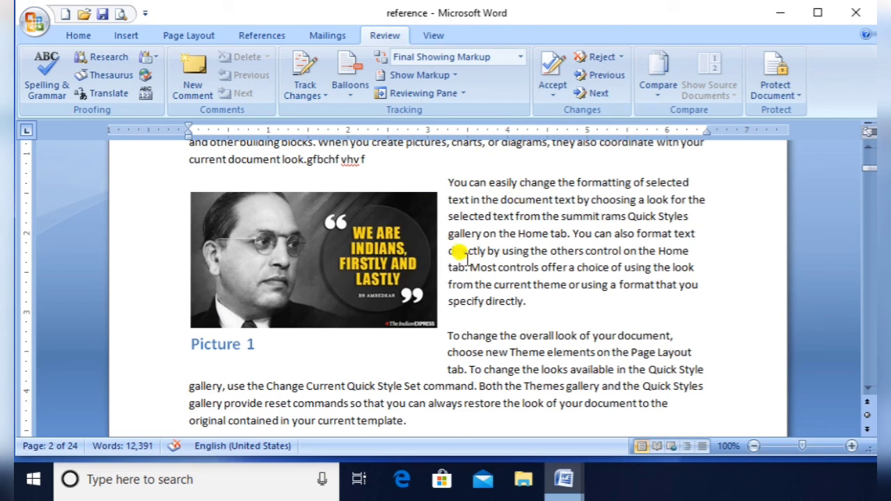
- Add a first name missing from the dictionary after "specify directly." and ignore it once in the spelling and grammar check
left_click(542, 304)
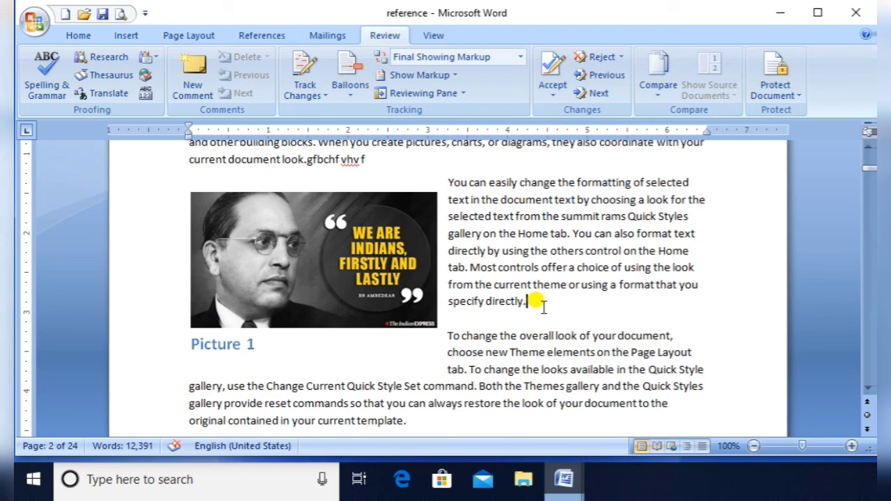
type("summit")
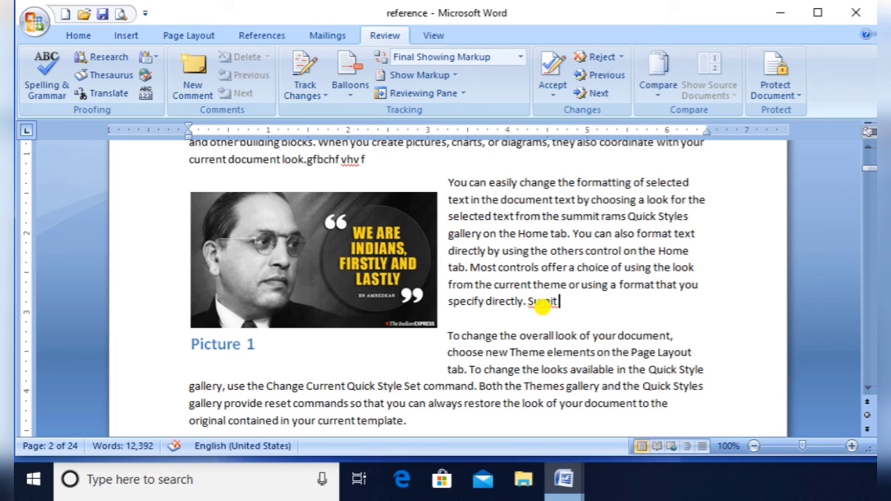
left_click(41, 71)
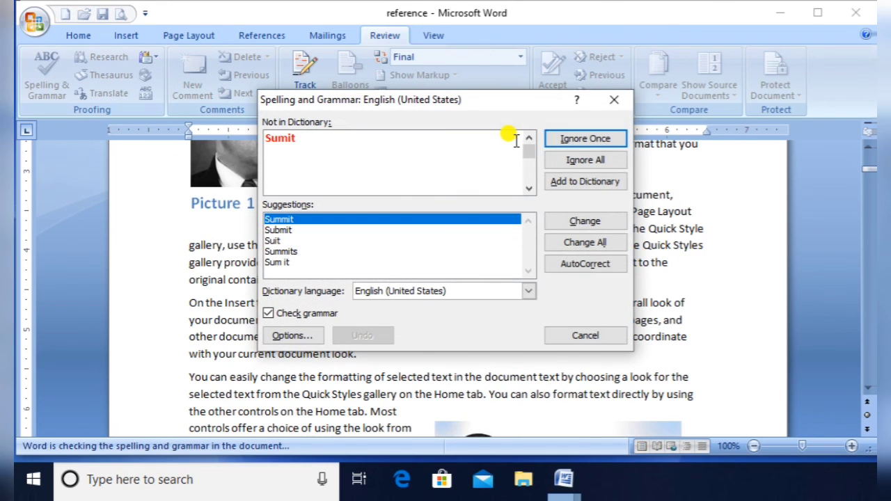
left_click(576, 140)
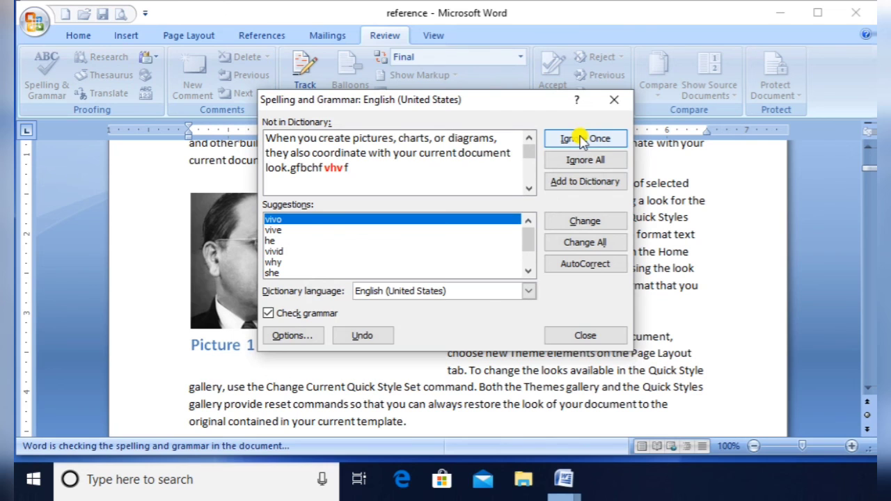
left_click(582, 139)
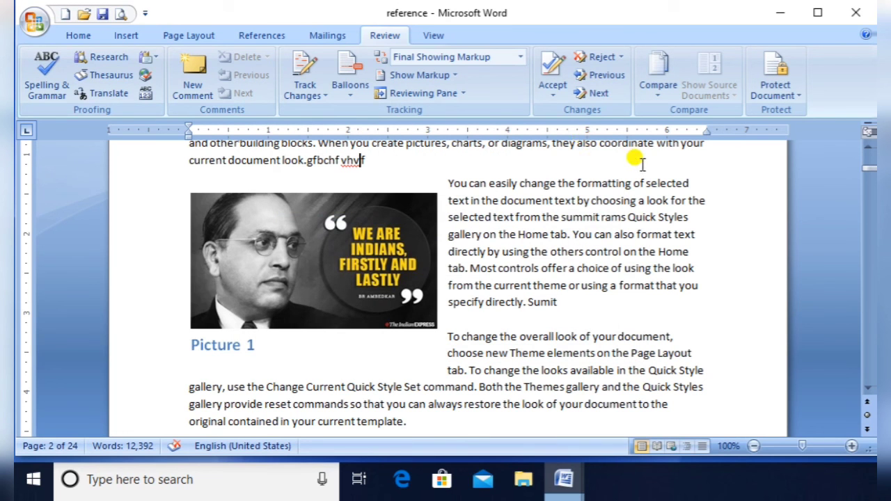
- Undo the ignored spelling and replace the flagged name after "specify directly." with the suggested word "summit"
key("ctrl+z")
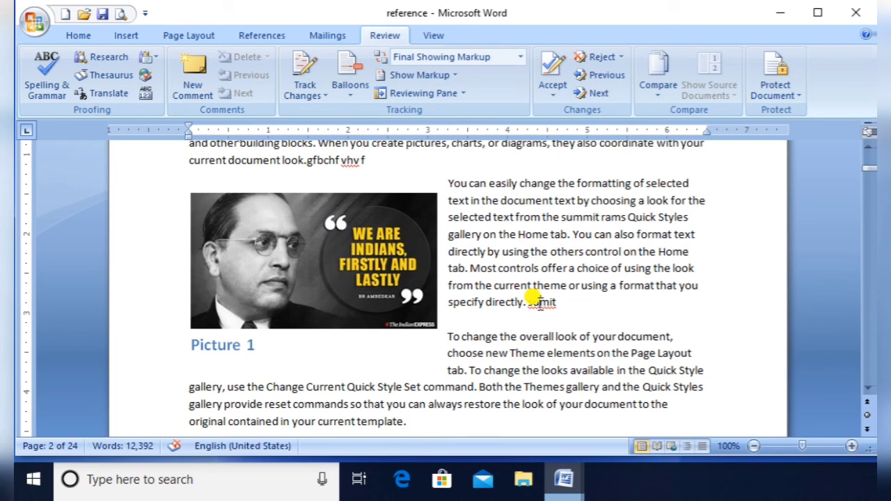
right_click(541, 304)
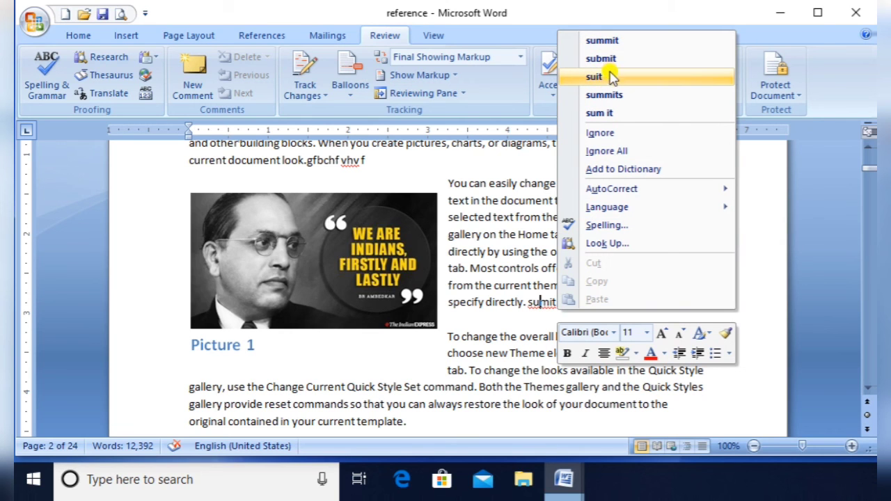
left_click(603, 41)
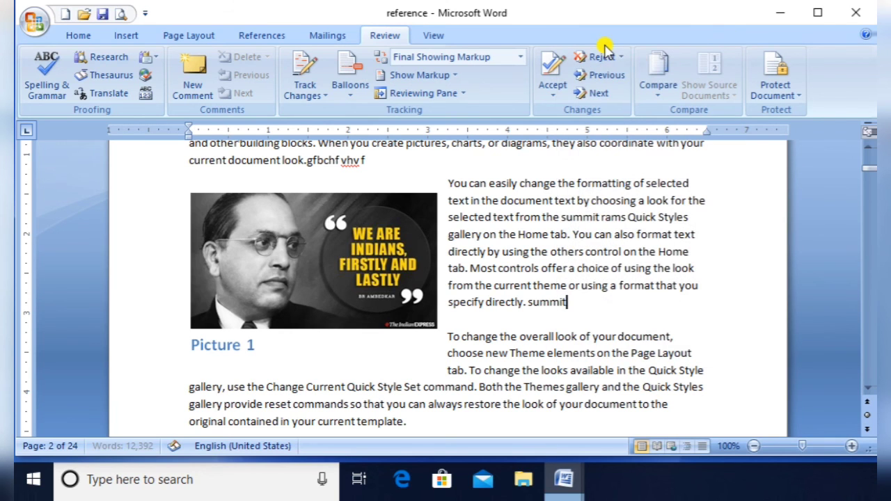
right_click(550, 301)
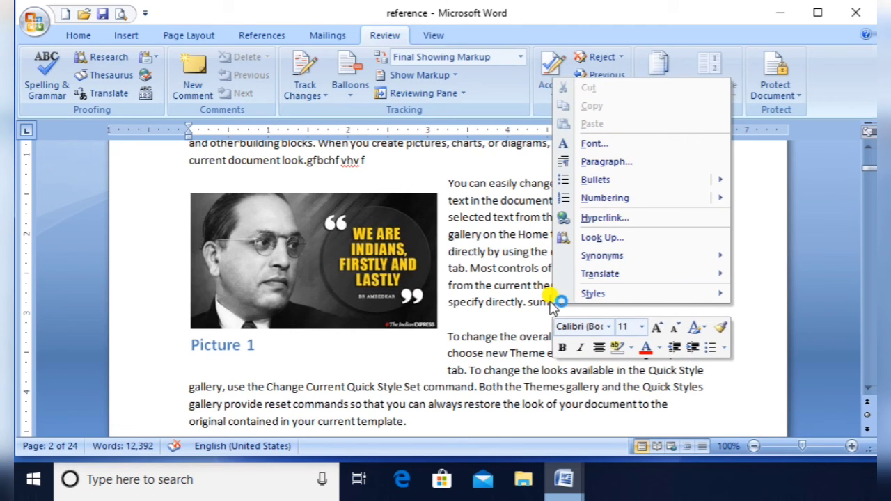
left_click(548, 304)
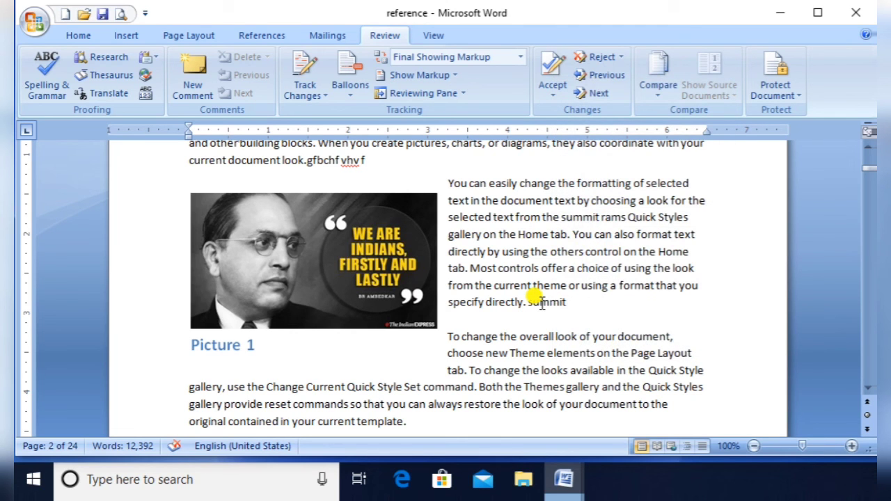
- Revert "summit" at the end of the paragraph to the original name and ignore its spelling error
key("BackSpace")
right_click(541, 303)
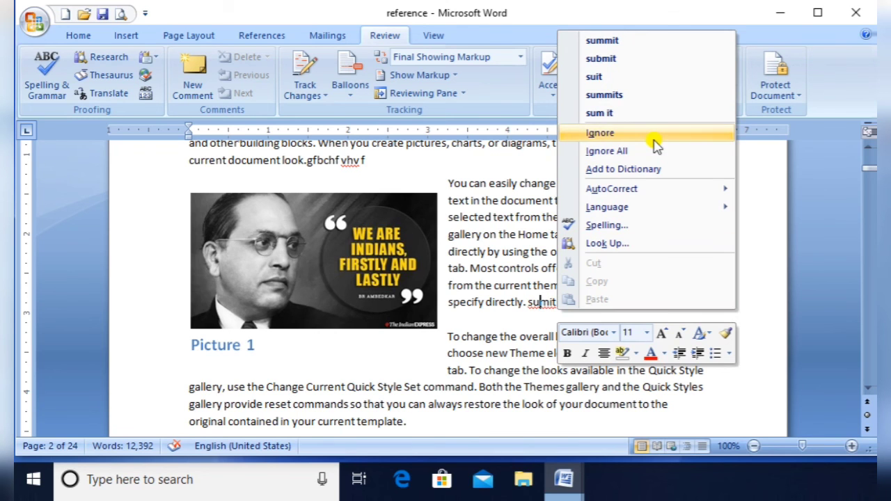
left_click(601, 132)
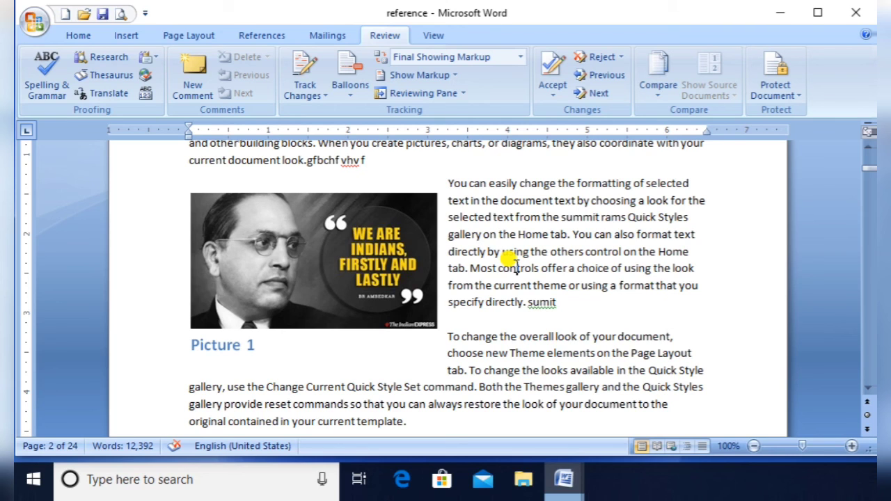
left_click(550, 301)
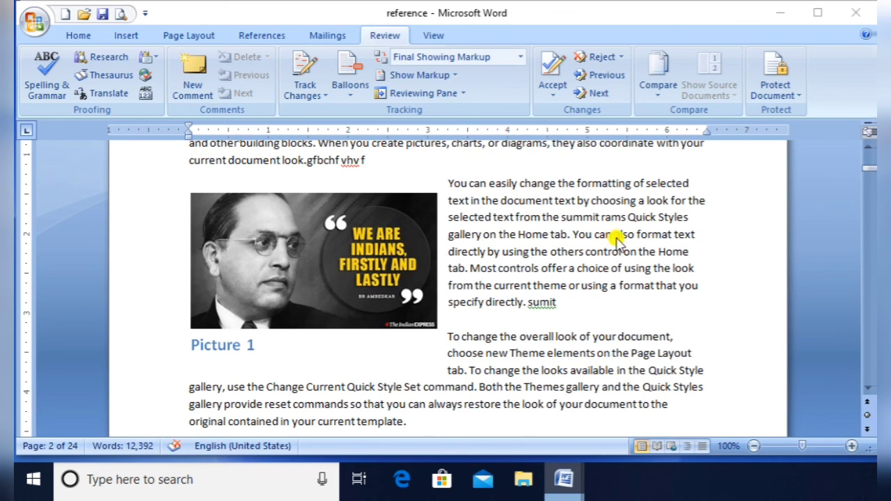
- Look up "summit" in the third line beside Picture 1 in the English (United States) thesaurus and browse its synonyms
double_click(580, 217)
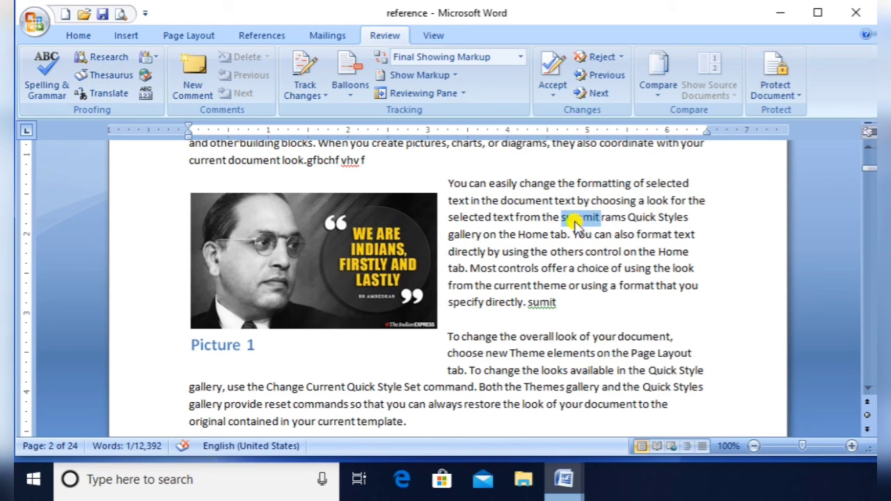
left_click(94, 77)
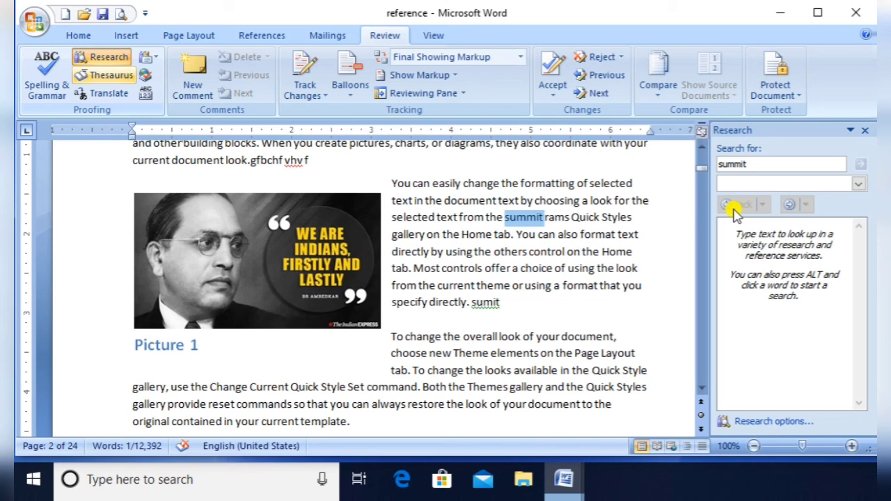
left_click(756, 162)
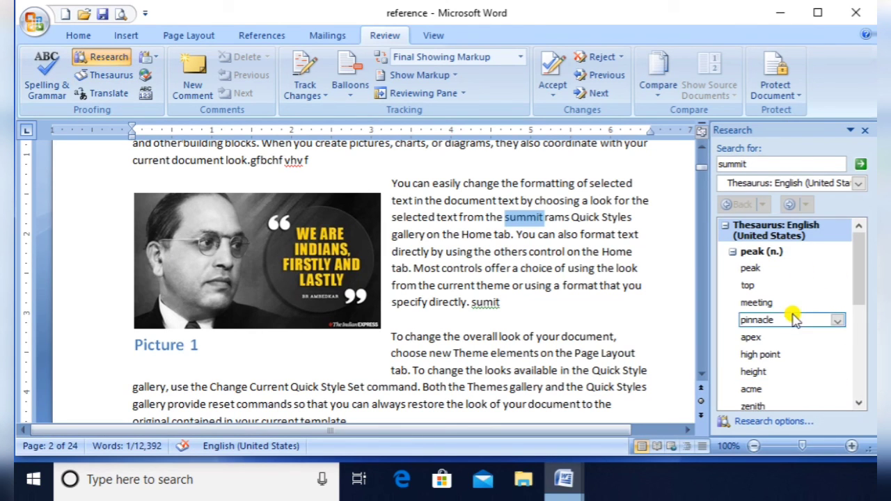
left_click(860, 403)
left_click_drag(860, 404, 861, 409)
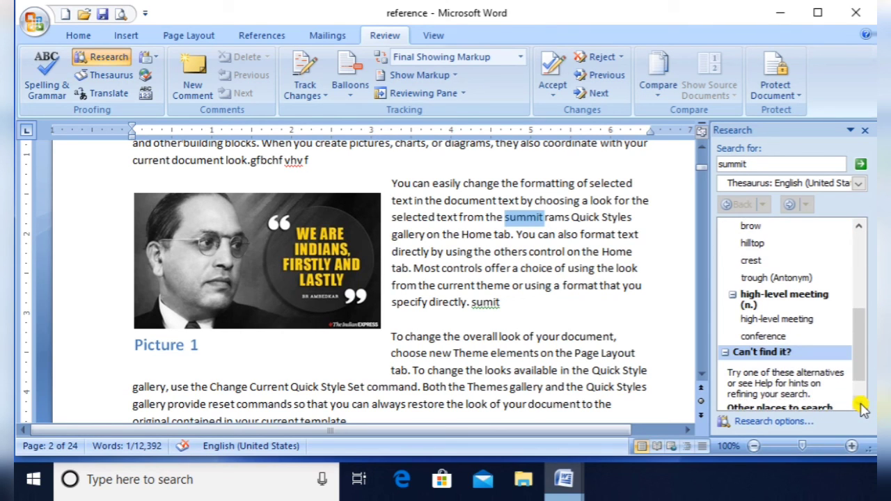
mouse_move(754, 277)
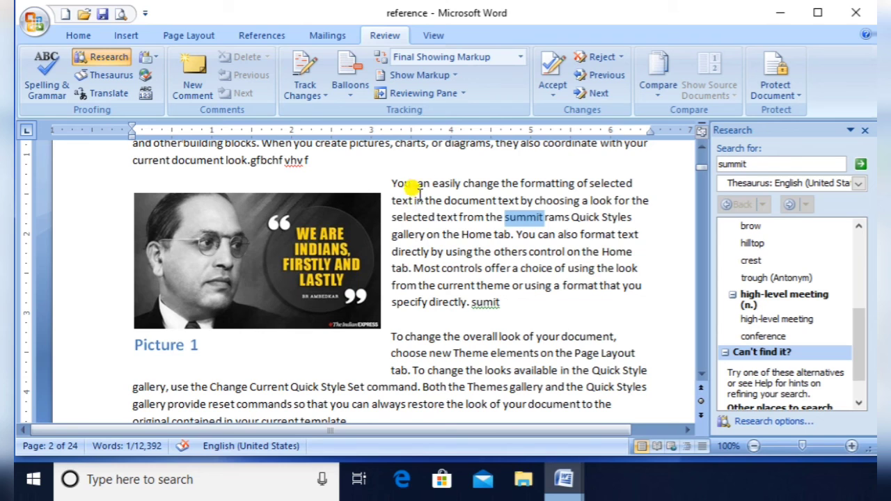
- Look up synonyms for "change" in the paragraph's first line, check those for "exchange", and return to the "change" results
double_click(477, 182)
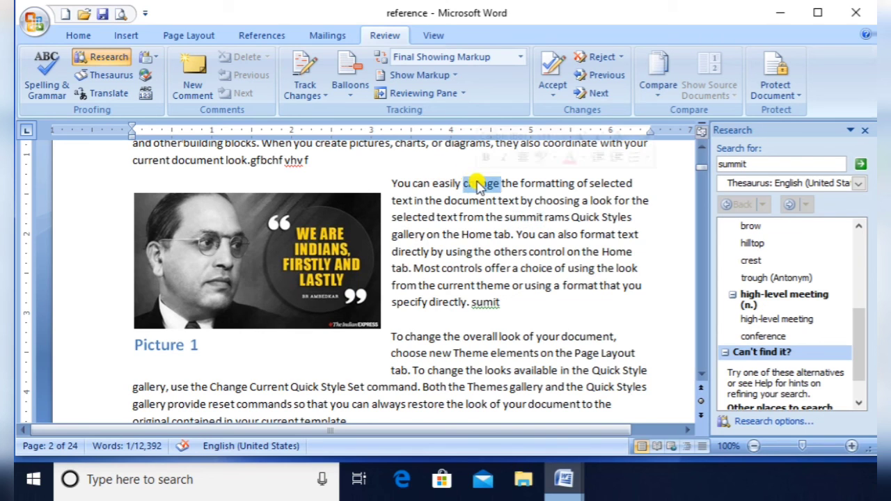
left_click(101, 81)
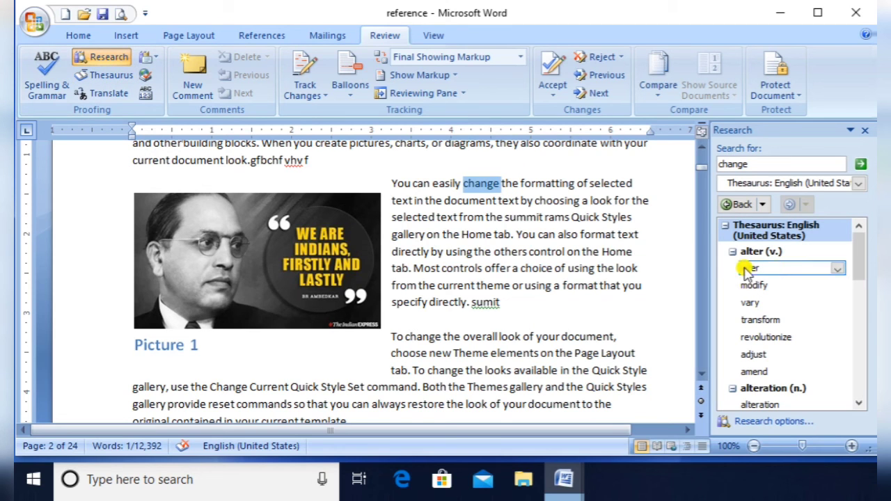
mouse_move(744, 337)
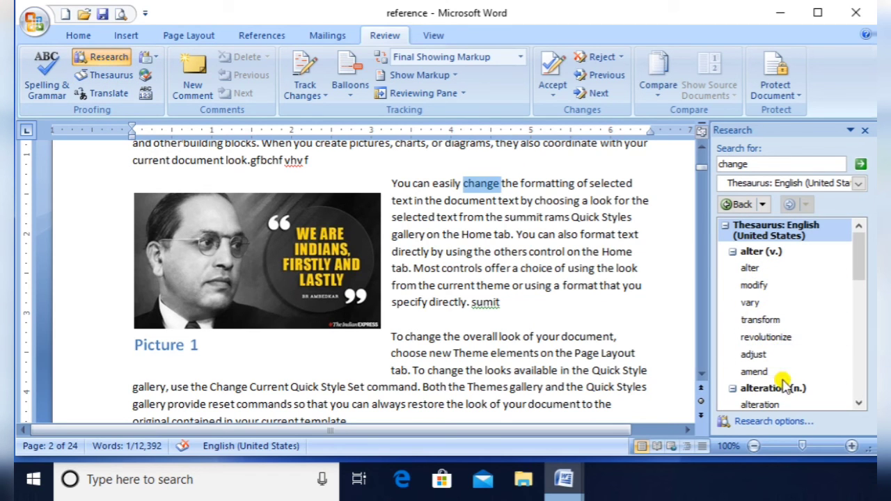
left_click(856, 407)
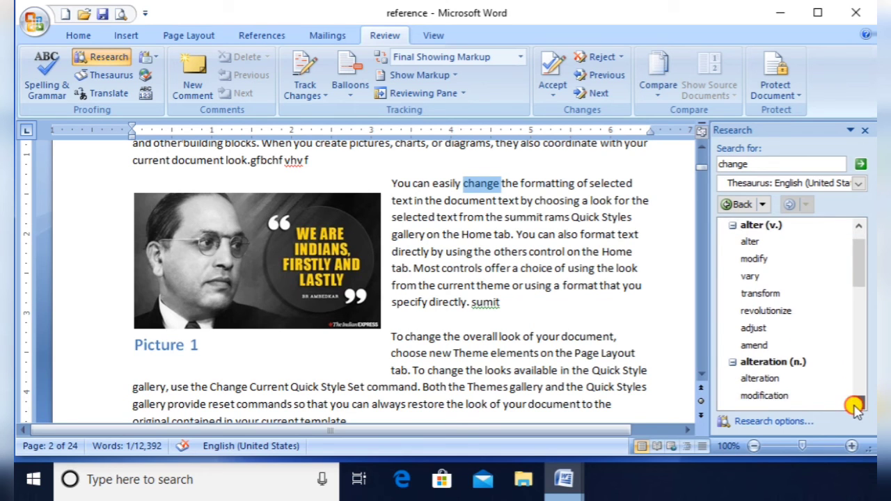
left_click_drag(855, 404, 855, 404)
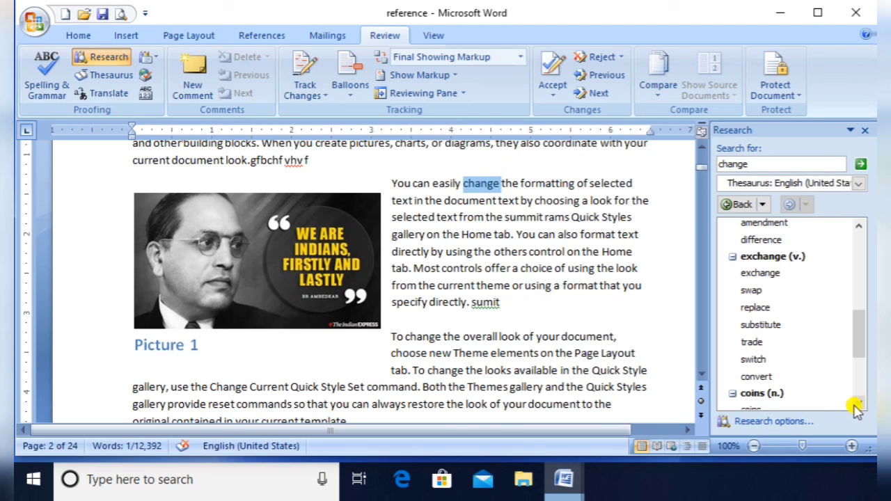
left_click(751, 275)
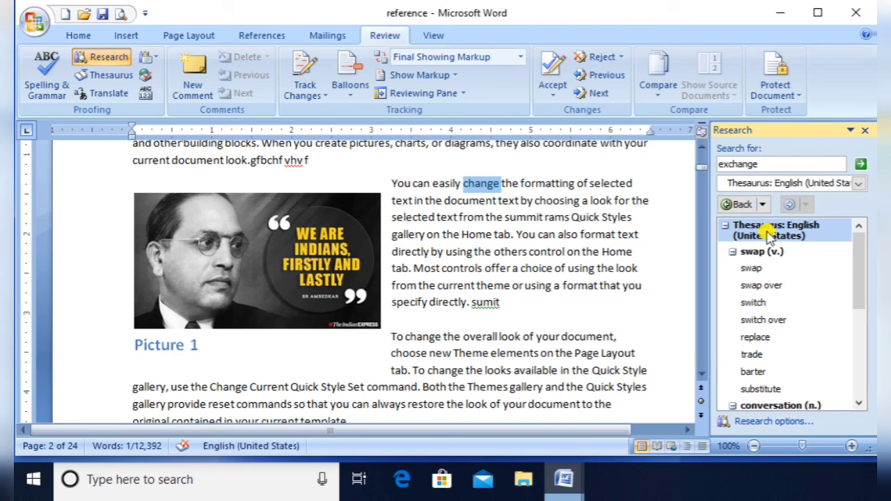
left_click(741, 205)
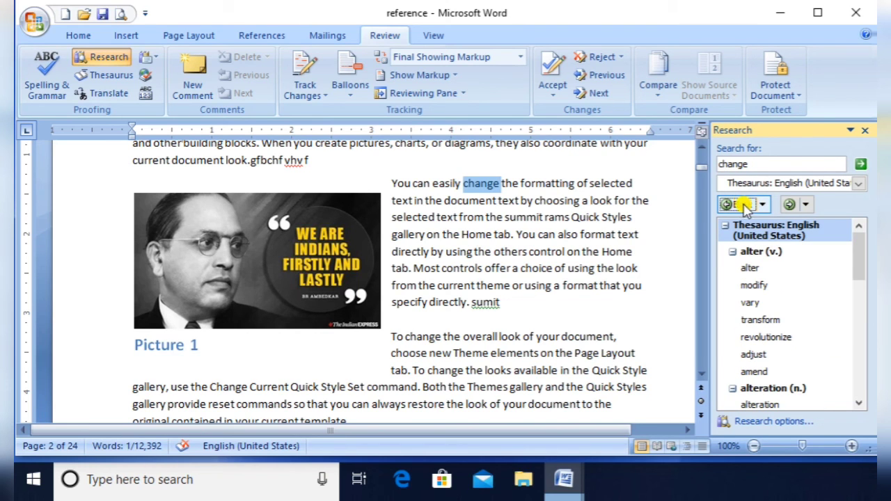
- Replace "change" with the thesaurus synonym "modify" and paste a copy of that synonym at the end of the paragraph
left_click(838, 287)
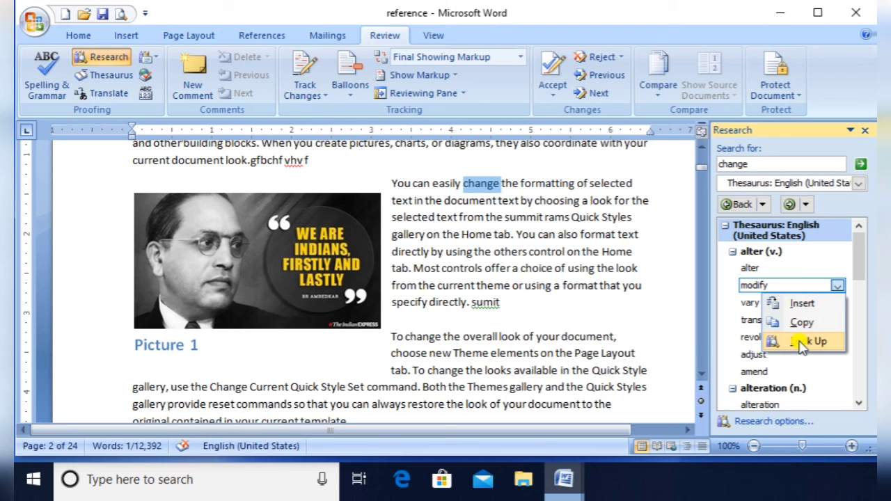
left_click(802, 305)
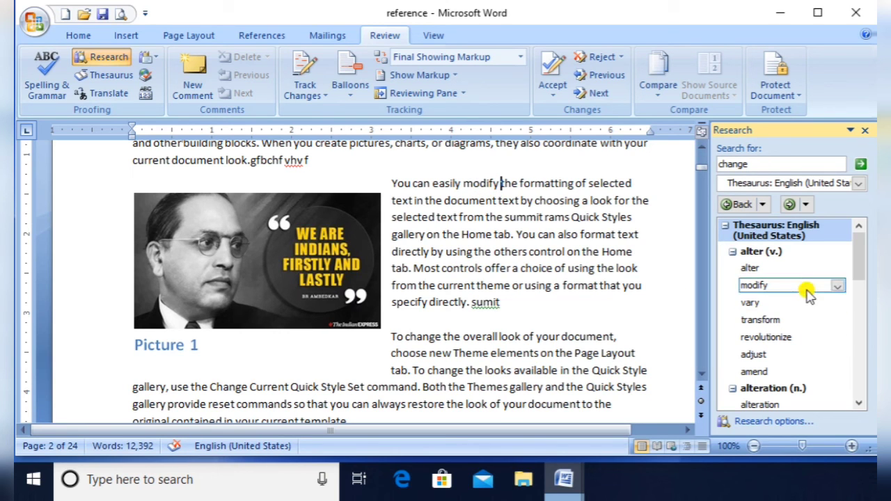
left_click(838, 286)
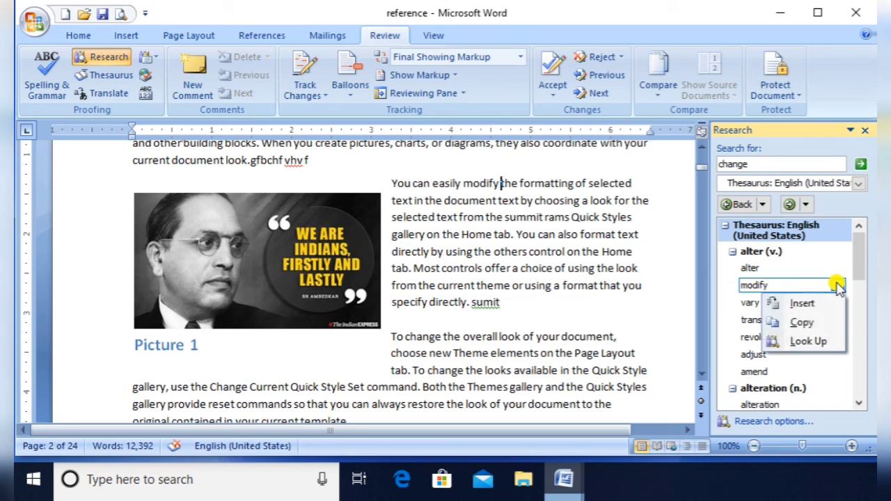
left_click(804, 323)
left_click(517, 306)
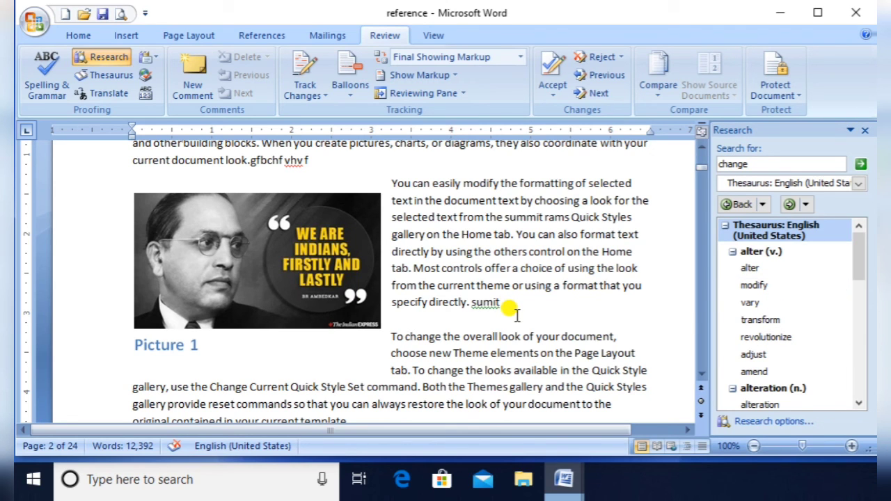
key("ctrl+v")
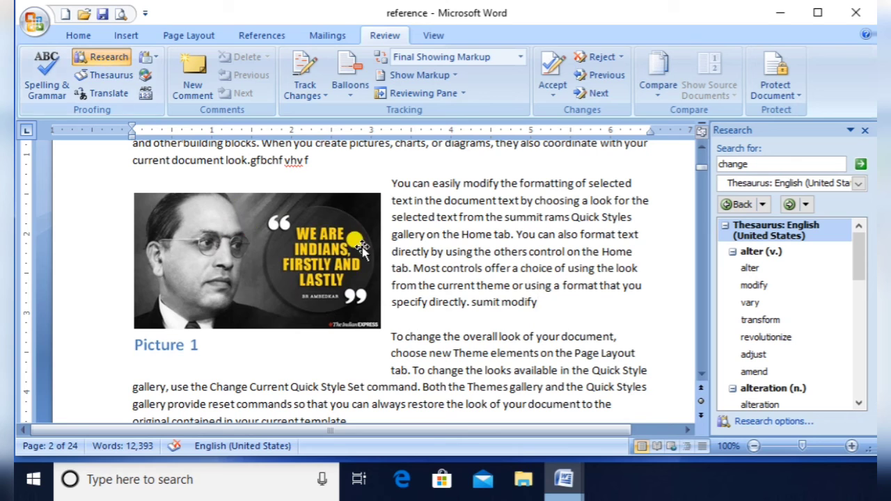
left_click(865, 130)
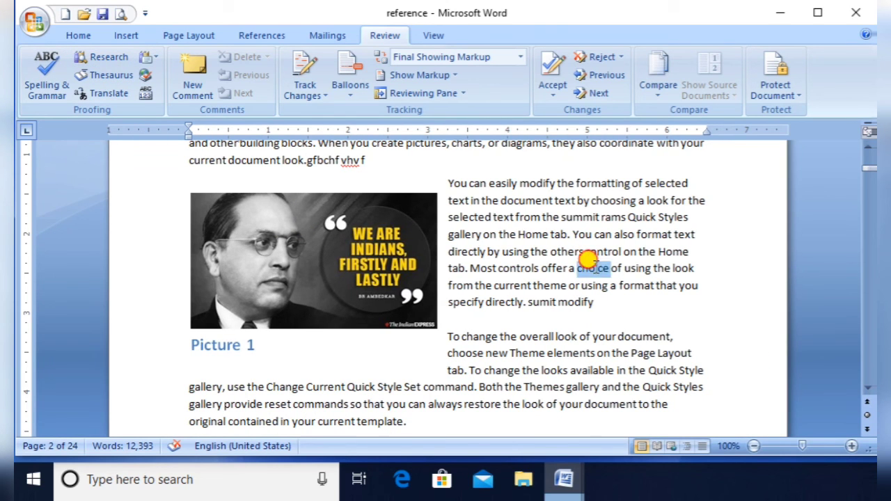
- Look up thesaurus synonyms for the word "choice" in "Most controls offer a choice"
double_click(595, 270)
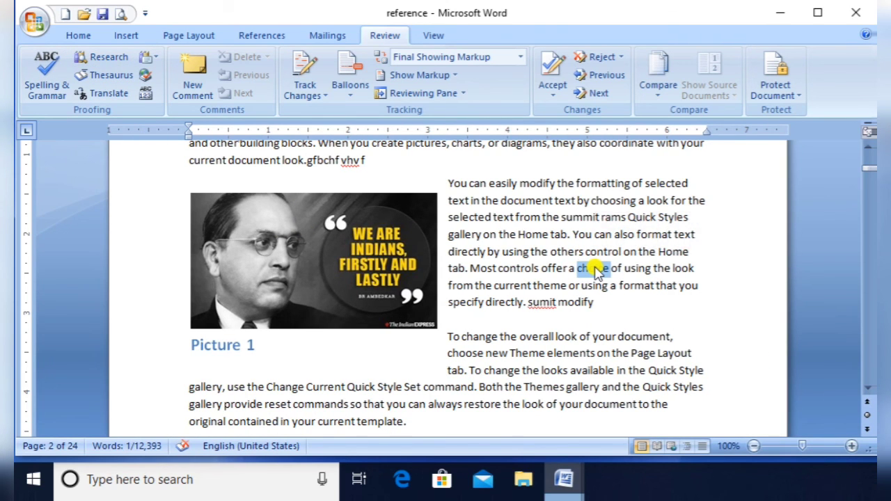
key("shift+F7")
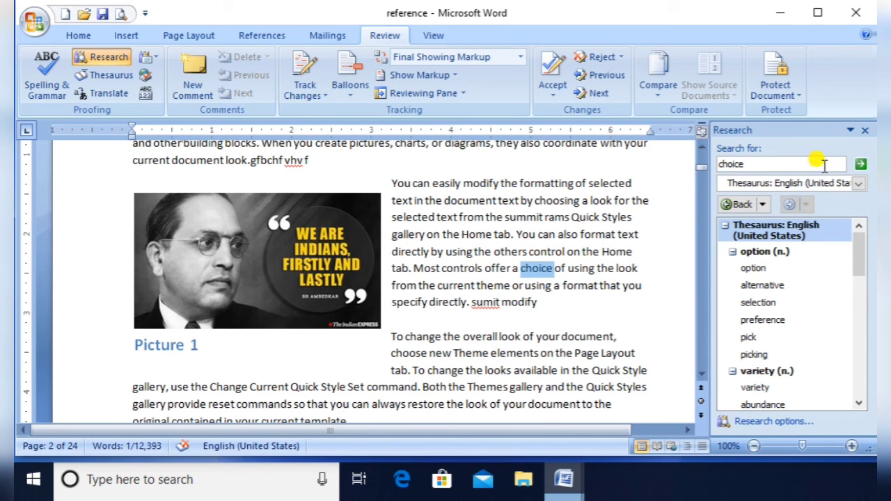
left_click(459, 253)
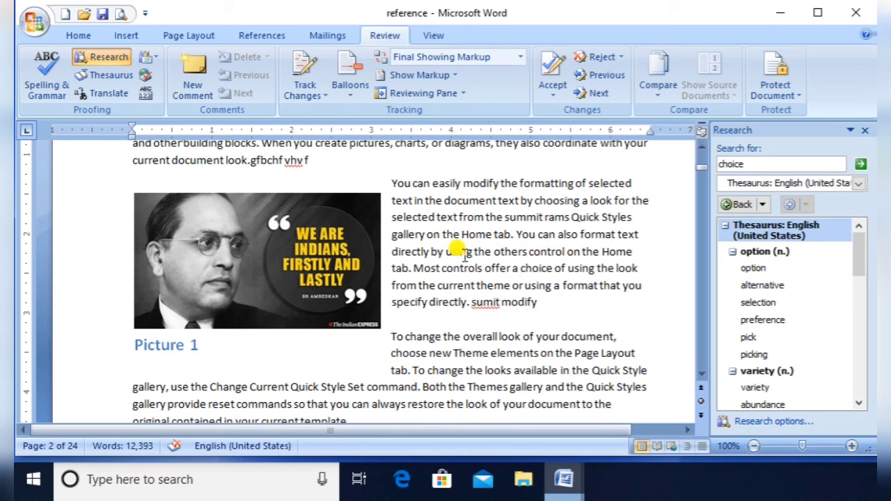
scroll(588, 298, "down", 1)
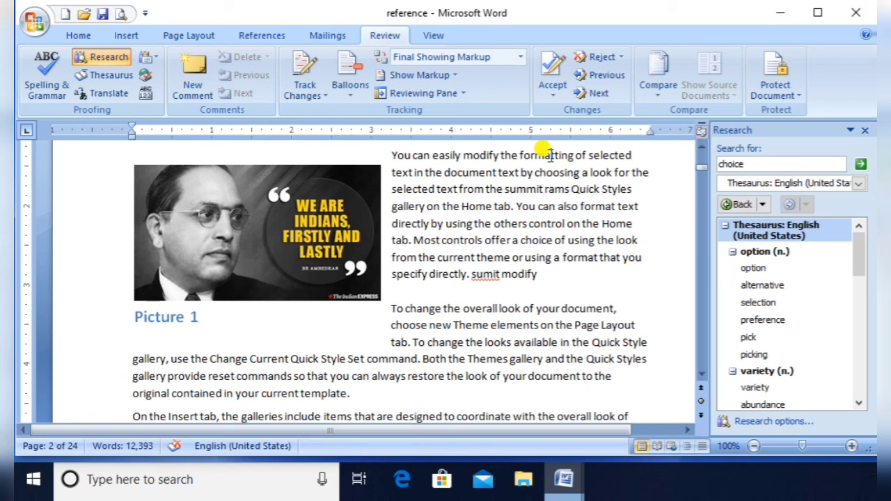
- Add a comment reading "Alter, Change" to the word "modify" in the first line beside Picture 1
double_click(479, 155)
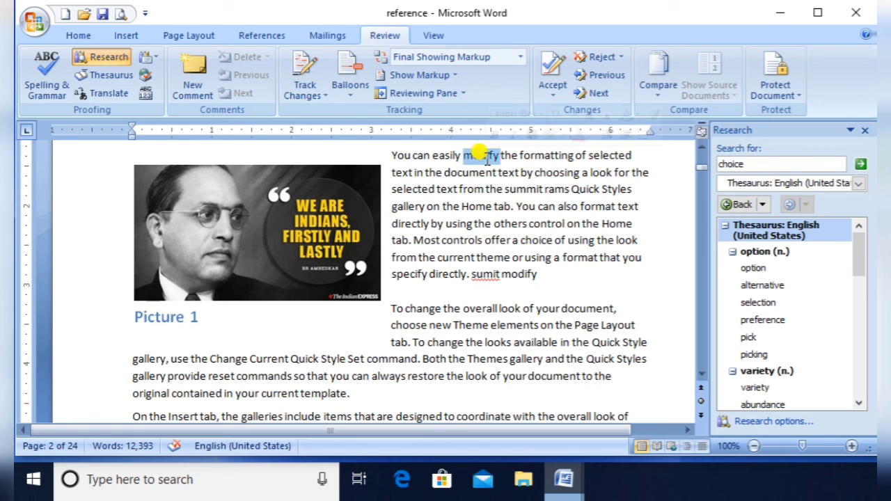
left_click(186, 94)
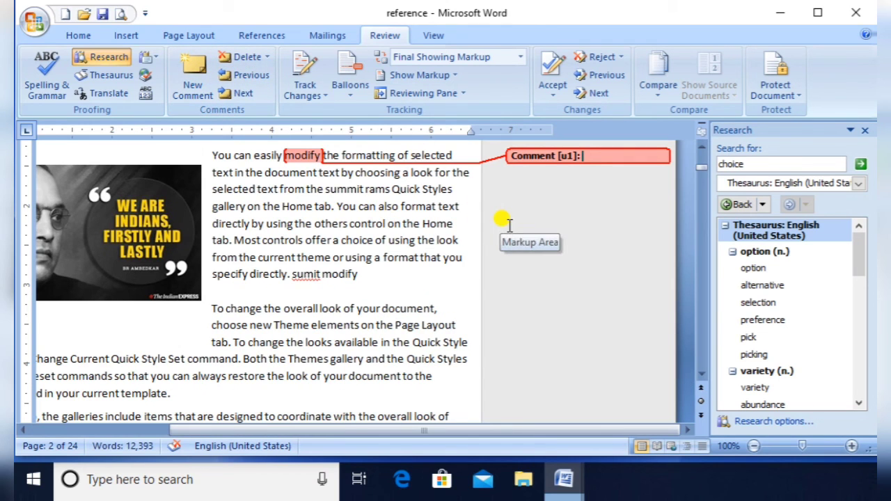
type("A")
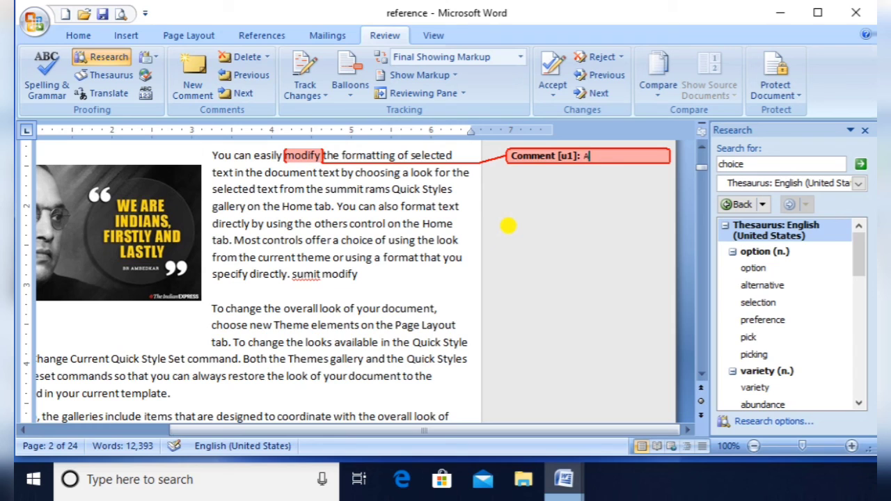
type("lter, Change")
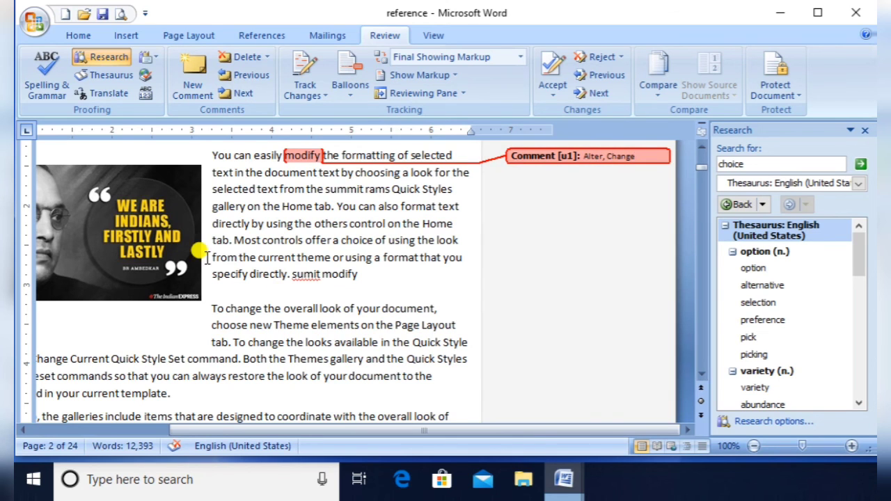
left_click(285, 240)
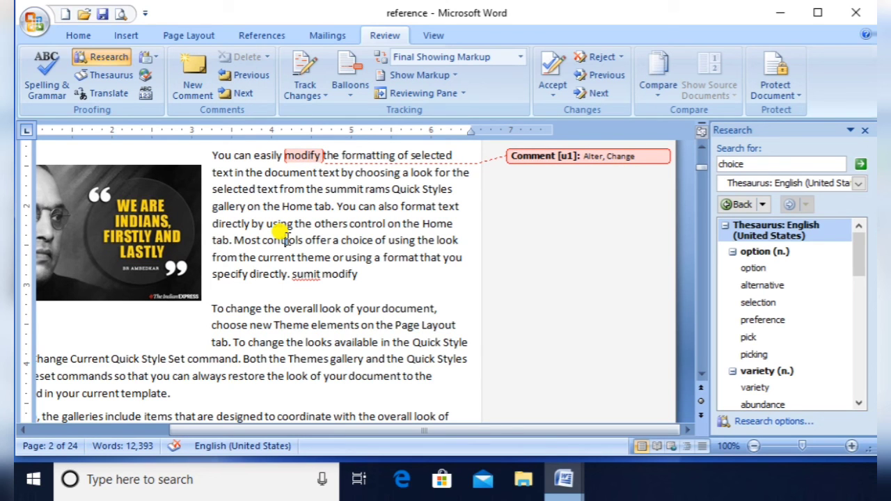
- Set the markup to show all revisions inline and view the comment attached to "modify"
left_click(351, 89)
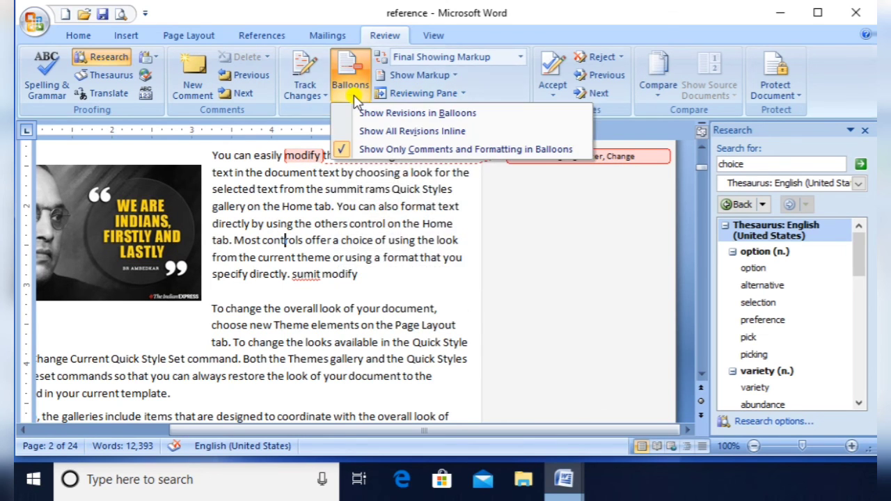
left_click(423, 132)
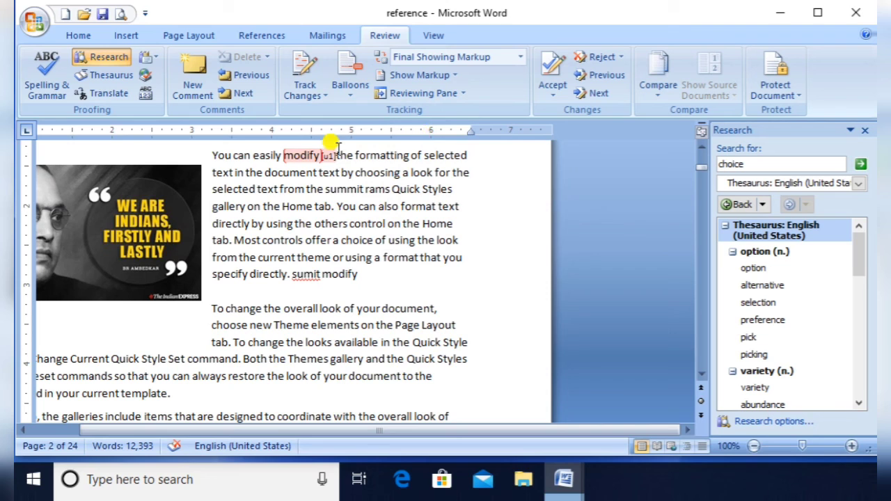
mouse_move(315, 150)
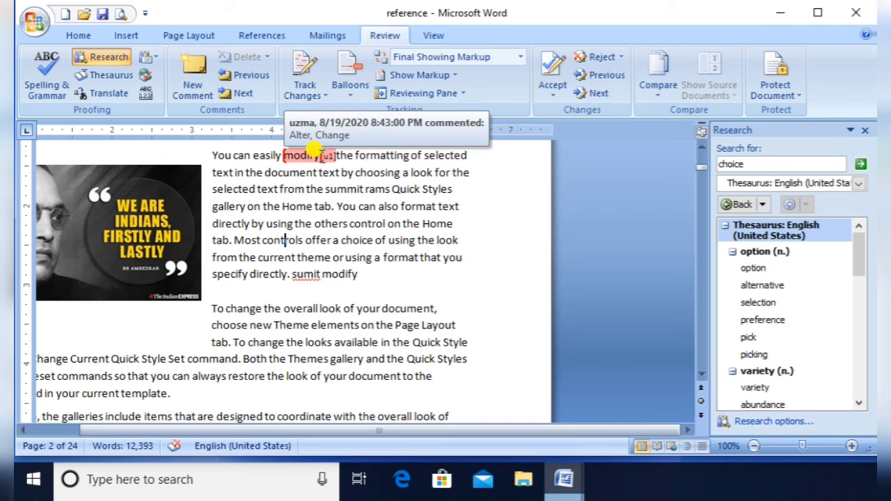
- With the Reviewing Pane displayed, add the comment "ujhghmnjfgh vhnjgv" to the word "specify", and hide the pane
left_click(430, 99)
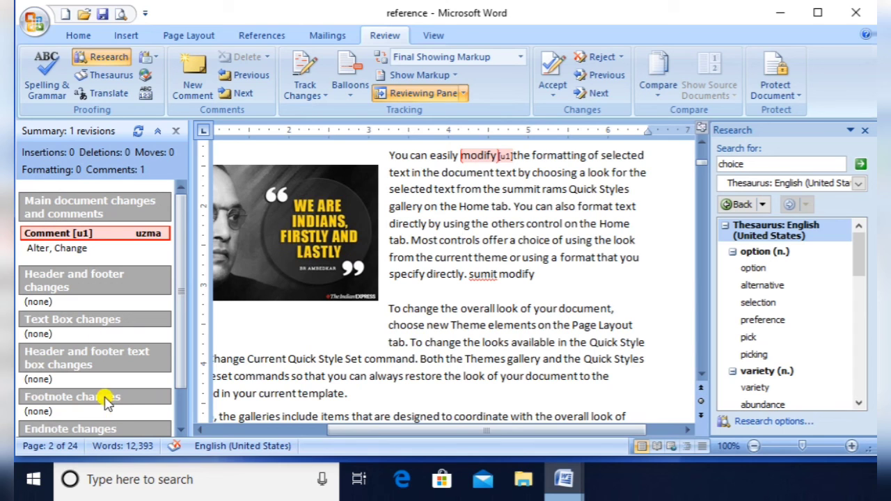
double_click(401, 274)
left_click(187, 73)
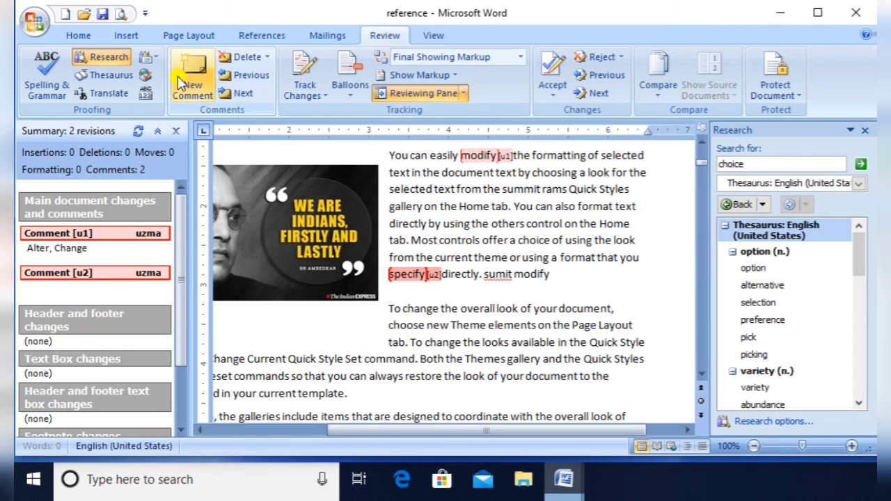
type("ujhghmnjfgh vhngv")
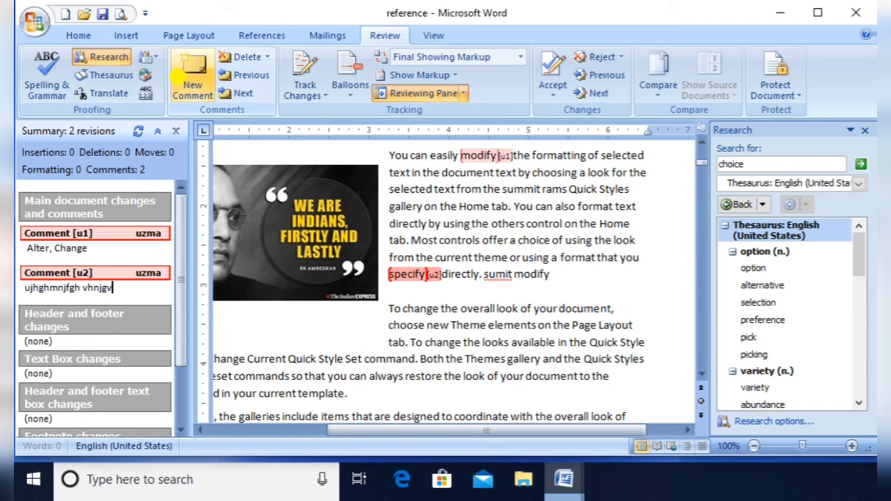
left_click(421, 95)
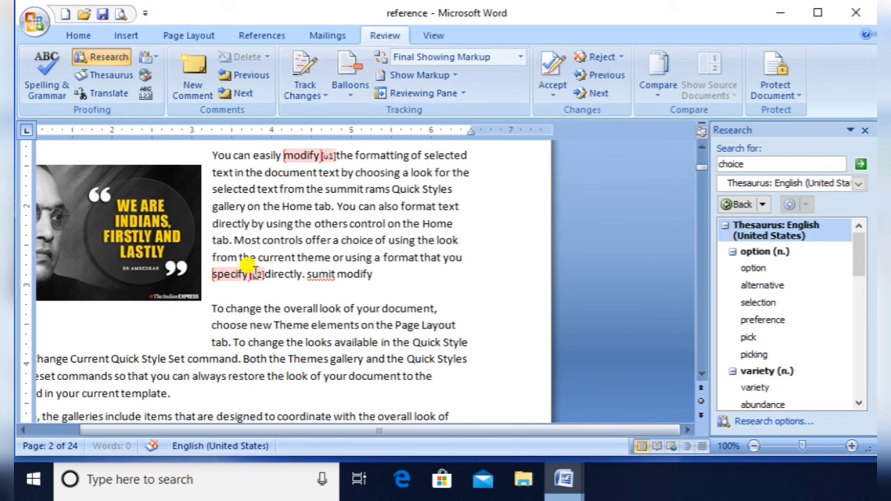
mouse_move(254, 272)
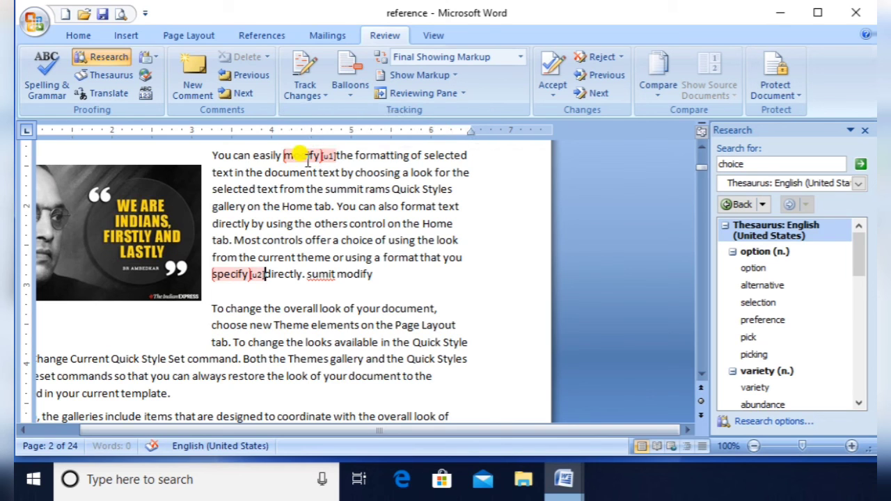
- Delete the comment on "modify" and the comment on "specify"
left_click(308, 158)
left_click(243, 59)
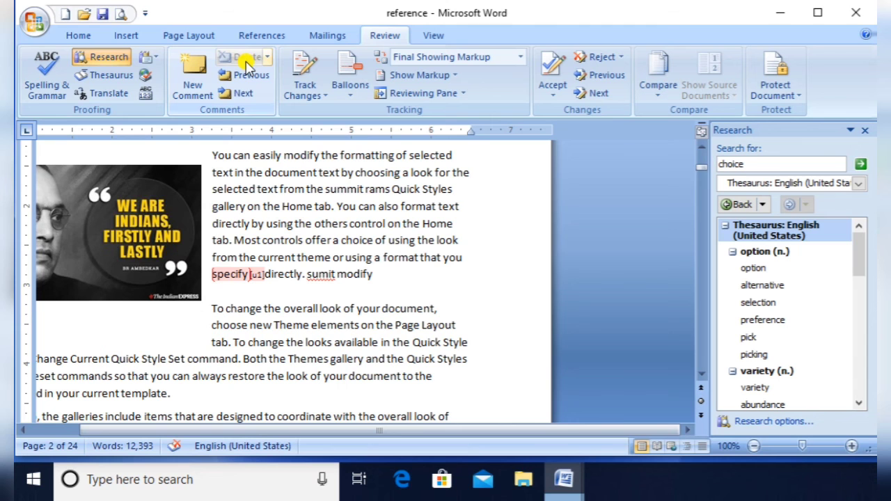
left_click(240, 95)
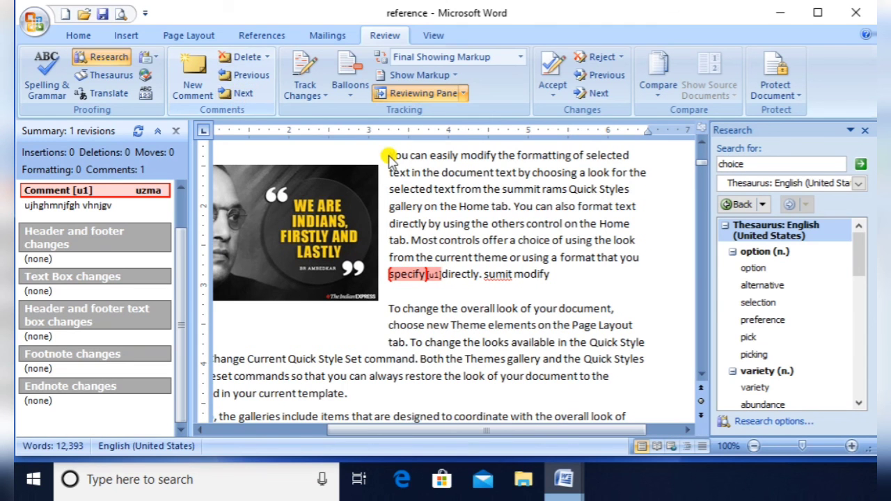
left_click(245, 59)
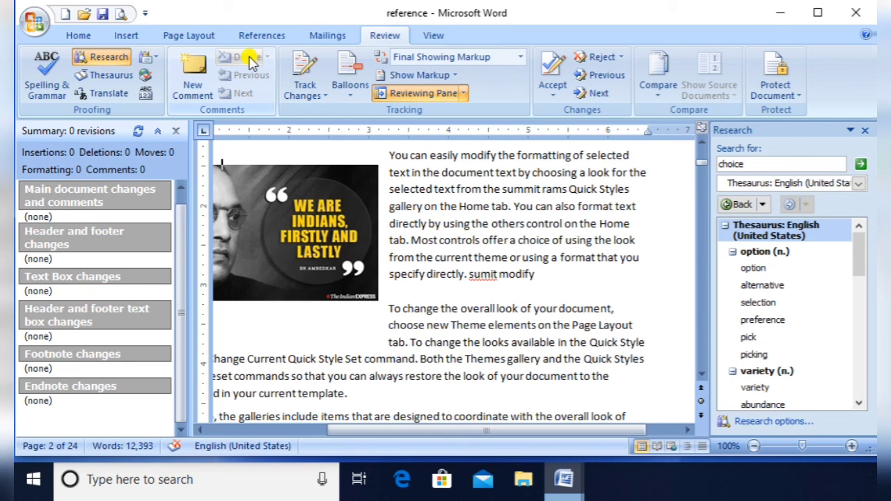
key("alt")
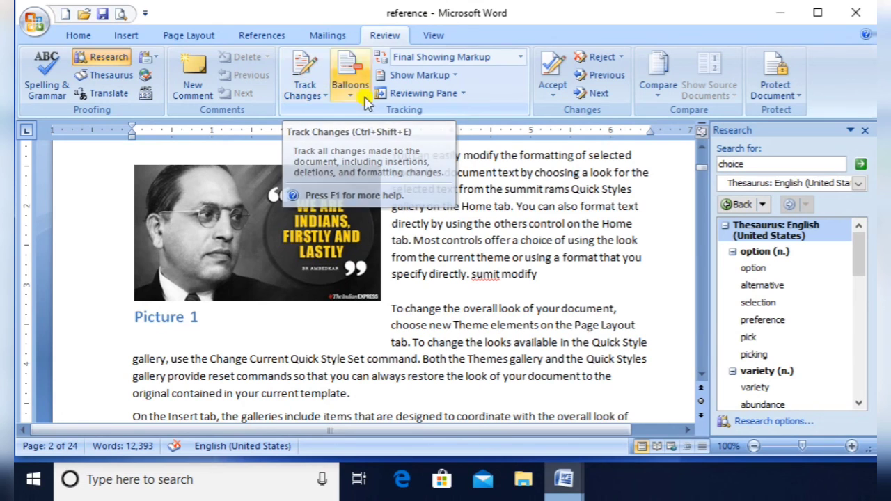
- Turn on Track Changes for the document
left_click(559, 206)
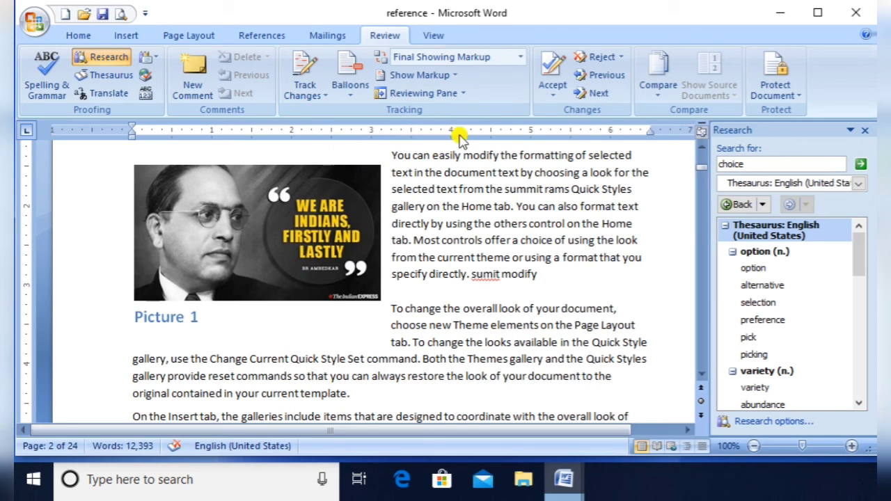
left_click(320, 101)
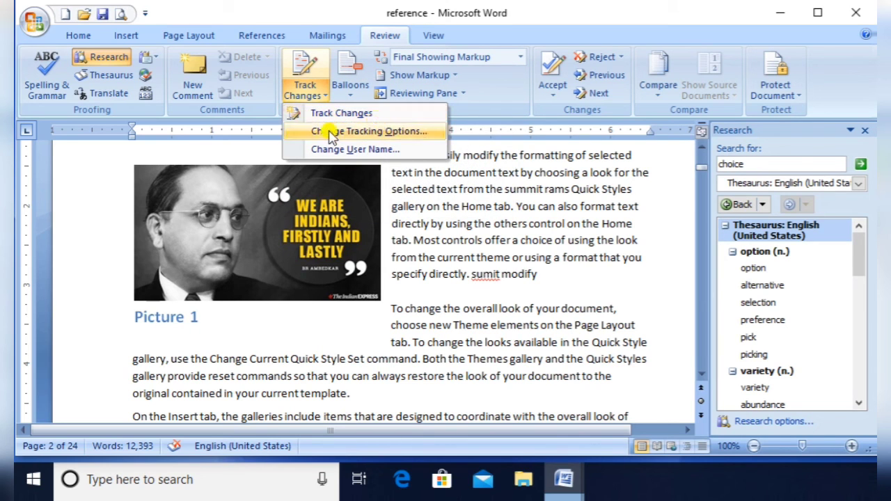
left_click(387, 114)
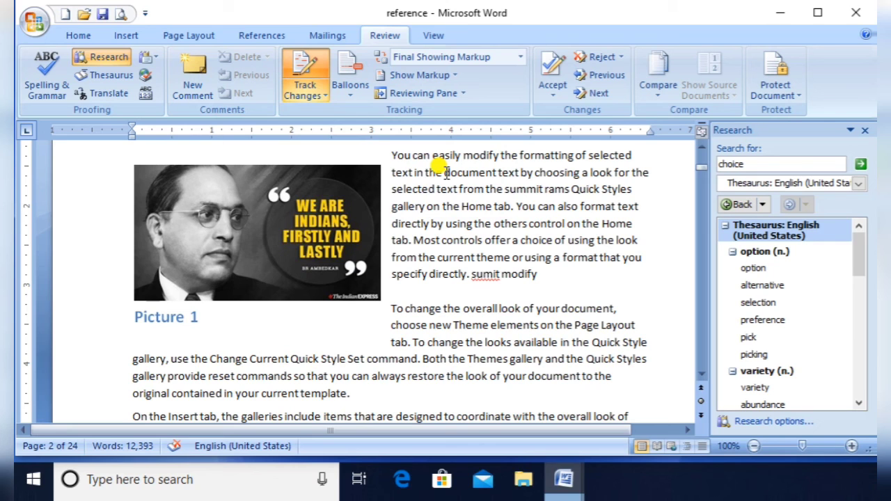
- In the Track Changes options, mark insertions with Color only in Bright Green
left_click(320, 97)
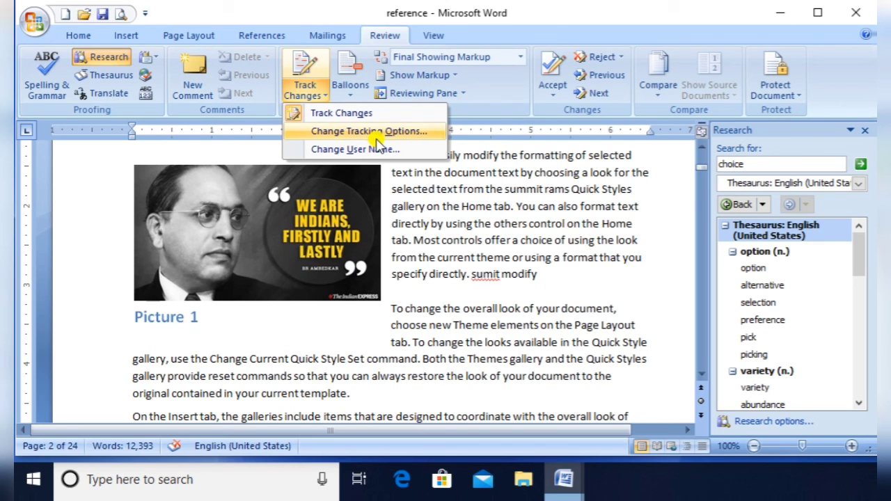
left_click(405, 131)
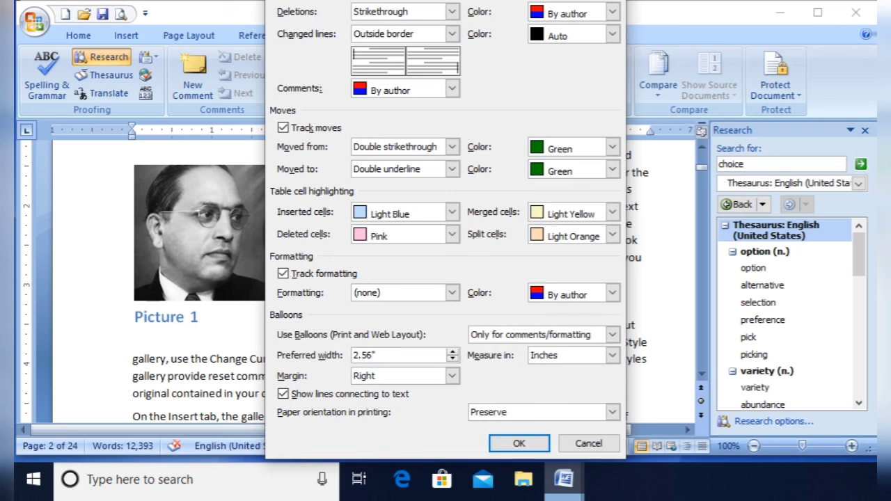
left_click_drag(306, 1, 249, 24)
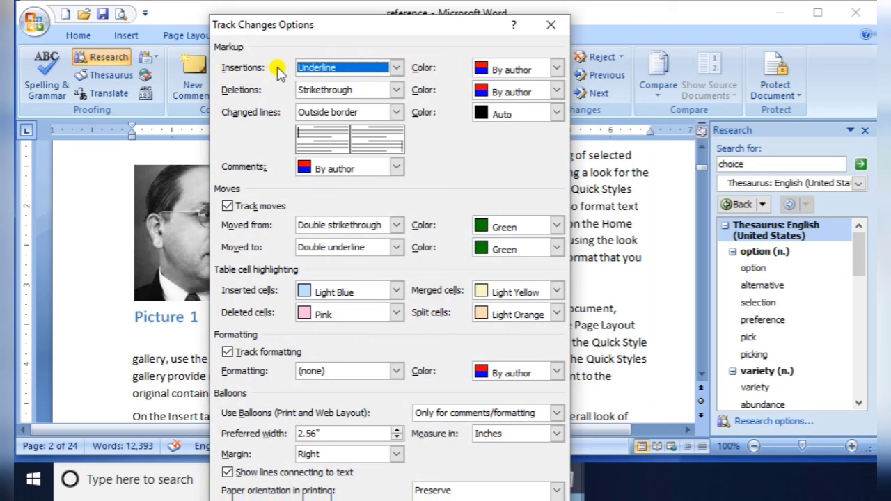
left_click(327, 68)
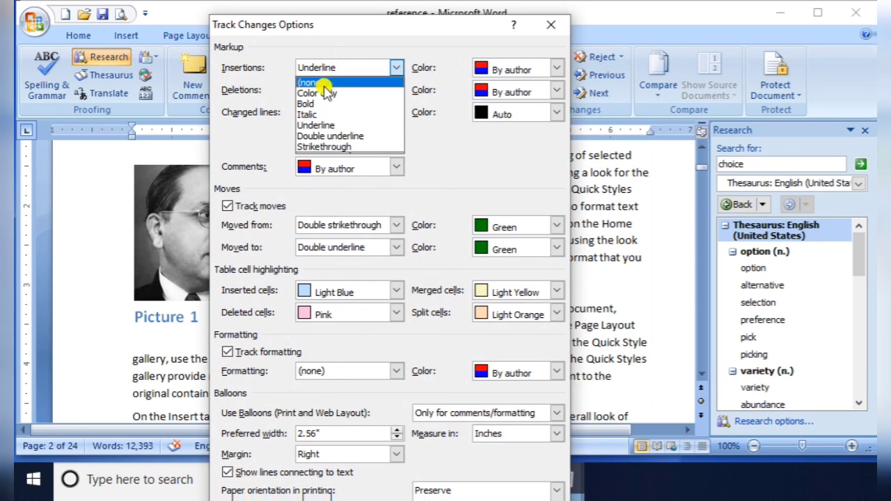
left_click(325, 95)
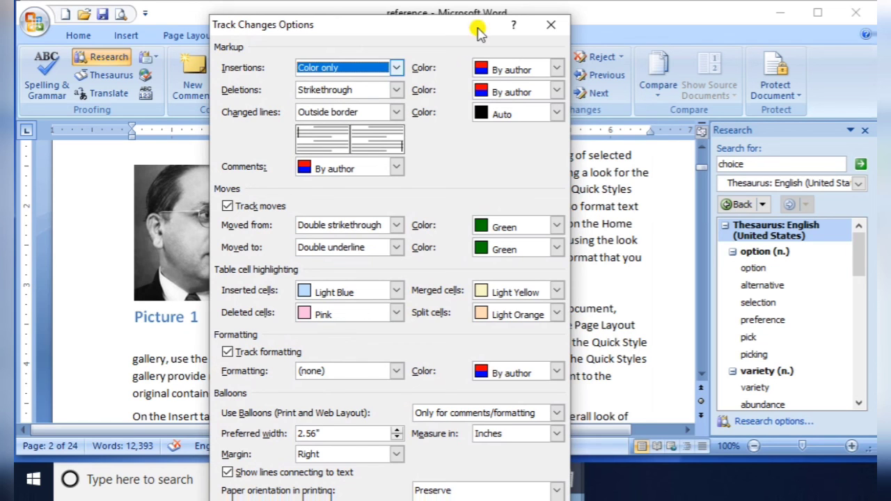
left_click(509, 71)
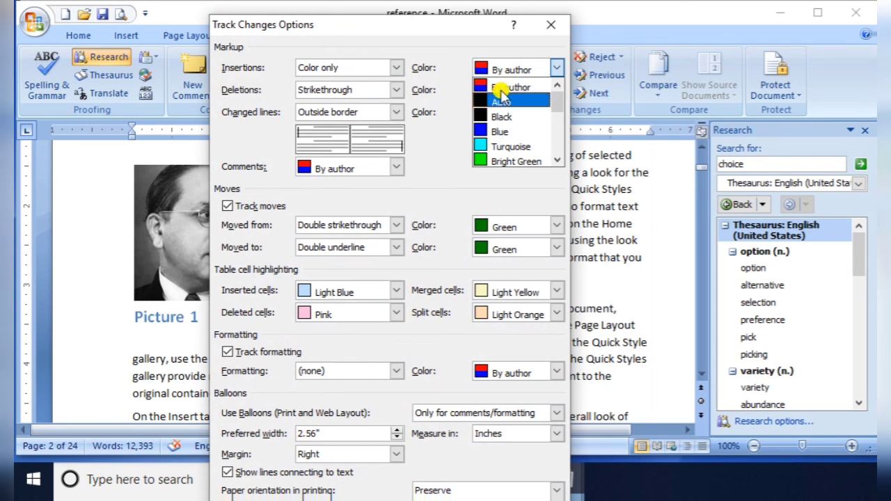
left_click(491, 163)
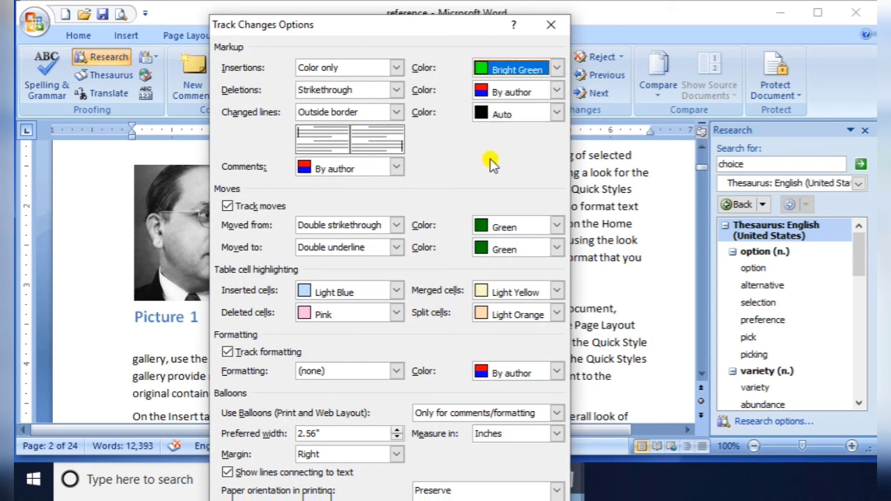
- Set the color of tracked deletions to Red with Strikethrough, keep Outside border for changed lines, and apply the tracking options
left_click(342, 93)
left_click(342, 90)
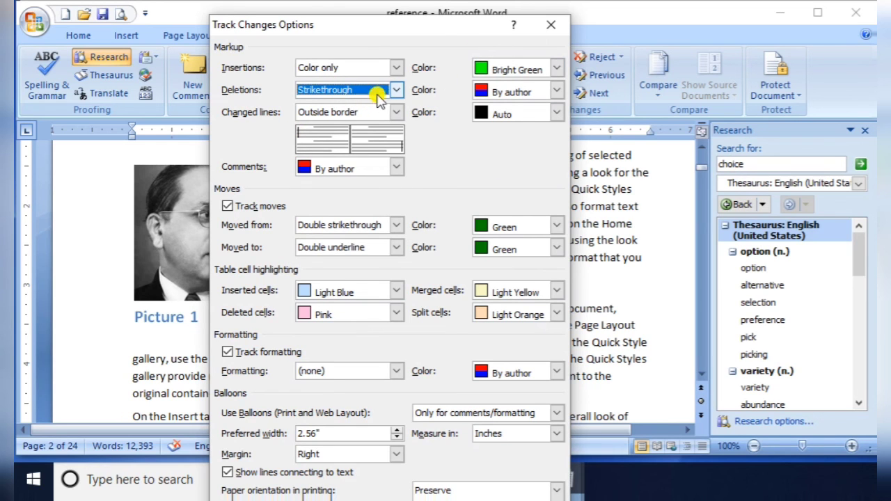
left_click(504, 95)
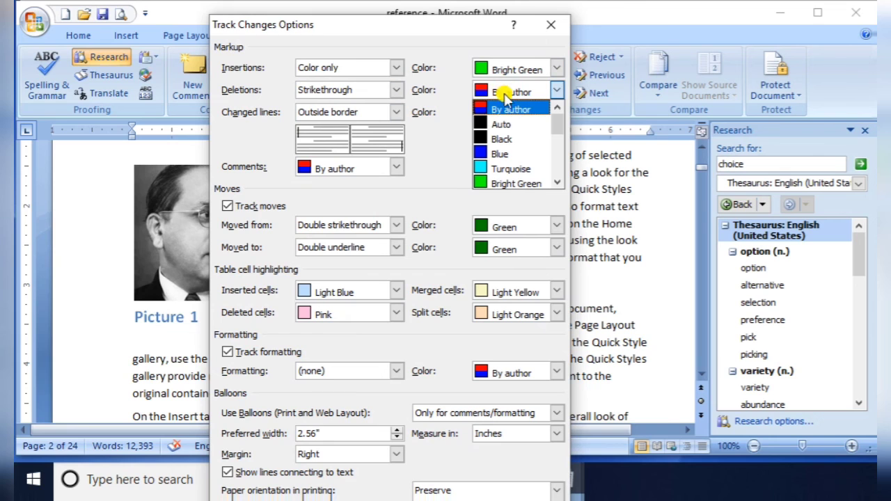
scroll(557, 183, "down", 4)
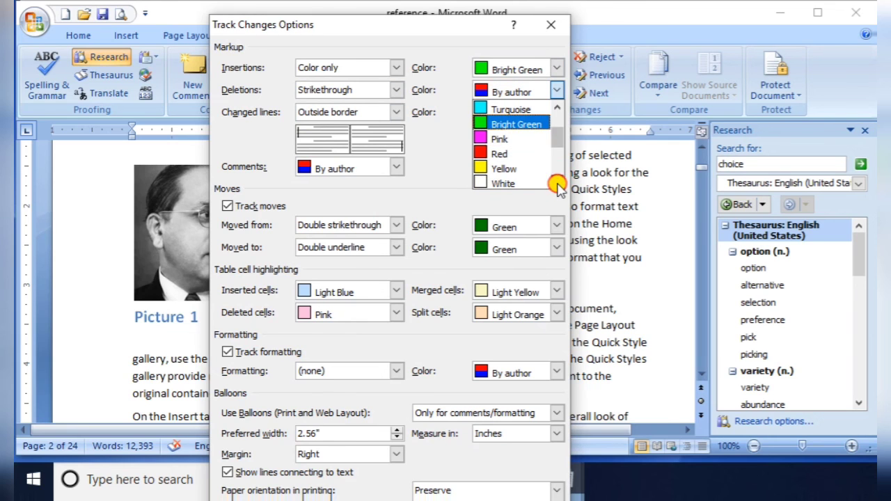
left_click(521, 153)
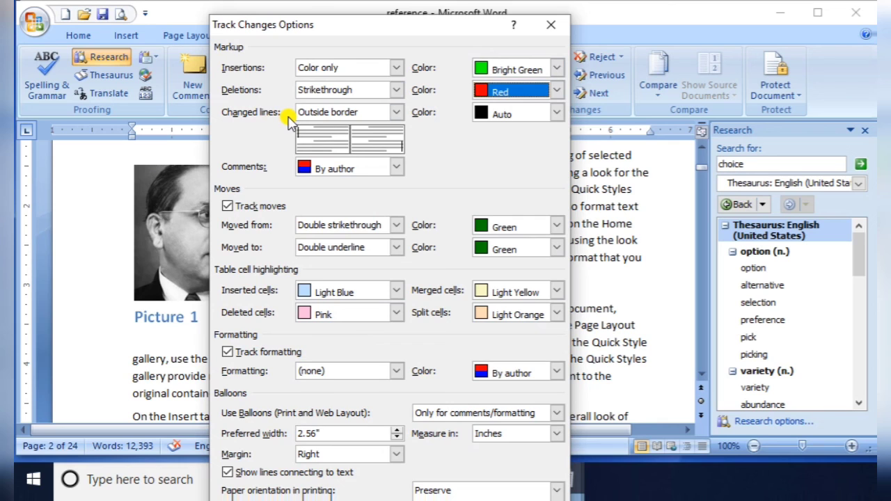
left_click(335, 118)
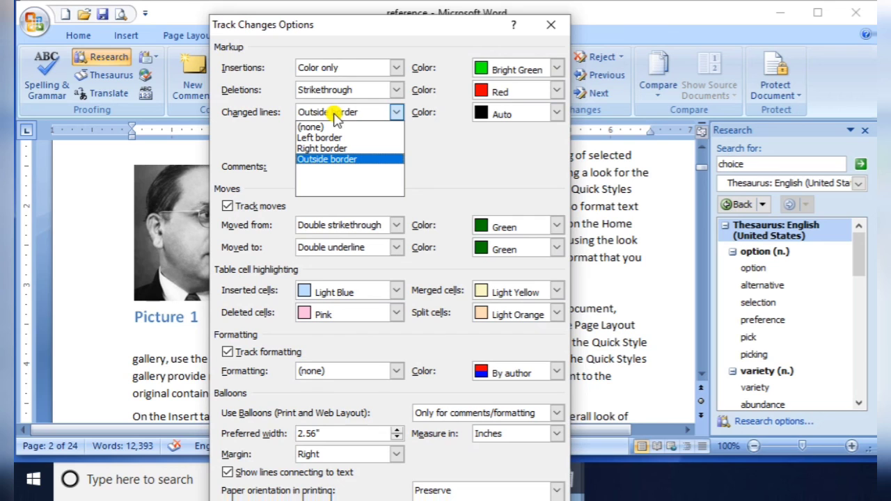
left_click(336, 119)
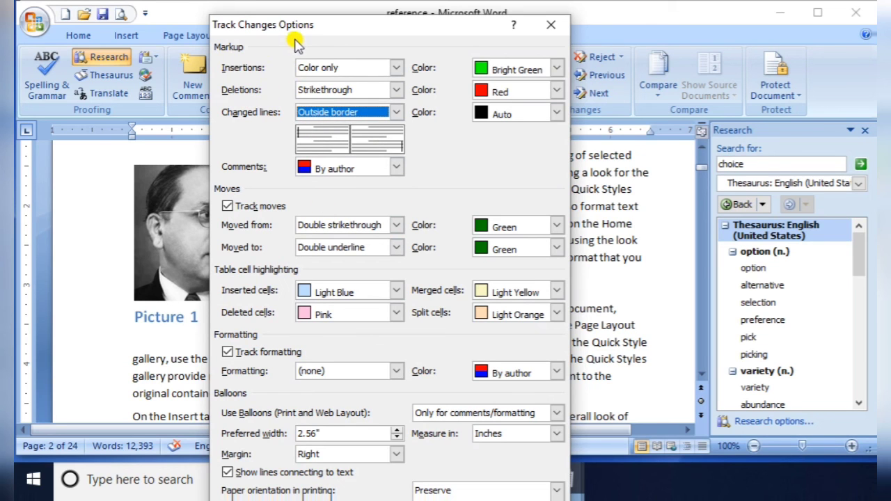
left_click_drag(325, 27, 316, 0)
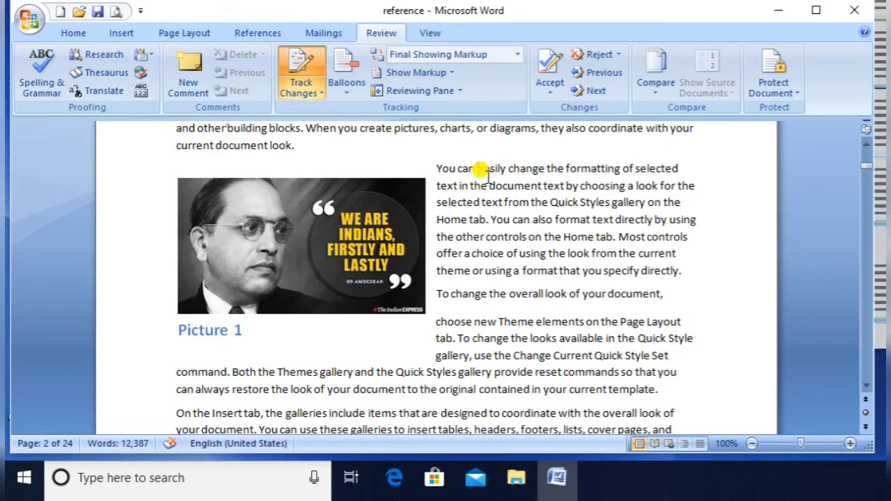
- Insert the tracked text "jhim nbn nmbn" before "easily" in the first line beside Picture 1
left_click(479, 169)
type("jhim nbn nmbn ")
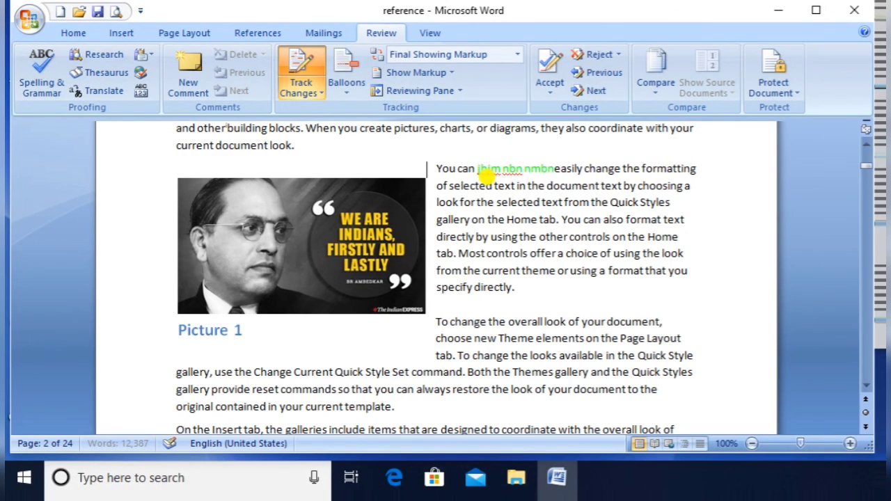
- Complete the tracked insertion before "easily" with "nb", and delete "look for the sele" in the third line beside Picture 1
type("nb")
key("Down")
key("Down")
key("BackSpace")
key("BackSpace")
key("BackSpace")
key("BackSpace")
key("BackSpace")
key("BackSpace")
key("BackSpace")
key("BackSpace")
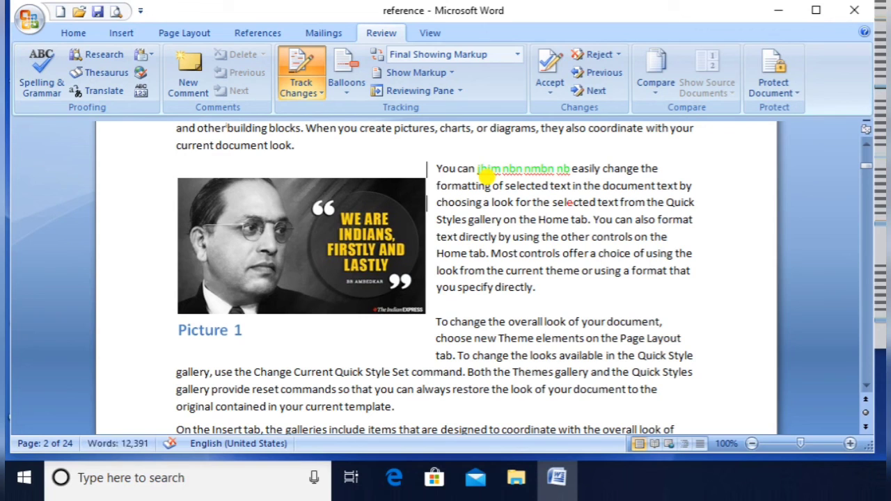
key("BackSpace")
key("BackSpace")
key("BackSpace")
key("BackSpace")
key("BackSpace")
key("BackSpace")
key("BackSpace")
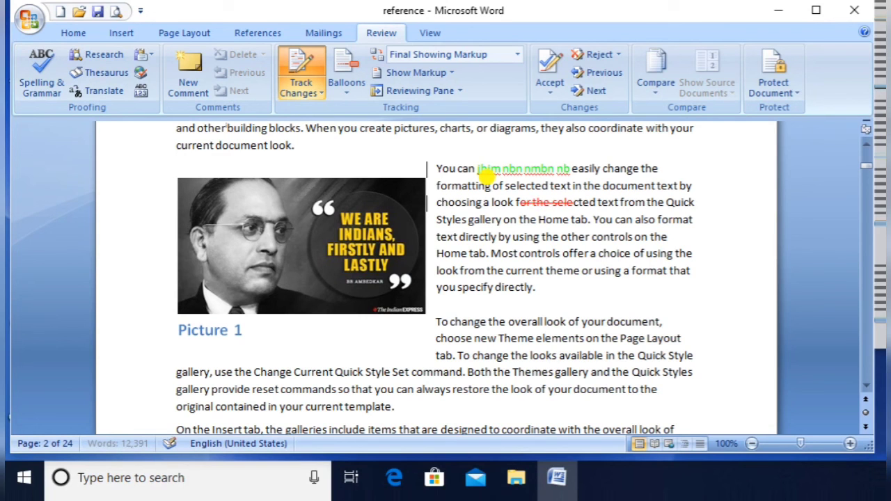
key("BackSpace")
key("BackSpace")
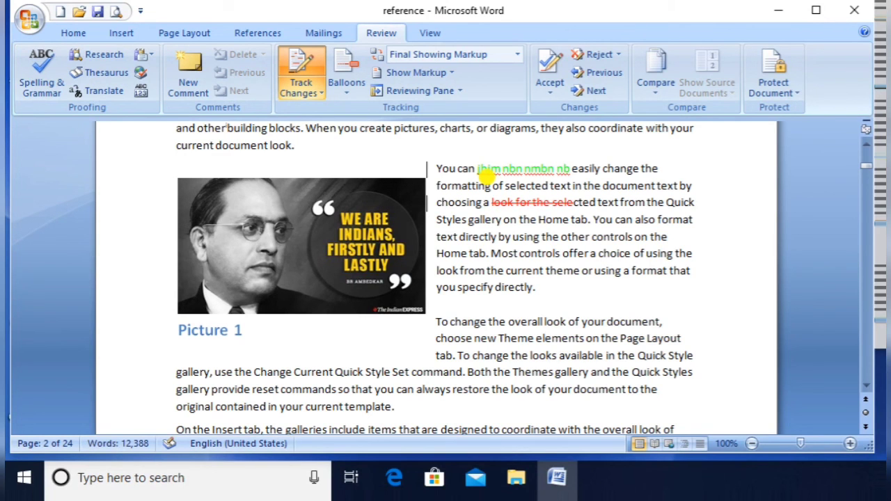
- Insert nine tracked paragraph breaks after "choosing a" in the text beside Picture 1
key("Return")
key("Return")
key("Return")
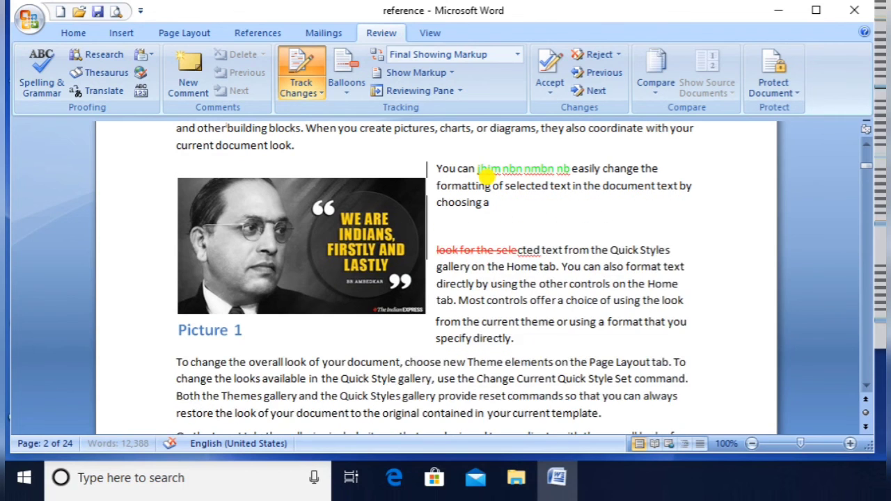
key("Return")
key("Return")
key("Return")
key("Return")
key("Return")
key("Return")
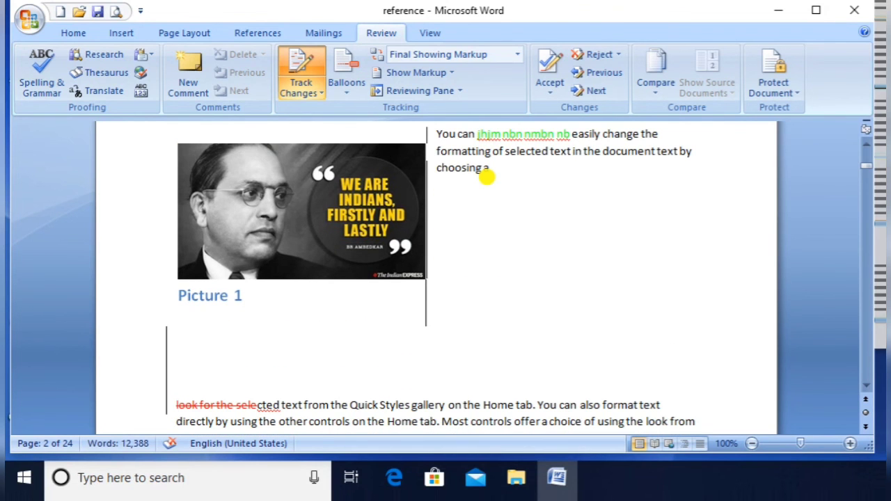
- Reject the tracked insertions, paragraph breaks and deletion in the text beside Picture 1
left_click_drag(487, 177, 578, 144)
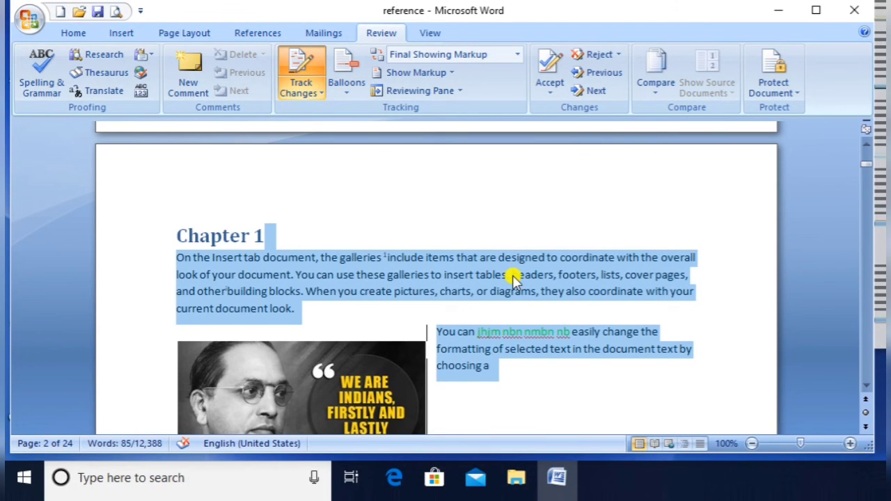
left_click(512, 276)
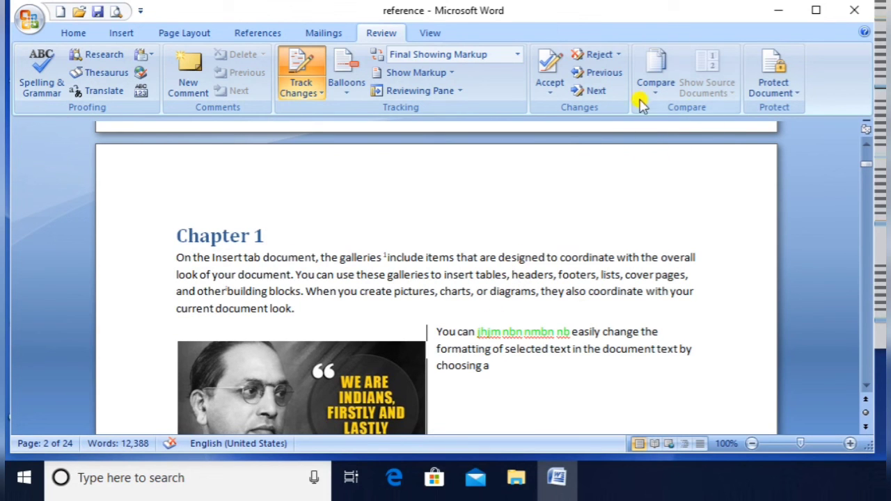
left_click(600, 56)
left_click(600, 56)
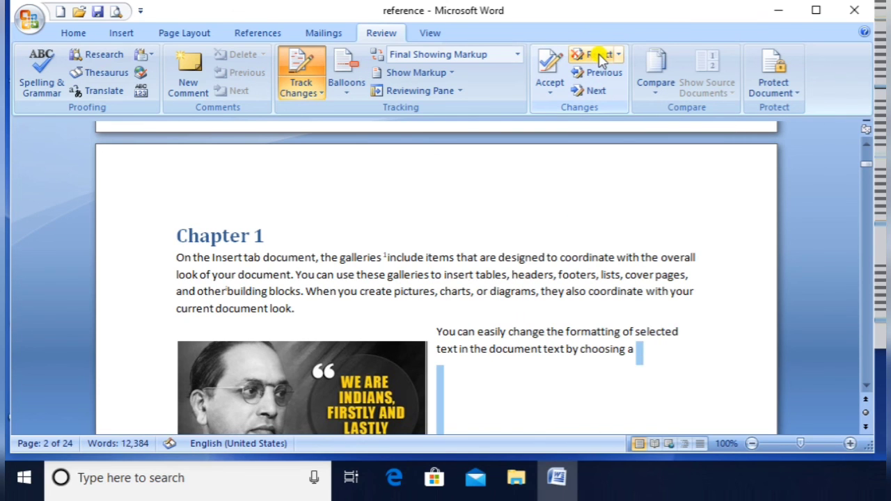
left_click(600, 56)
left_click(601, 55)
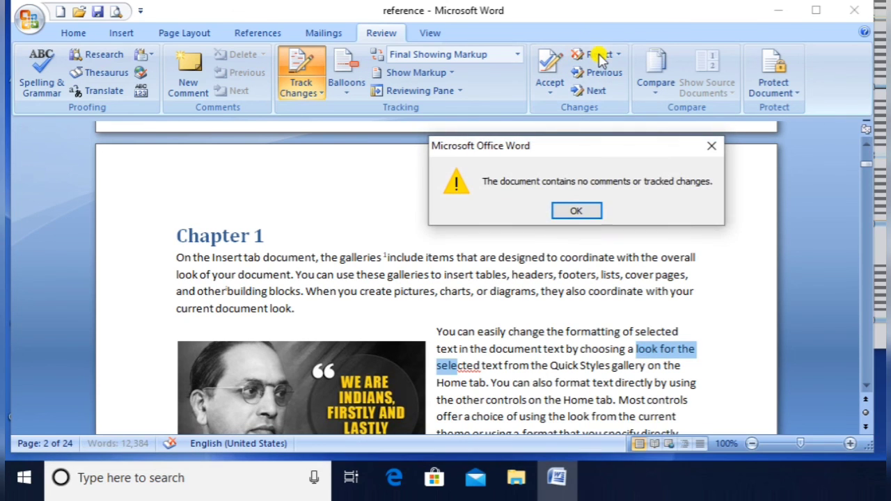
left_click(570, 211)
- Insert the tracked text "ghghg" before "galleries" in the second line under Chapter 1, and find it by searching changes from the document's beginning
left_click(387, 276)
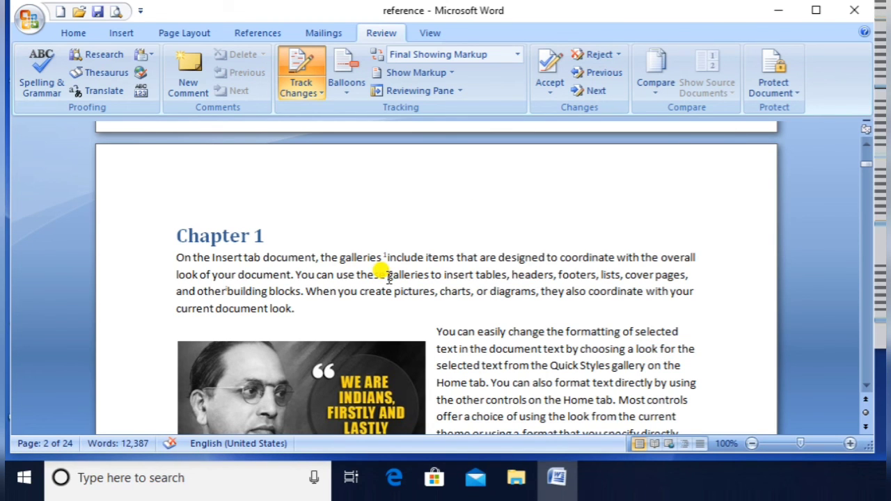
type("ghghg")
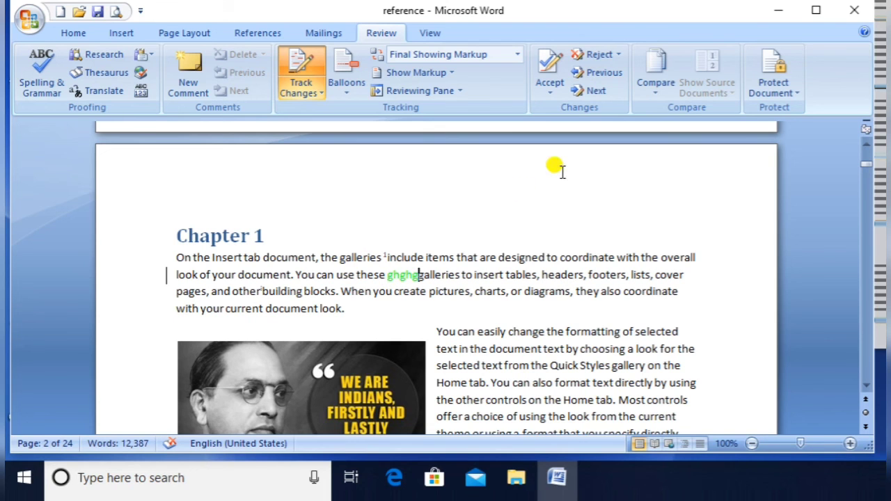
left_click(591, 60)
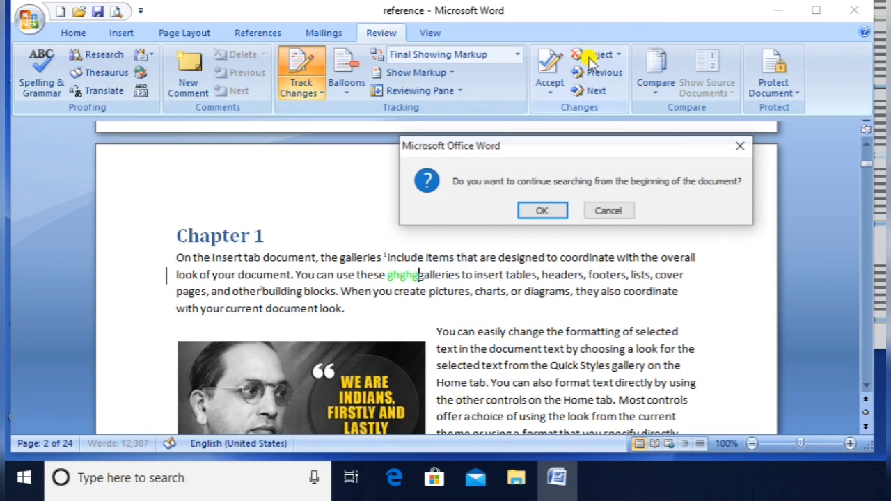
left_click(535, 211)
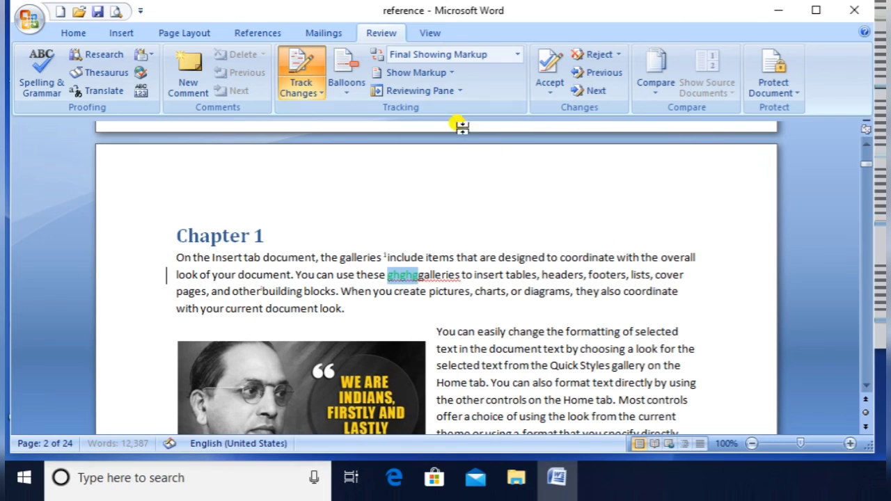
- Turn off Track Changes and reject the tracked insertion "ghghg" under Chapter 1
left_click(319, 63)
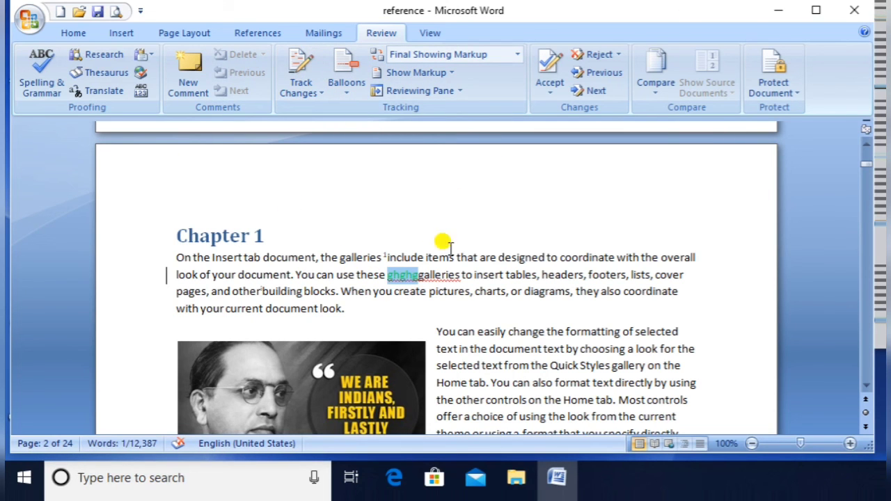
left_click(597, 56)
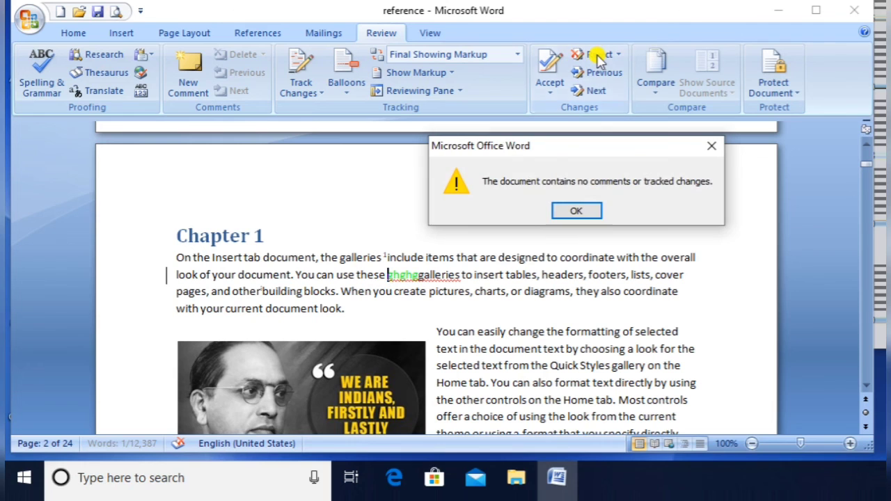
left_click(575, 210)
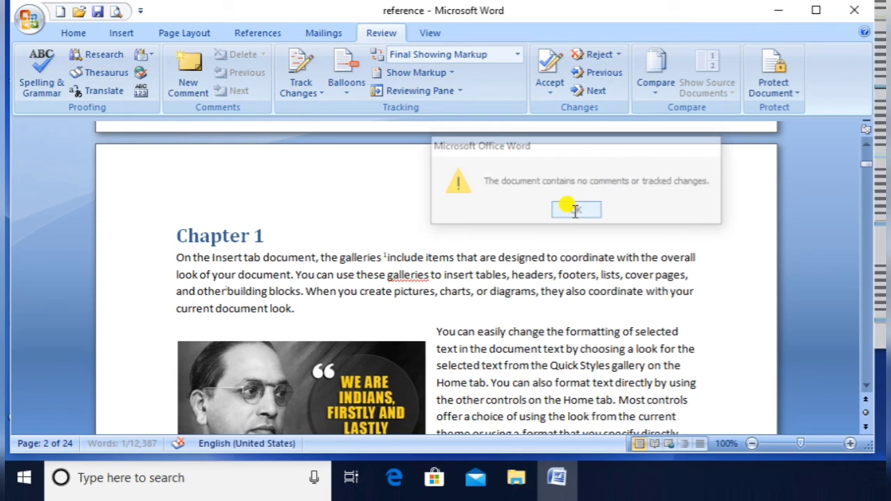
- Insert the untracked text "mnhjb mhb" inside the word "that" in the first line under Chapter 1
left_click(474, 257)
type("mnhj")
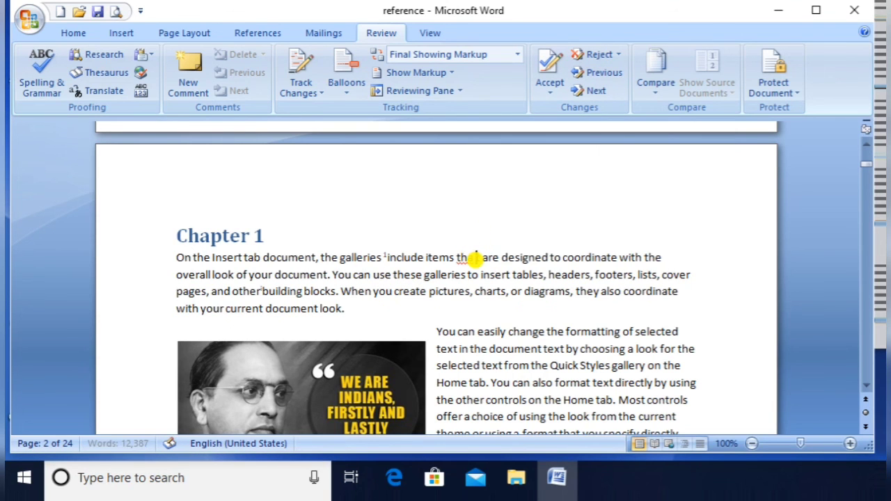
type("b mhb")
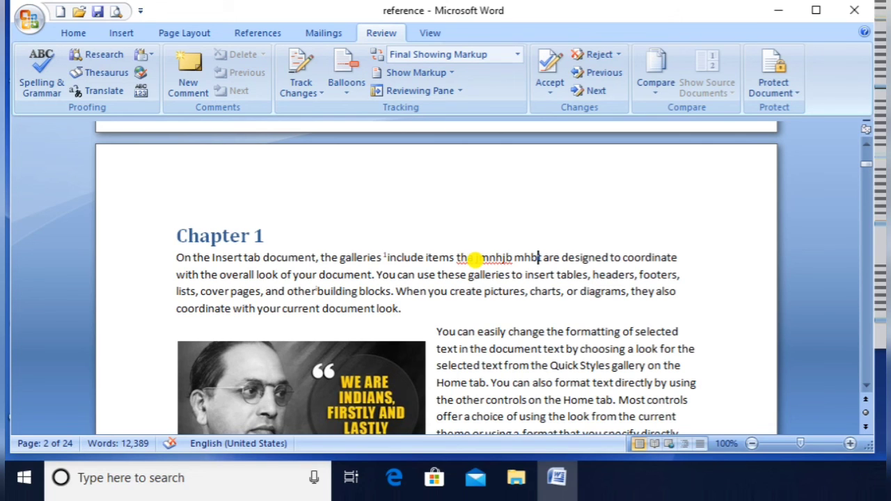
key("alt")
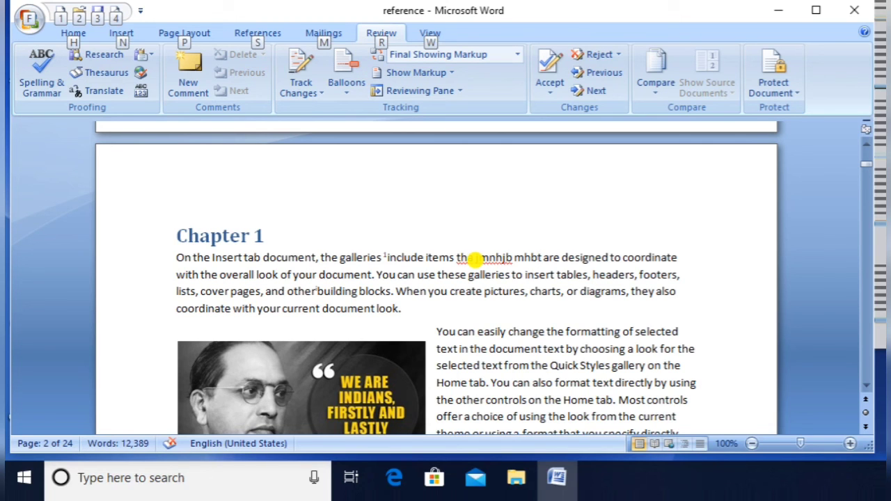
key("Escape")
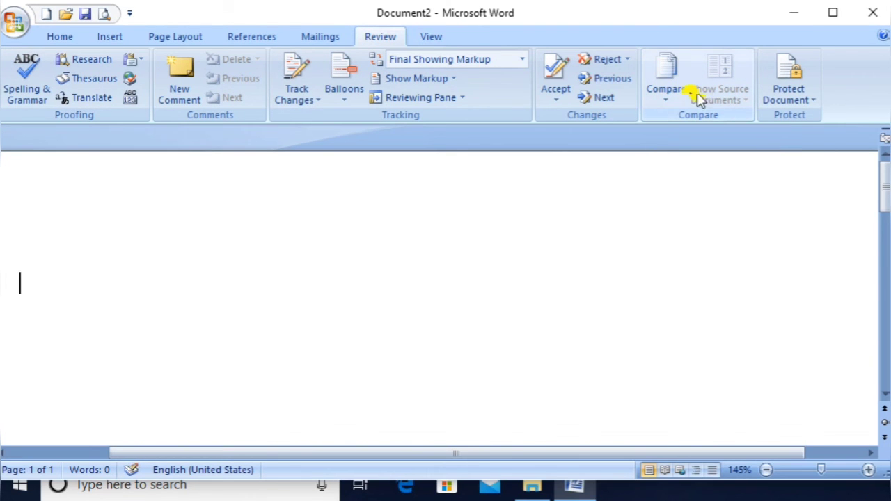
- Start comparing two document versions in Document2, with "reference" as the original document
left_click(673, 99)
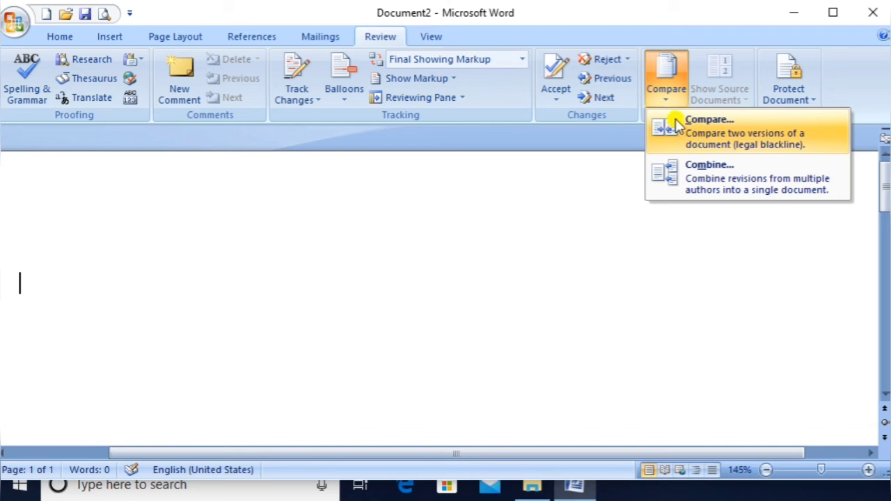
left_click(693, 129)
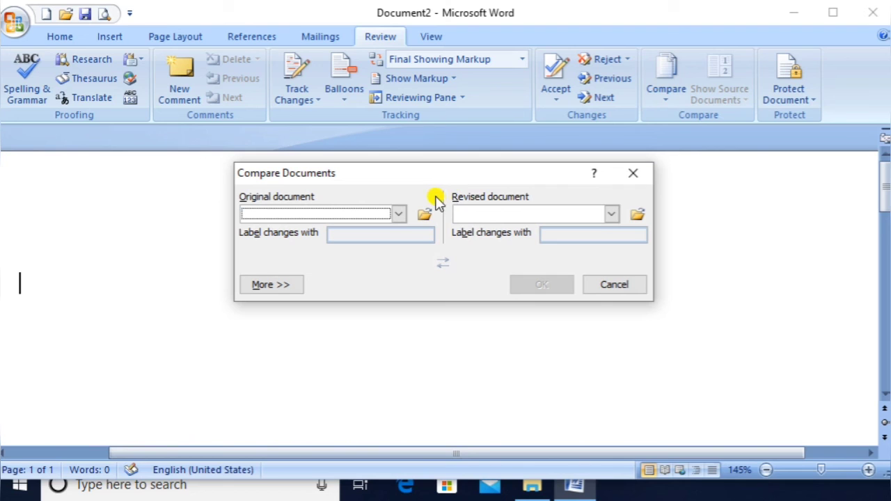
left_click(397, 213)
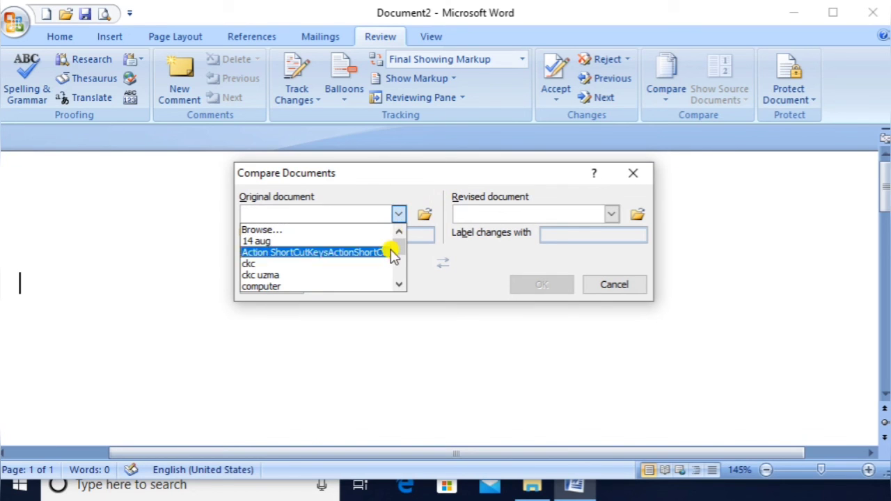
left_click(401, 286)
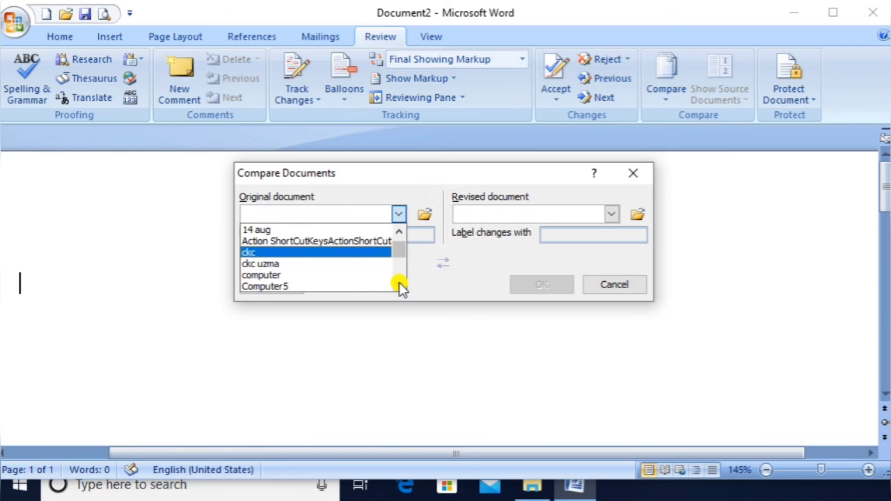
left_click(401, 286)
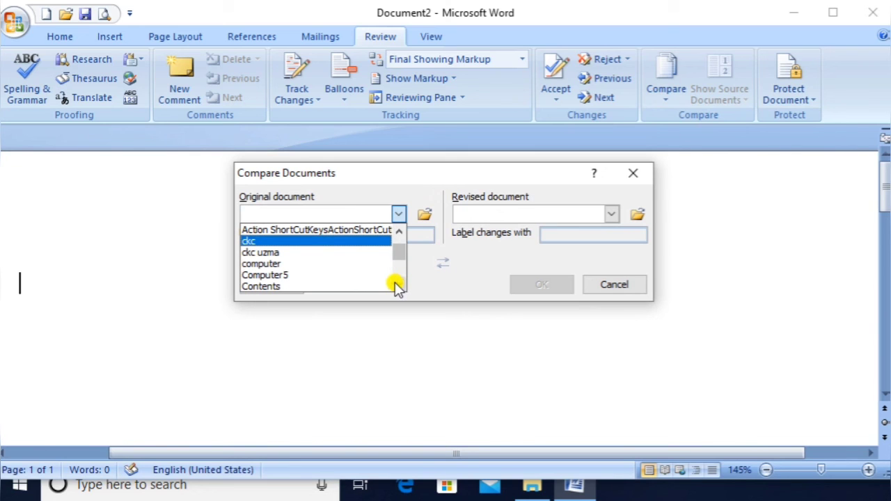
left_click(400, 286)
left_click(400, 286)
left_click(400, 286)
left_click(400, 286)
left_click(400, 286)
left_click(400, 286)
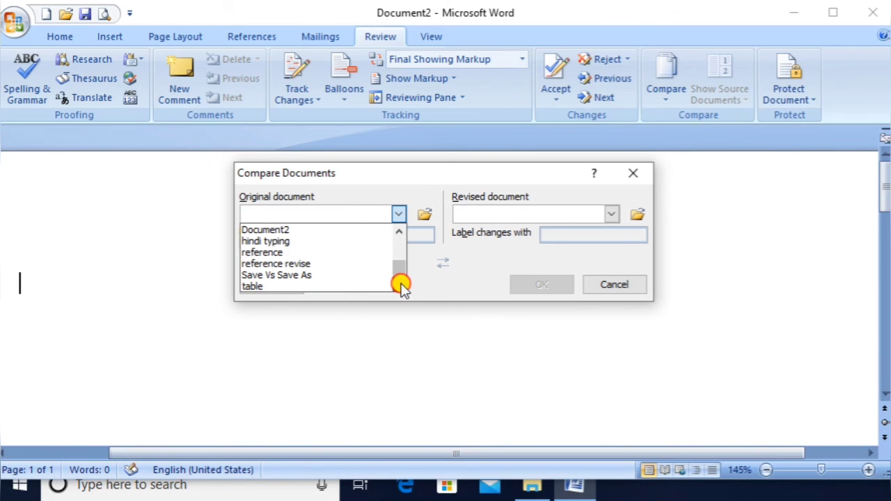
left_click(263, 253)
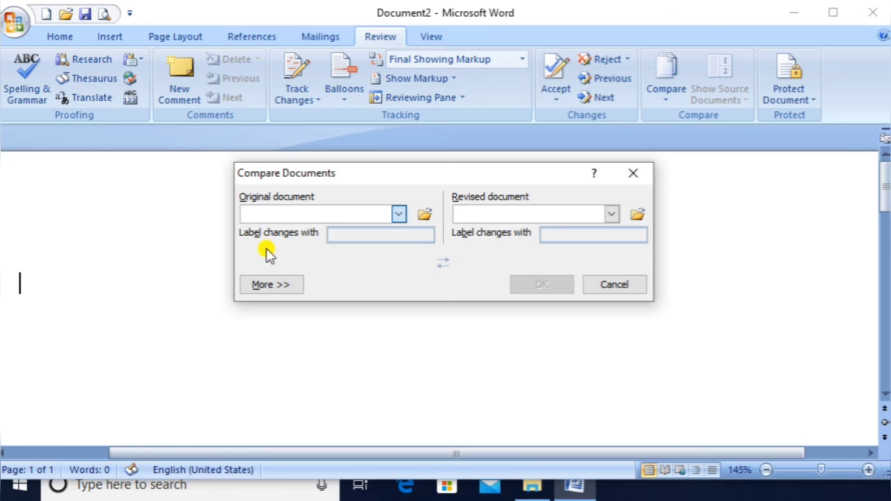
- Choose "reference revise" as the revised document and run the comparison
left_click(569, 213)
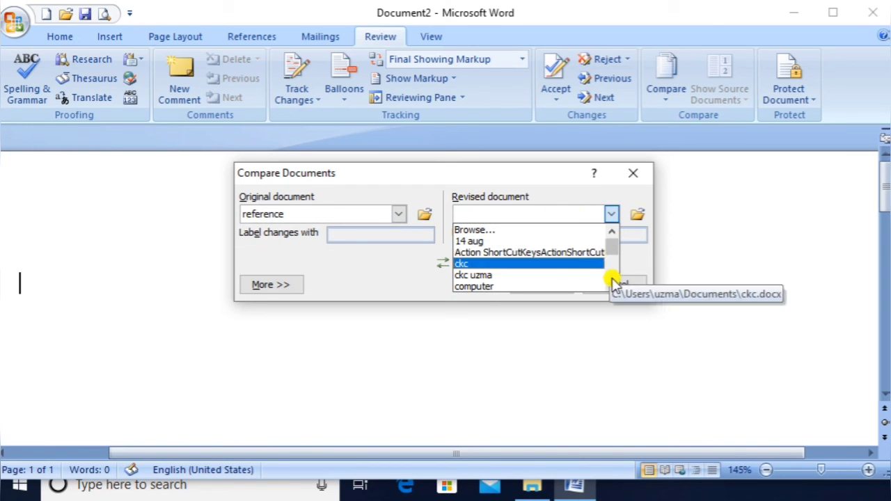
scroll(615, 285, "down", 2)
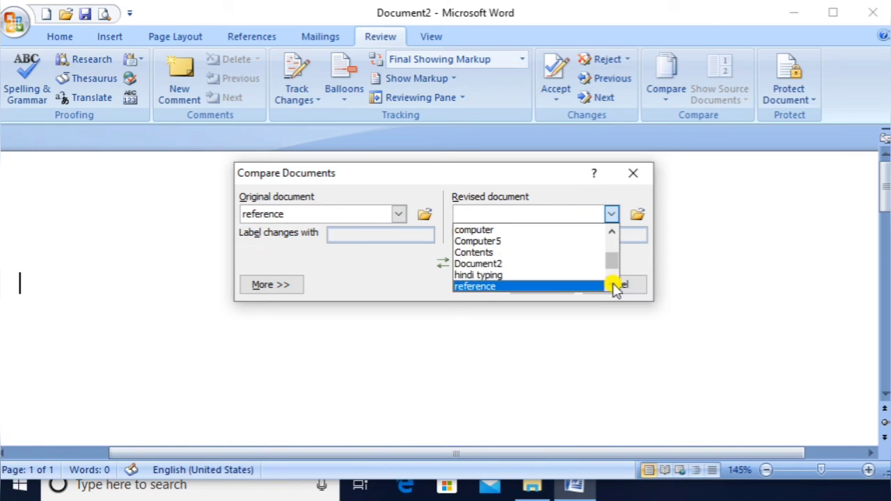
scroll(615, 288, "down", 1)
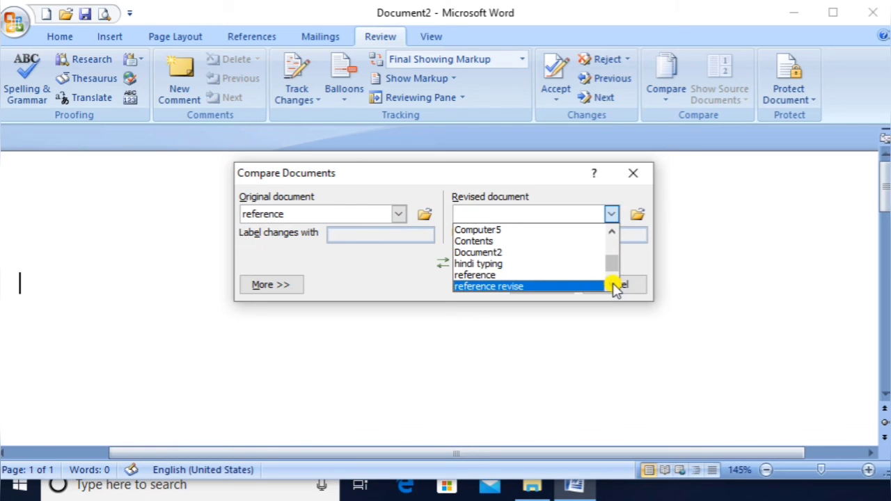
left_click(567, 287)
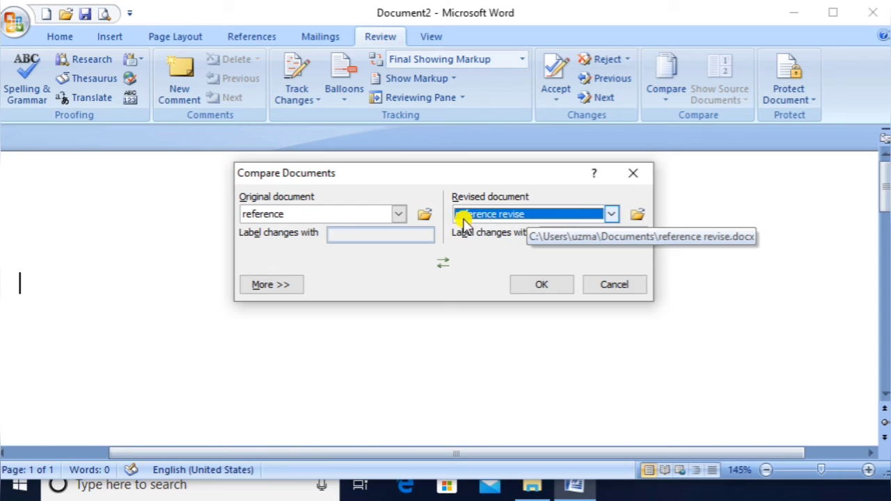
left_click(542, 288)
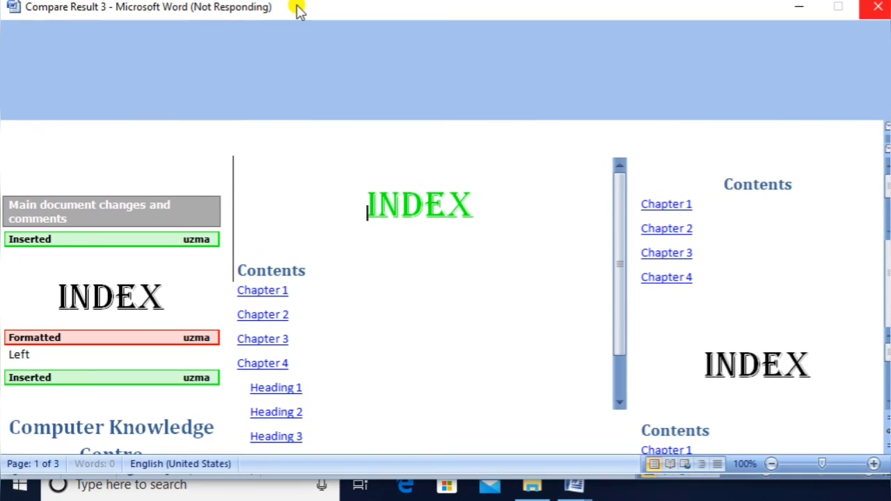
- Examine the index, contents list and start of Chapter 1 across the compared, original and revised documents
left_click_drag(297, 5, 289, 11)
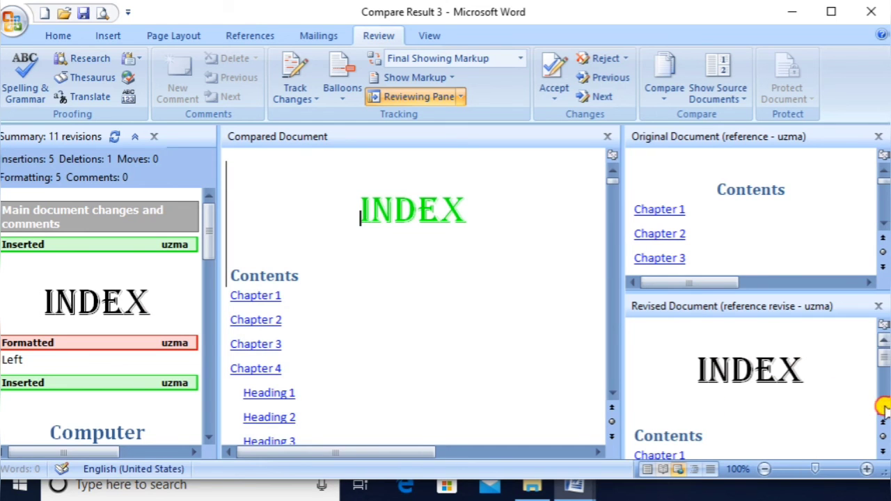
scroll(883, 409, "down", 4)
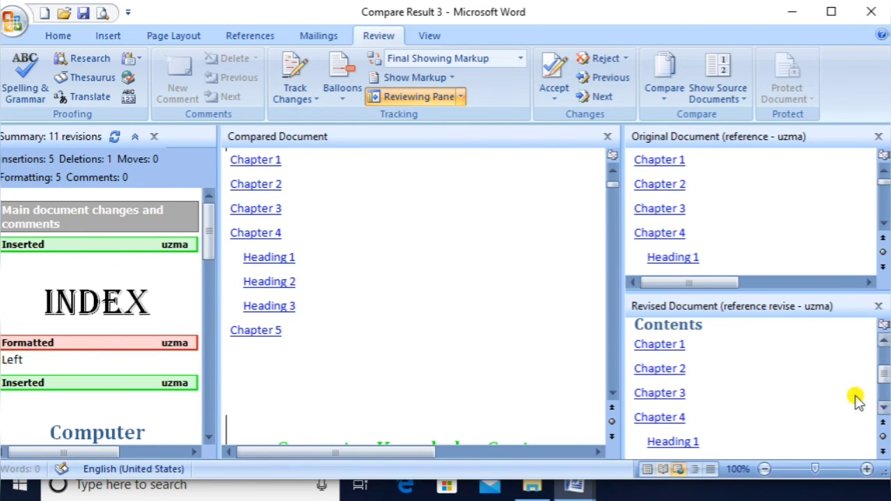
scroll(883, 411, "down", 5)
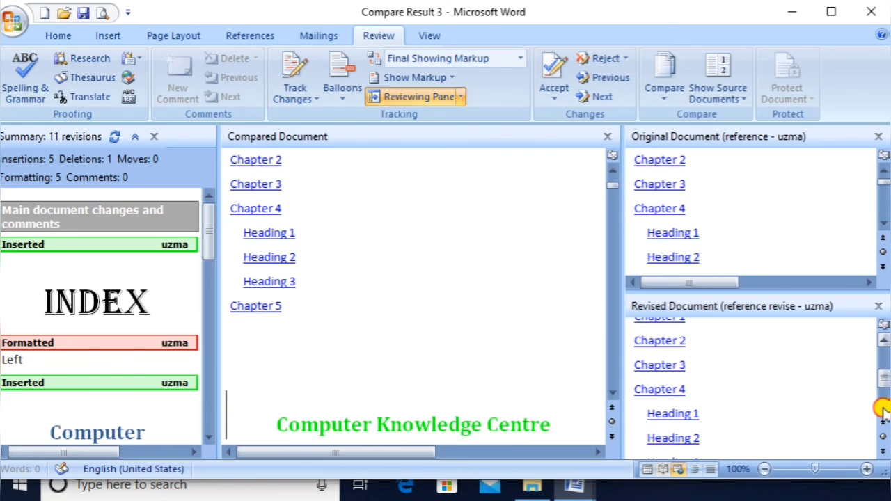
scroll(883, 411, "down", 3)
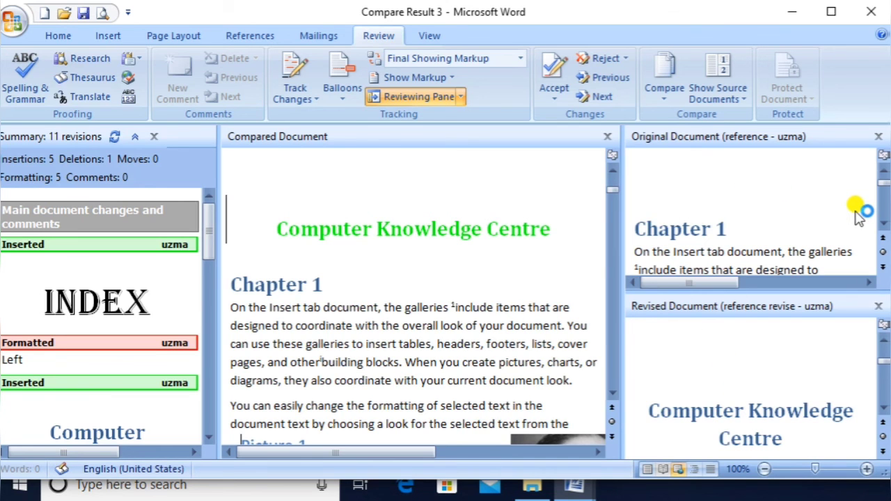
left_click(883, 224)
left_click(883, 225)
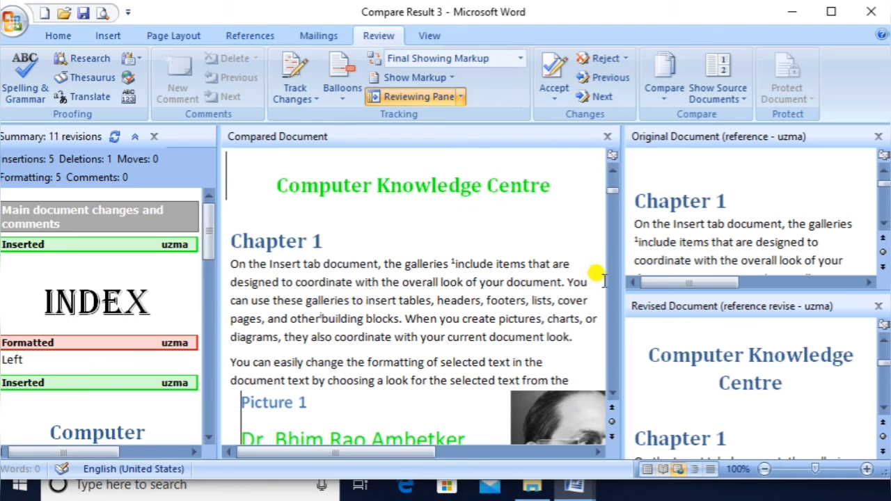
left_click(884, 412)
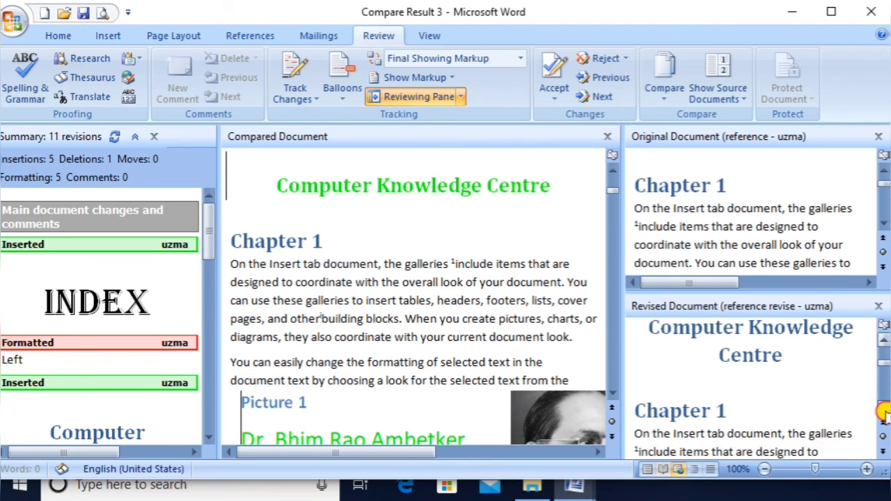
left_click(883, 412)
left_click(884, 412)
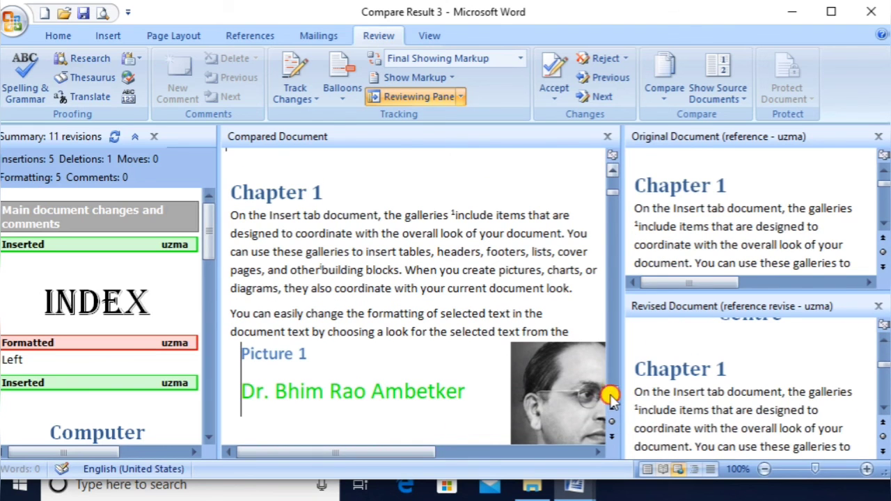
- Check the Picture 1 and Picture 2 sections of the compared document against the original and revised versions
scroll(610, 396, "down", 3)
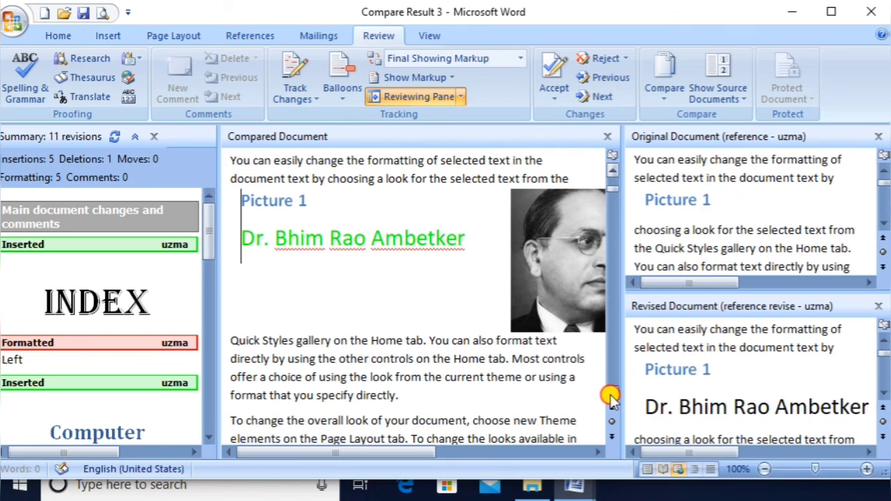
scroll(610, 395, "down", 5)
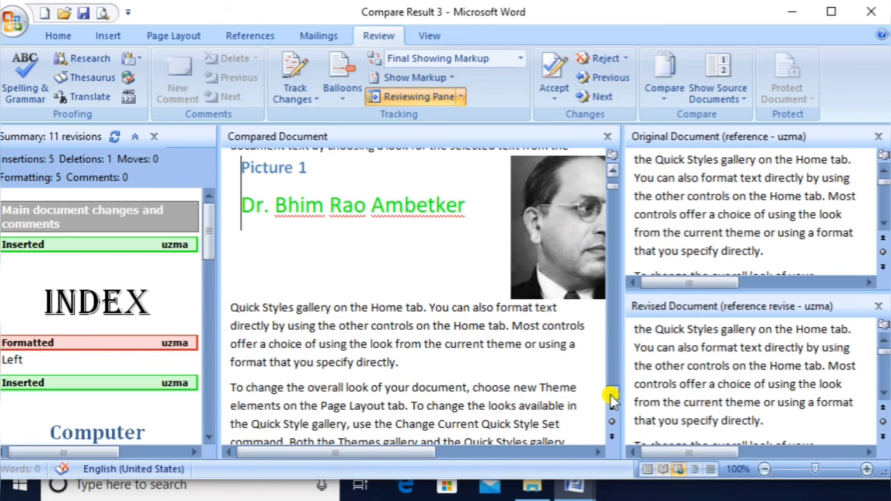
scroll(610, 396, "down", 4)
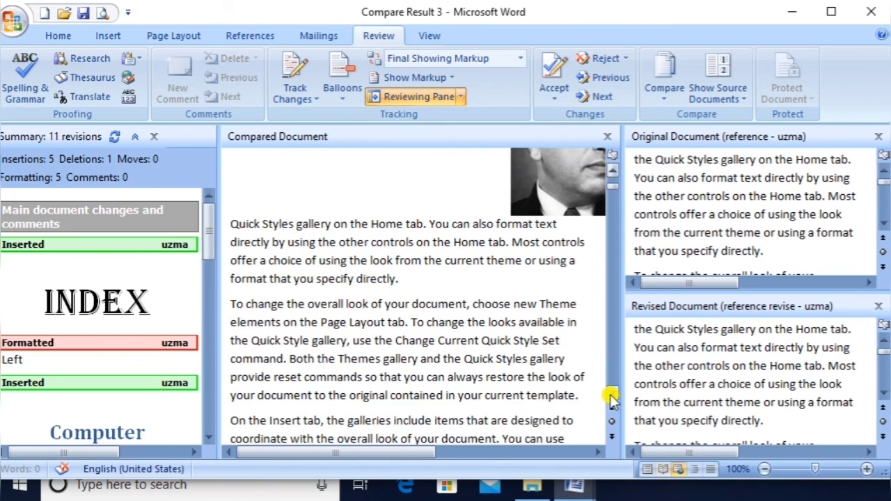
scroll(610, 395, "down", 3)
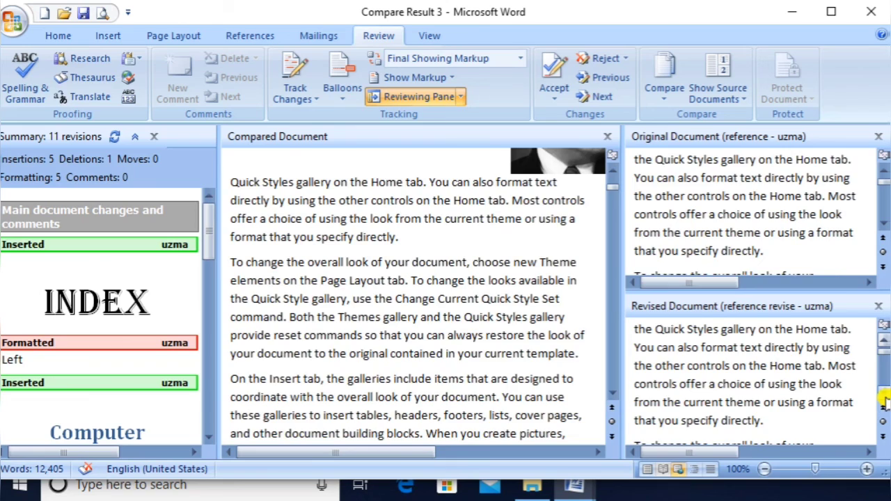
scroll(883, 401, "down", 5)
scroll(883, 397, "down", 5)
scroll(883, 396, "down", 5)
scroll(883, 397, "down", 1)
scroll(883, 396, "down", 4)
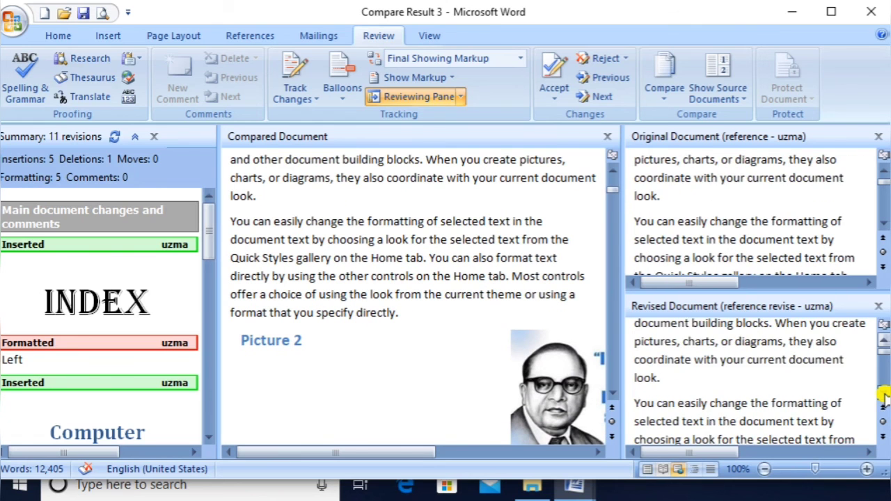
scroll(883, 397, "down", 1)
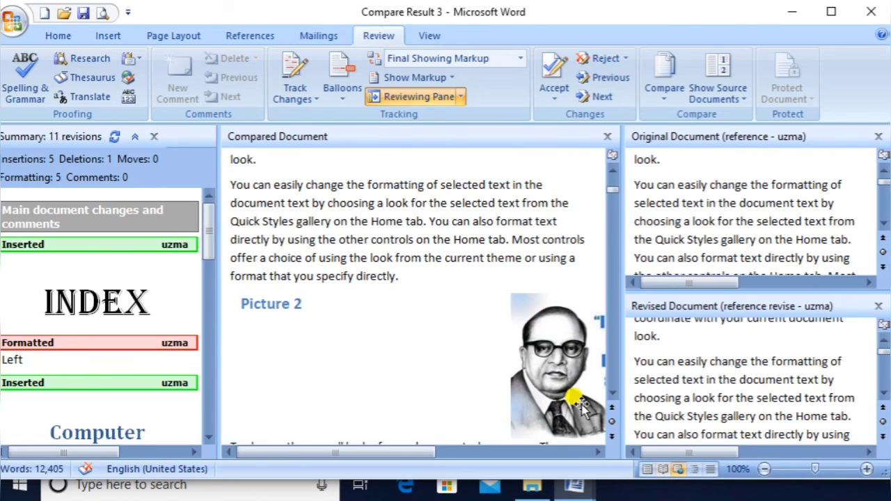
scroll(613, 396, "down", 3)
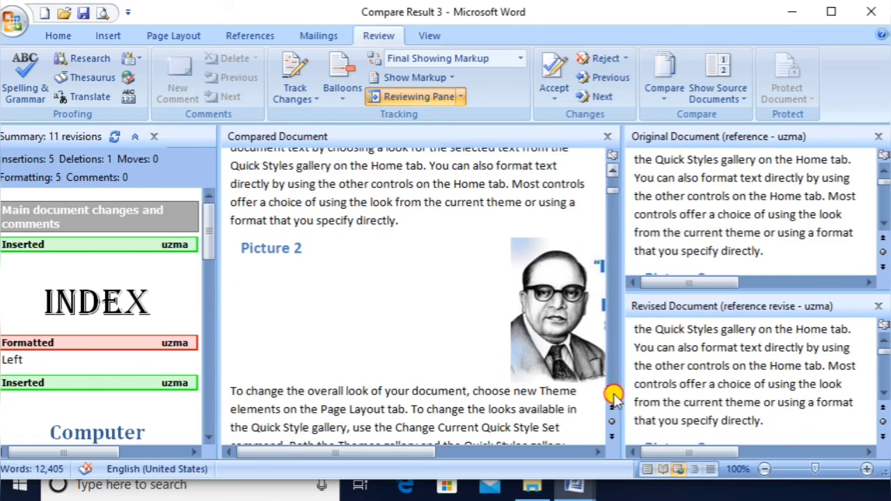
scroll(613, 395, "down", 3)
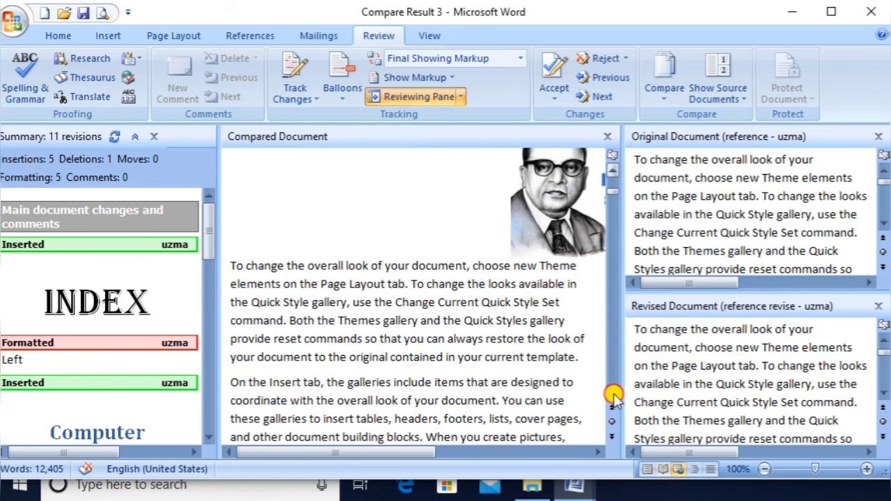
- Review the differences from the text after Picture 2 through Picture 3 to the "I Love My Country" heading
scroll(613, 397, "down", 5)
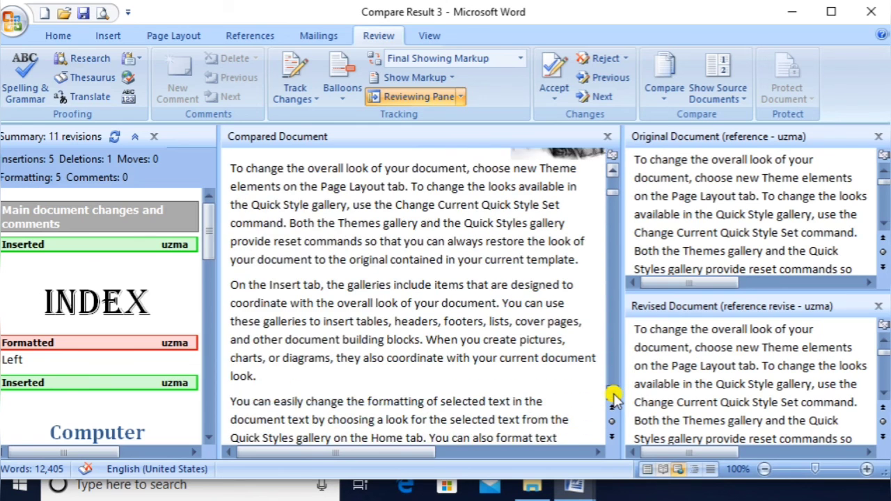
scroll(613, 397, "down", 2)
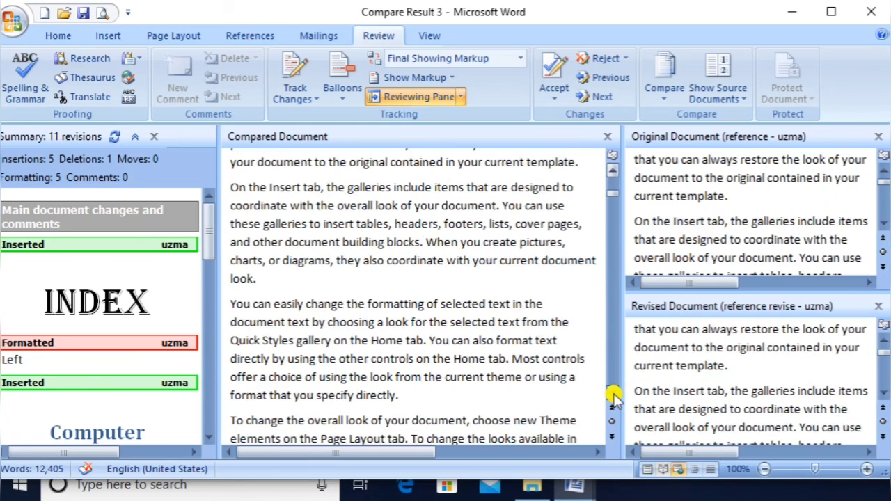
scroll(612, 397, "down", 2)
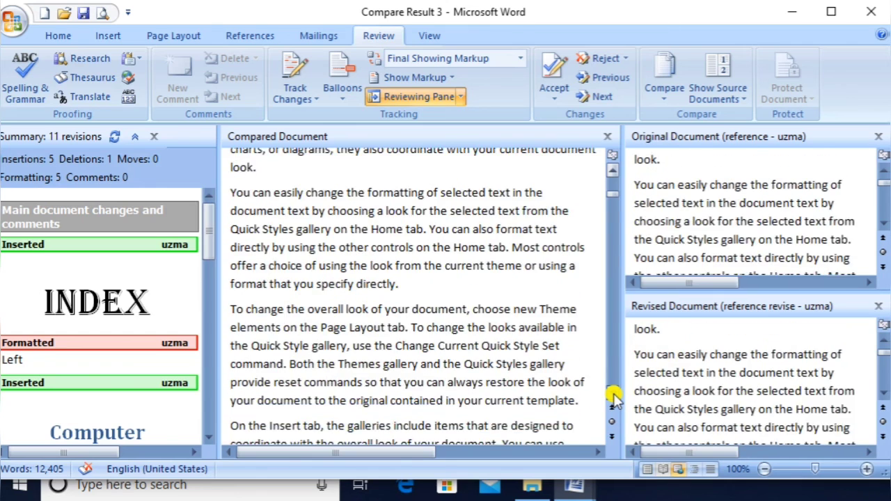
scroll(613, 397, "down", 3)
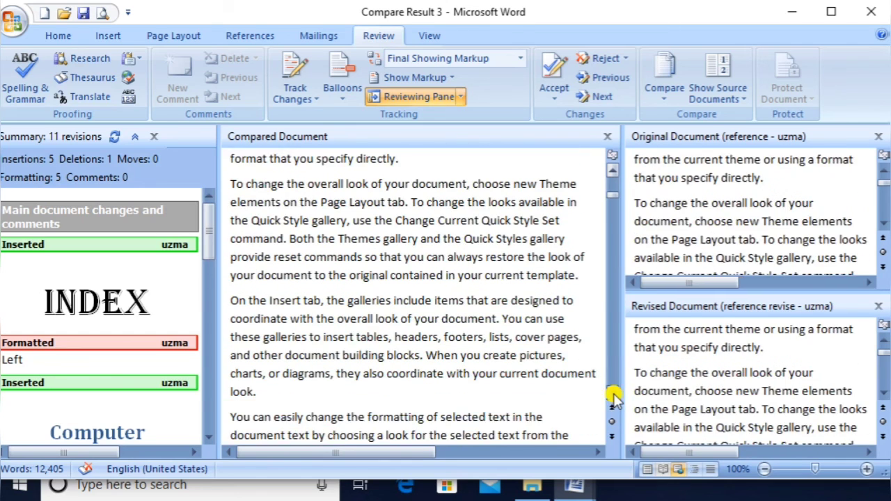
scroll(612, 397, "down", 2)
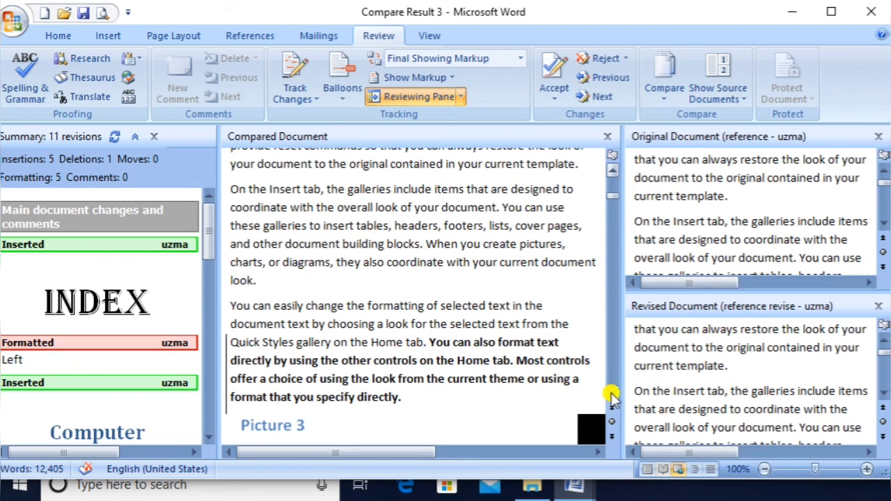
scroll(612, 397, "down", 2)
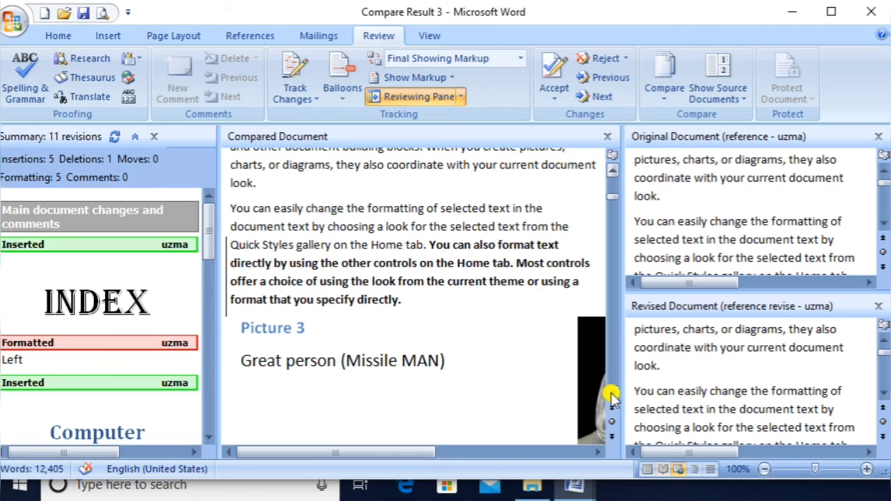
scroll(612, 397, "down", 1)
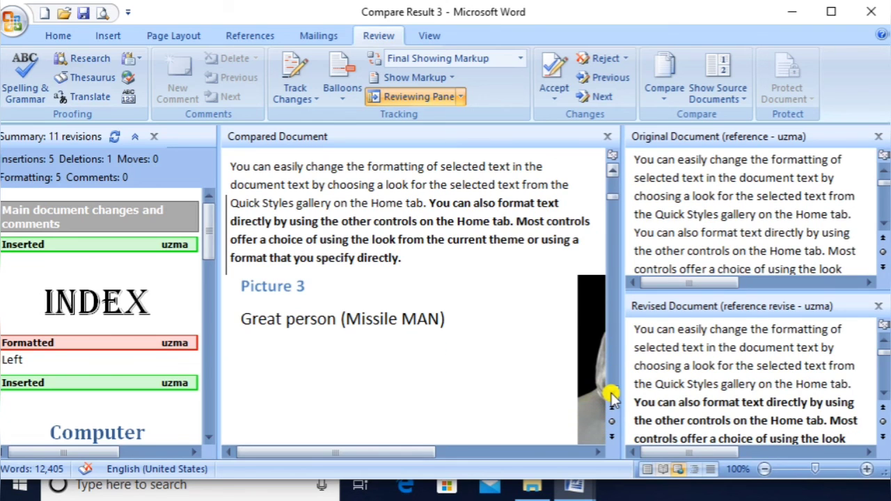
scroll(611, 397, "down", 2)
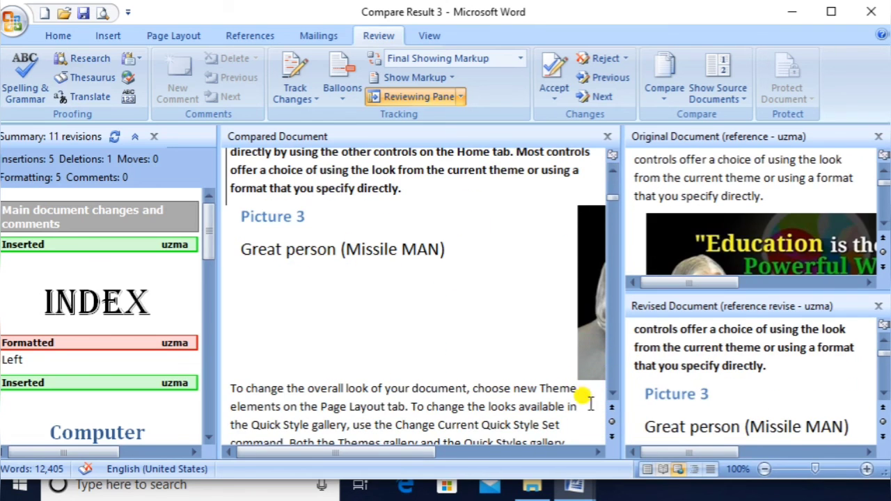
scroll(611, 397, "down", 2)
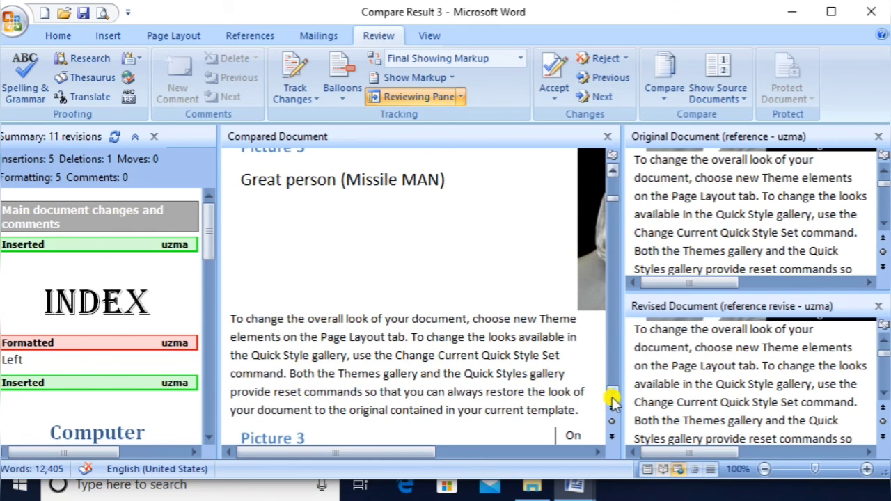
scroll(611, 400, "down", 3)
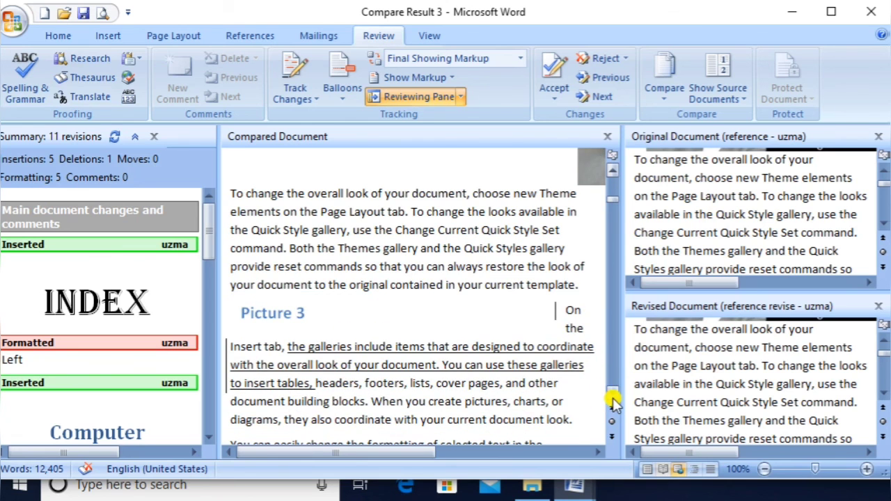
scroll(611, 401, "down", 3)
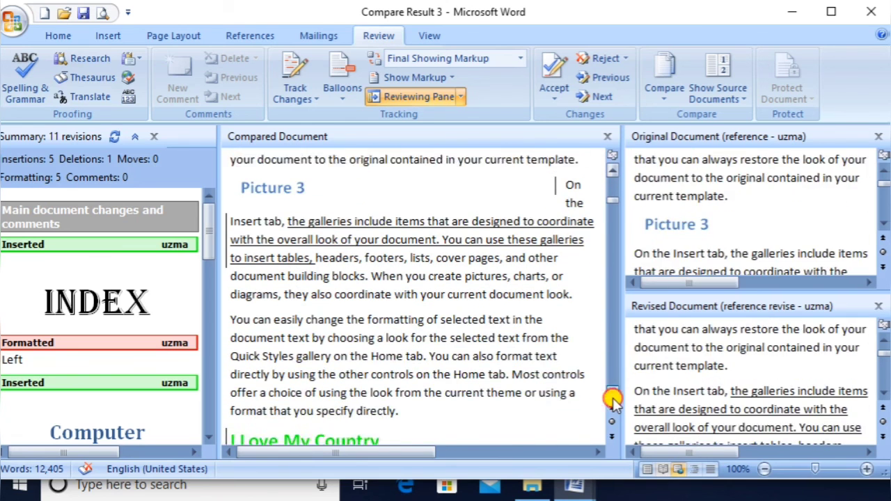
scroll(611, 400, "down", 4)
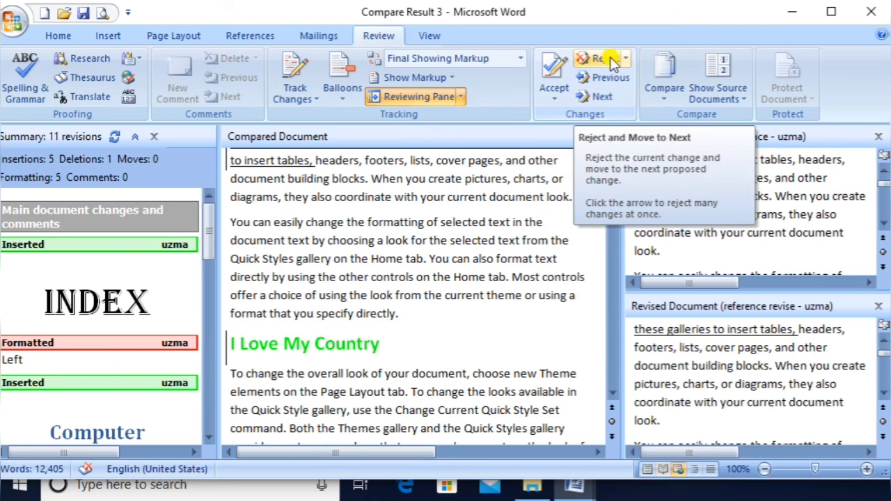
- Accept the compared document's changes one by one, from the inserted INDEX title through the Picture 3 insertion and deletion
left_click(555, 76)
left_click(555, 77)
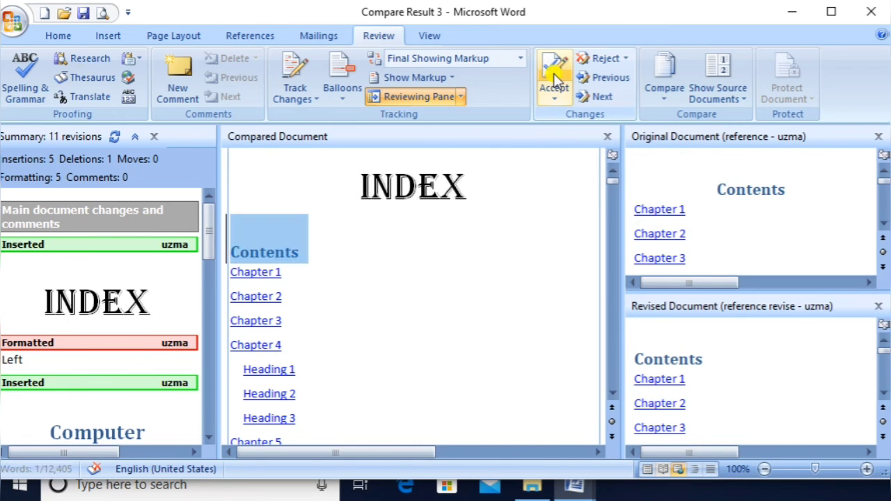
left_click(555, 76)
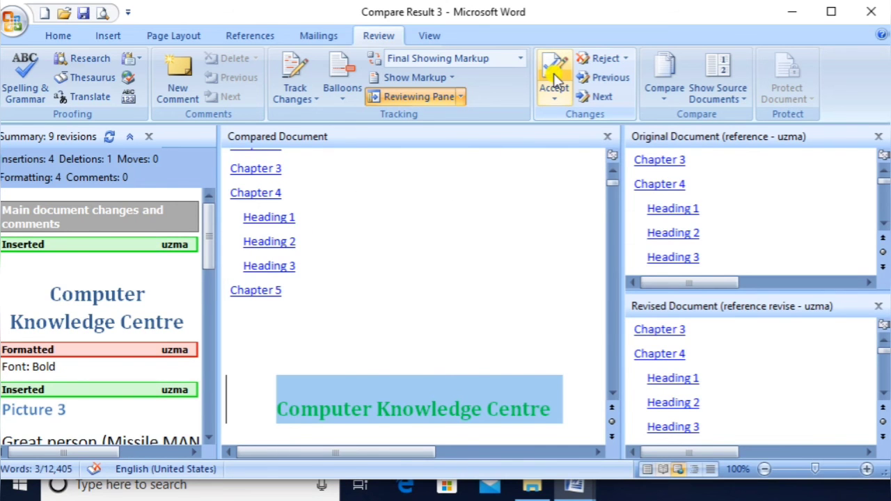
left_click(554, 76)
left_click(555, 76)
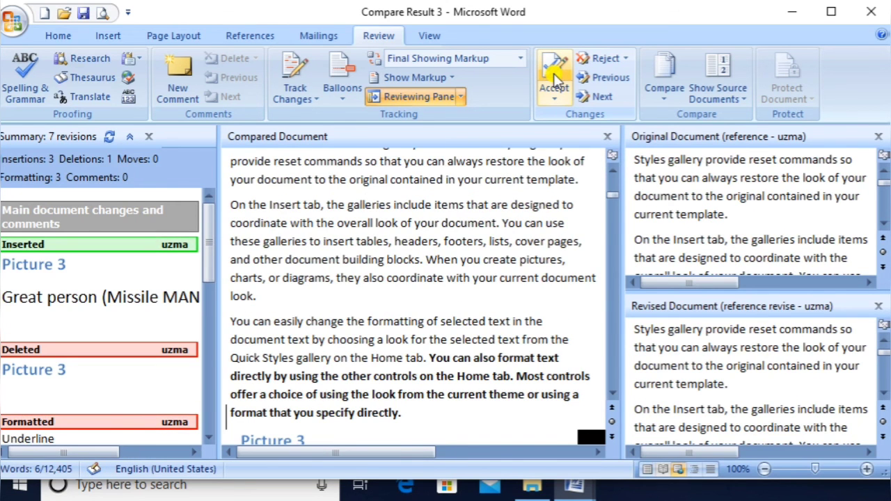
left_click(555, 76)
left_click(555, 77)
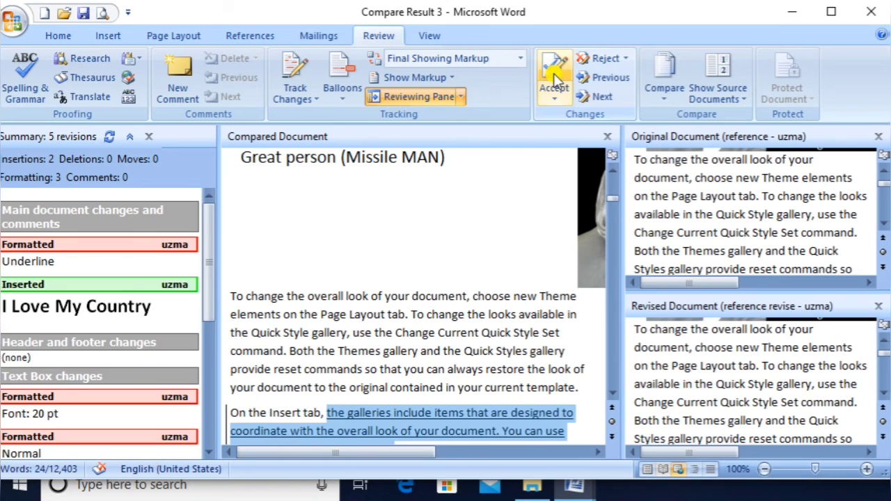
- Accept the underline formatting, the "I Love My Country" insertion and the Picture 1 text box insertion, declining the XML markup review
left_click(555, 77)
left_click(555, 77)
left_click(555, 77)
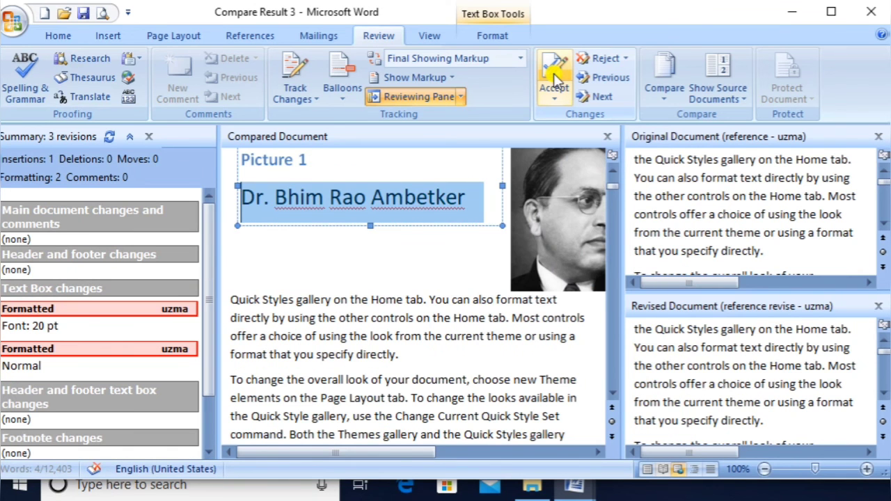
left_click(555, 77)
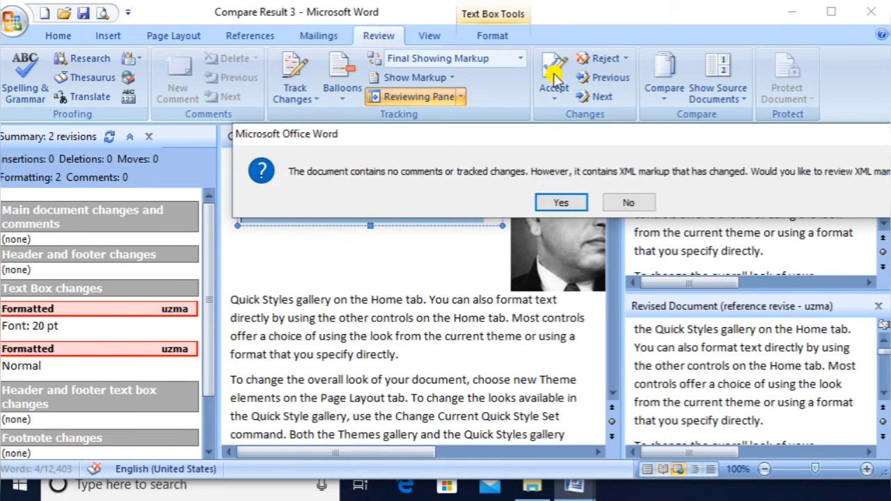
left_click(627, 203)
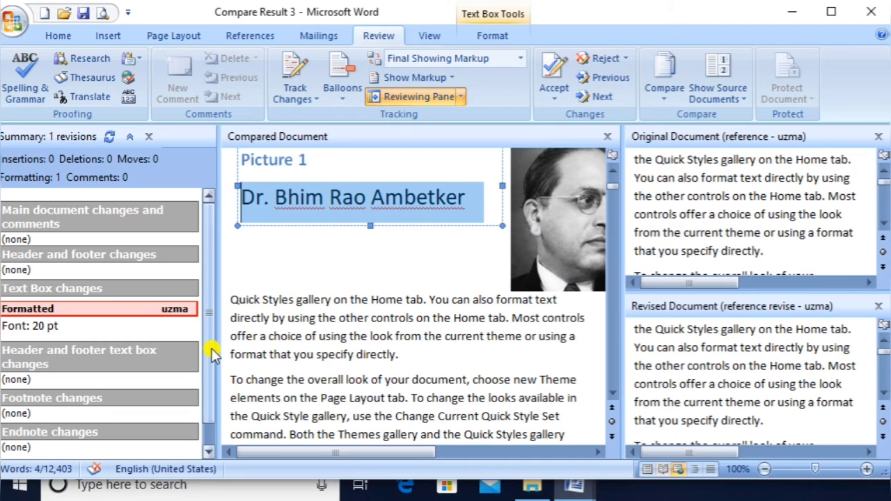
left_click_drag(210, 350, 199, 415)
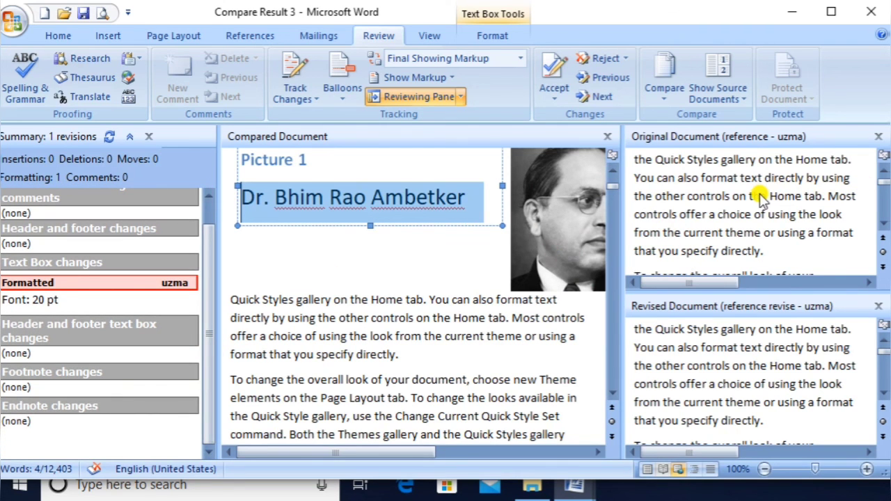
- Close the compared document's side-by-side view and close Compare Result 3 without saving its changes
left_click(606, 144)
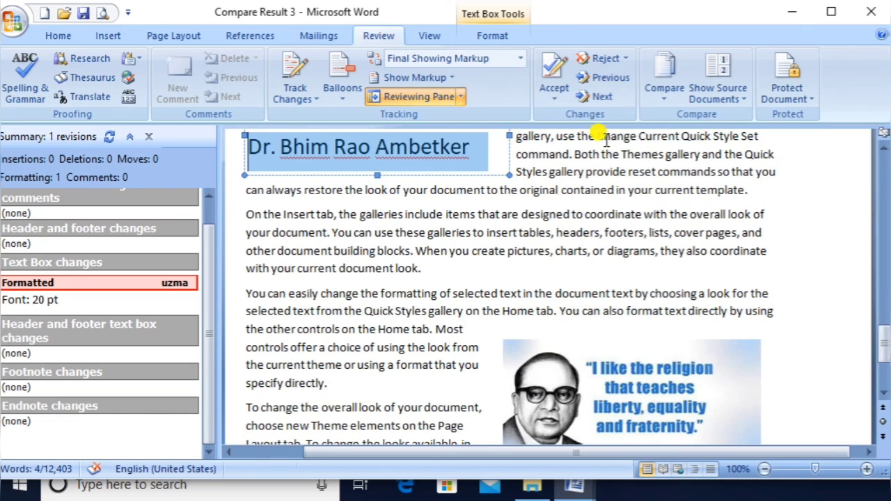
left_click(792, 167)
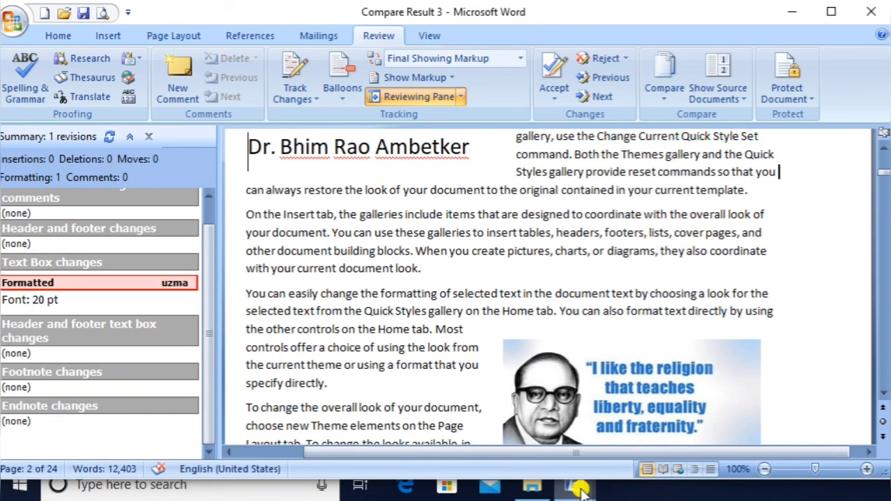
mouse_move(580, 490)
left_click(507, 426)
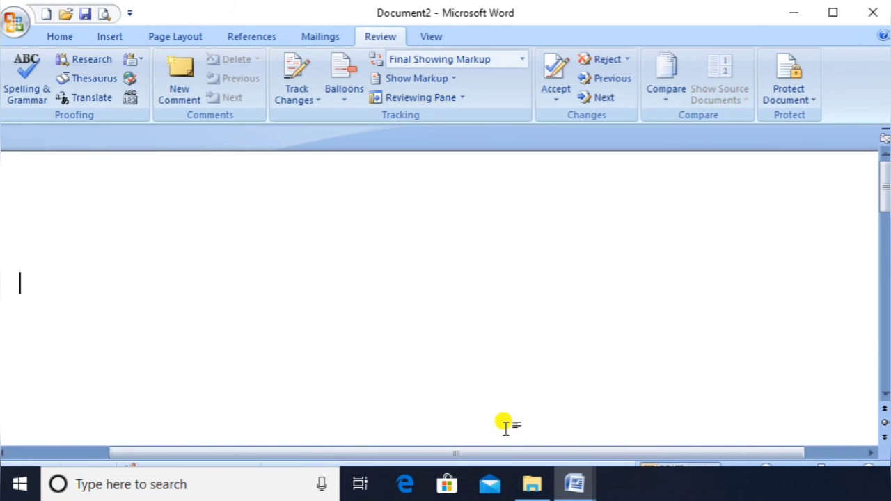
mouse_move(575, 491)
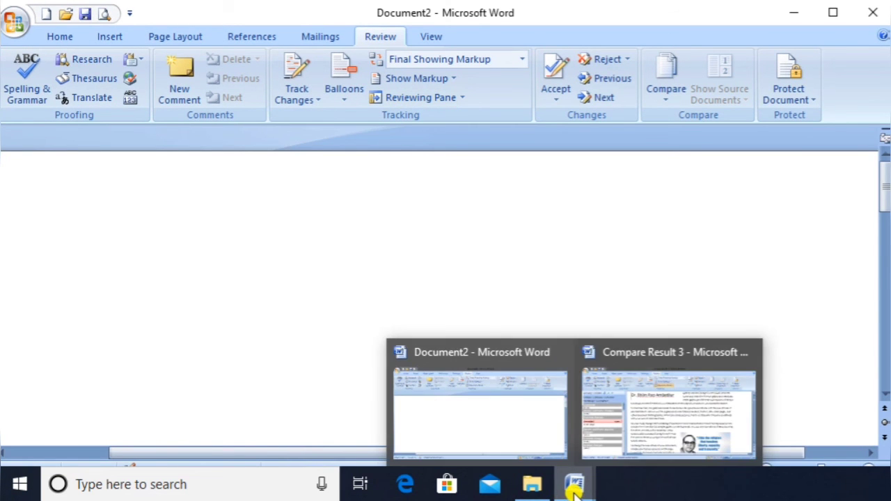
mouse_move(722, 394)
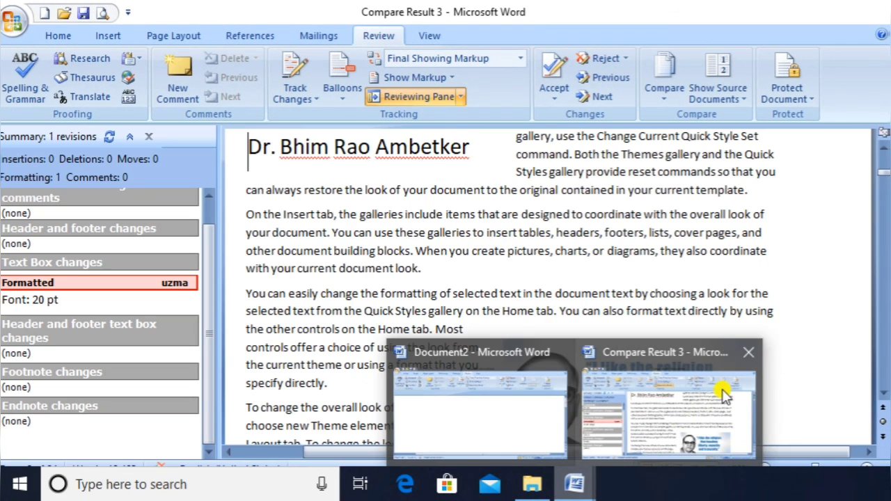
left_click(747, 353)
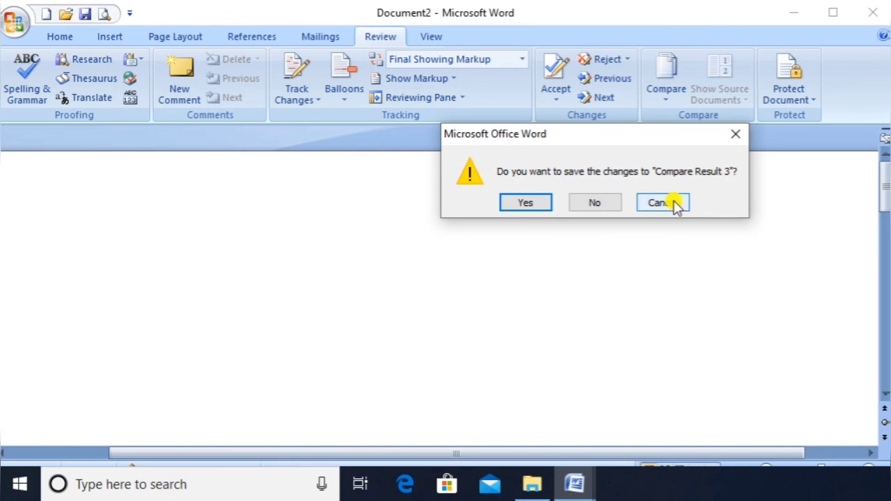
left_click(603, 203)
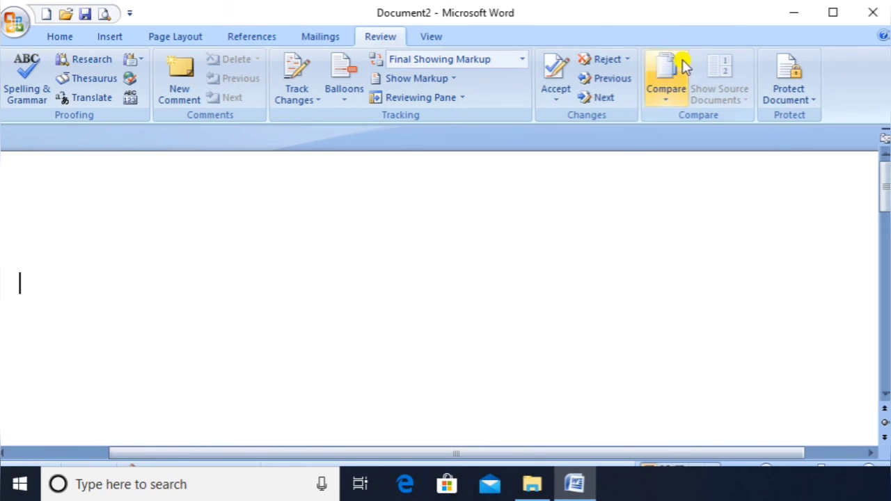
- Combine the documents, using "reference" as the original and "reference revise" as the revised document
left_click(665, 100)
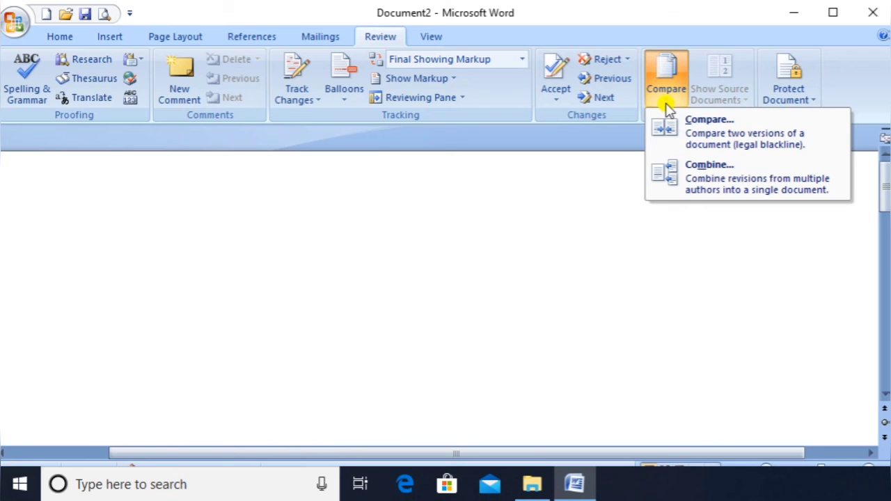
left_click(702, 168)
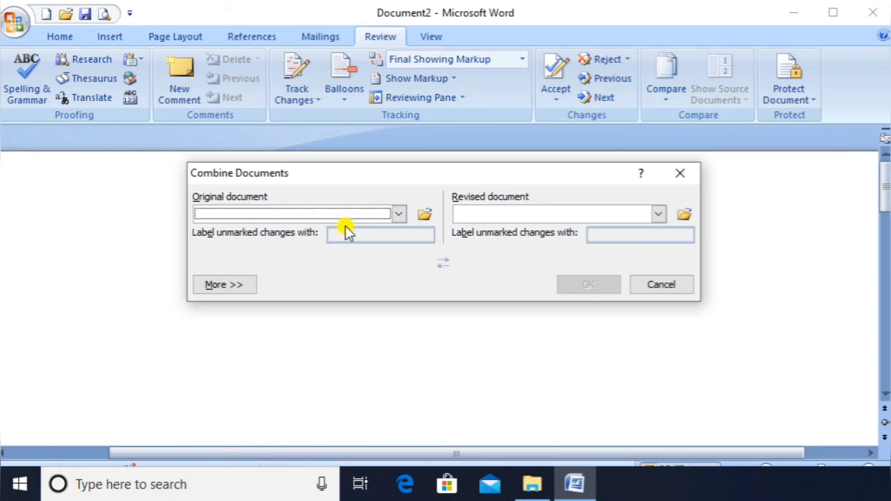
left_click(399, 213)
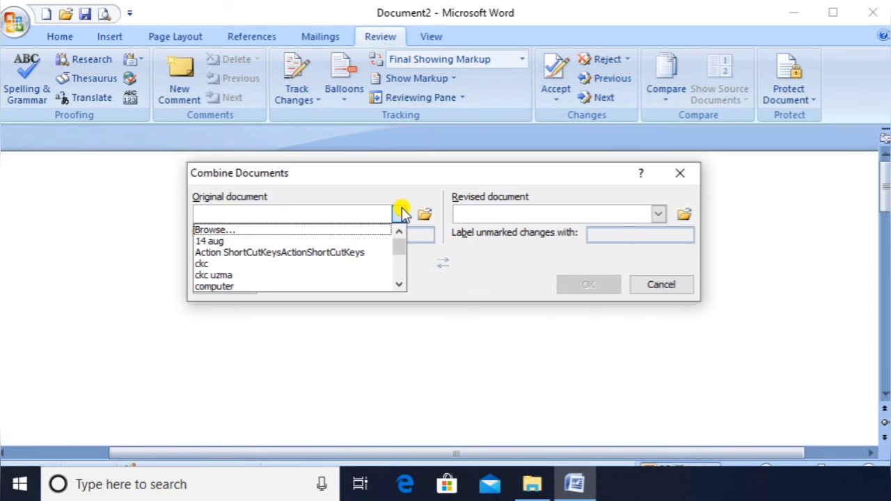
scroll(403, 214, "down", 3)
left_click(403, 214)
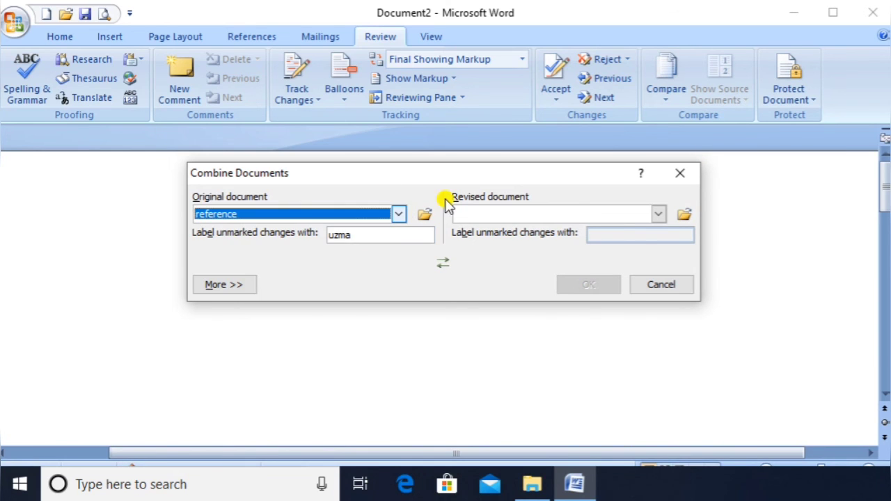
left_click(493, 213)
scroll(493, 216, "down", 3)
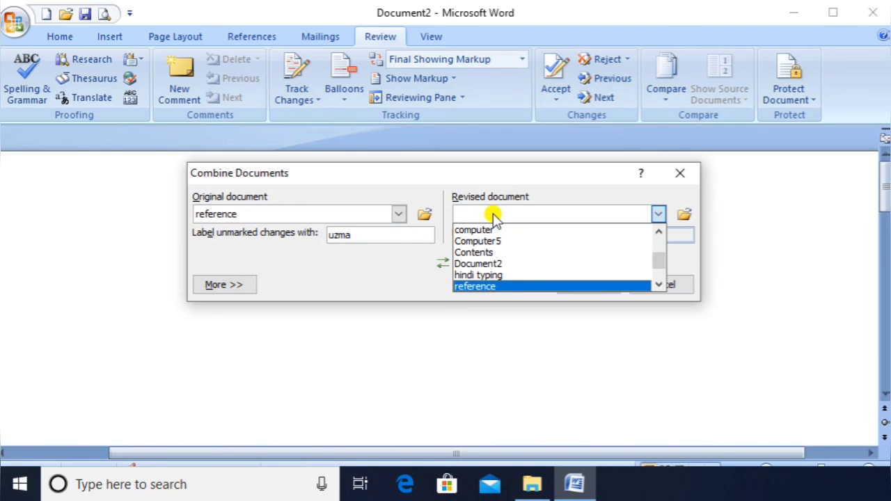
scroll(493, 217, "down", 1)
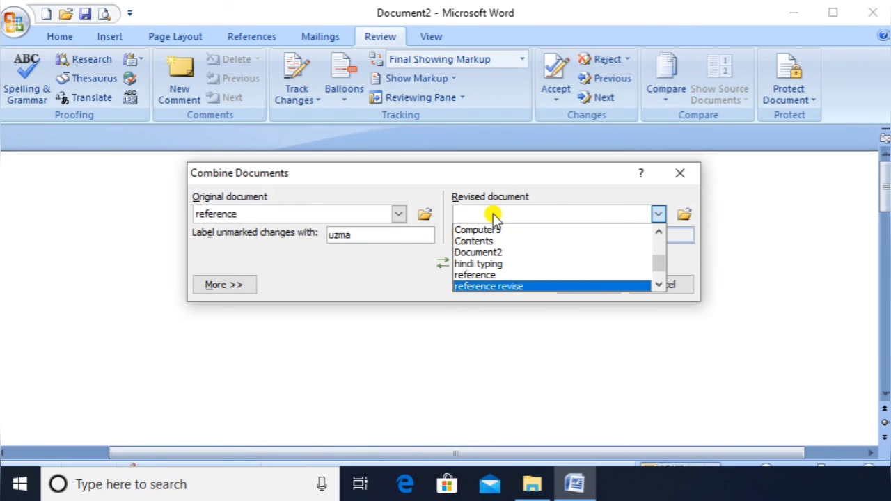
left_click(493, 215)
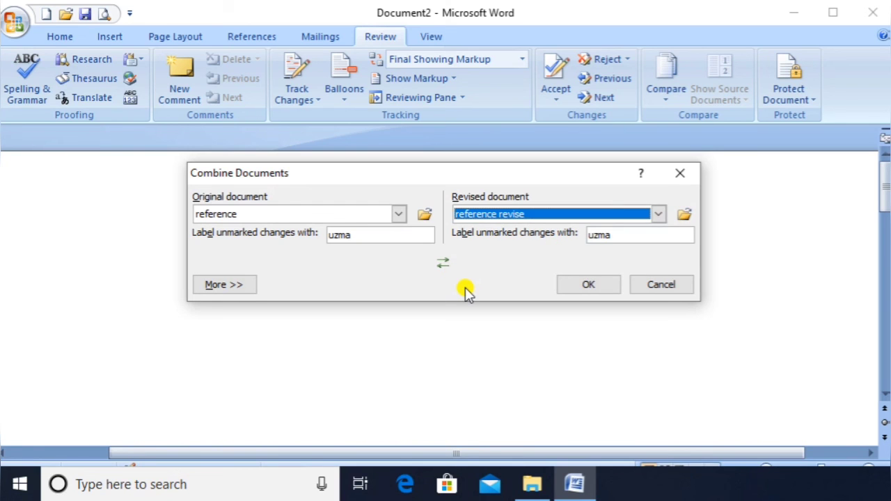
left_click(586, 287)
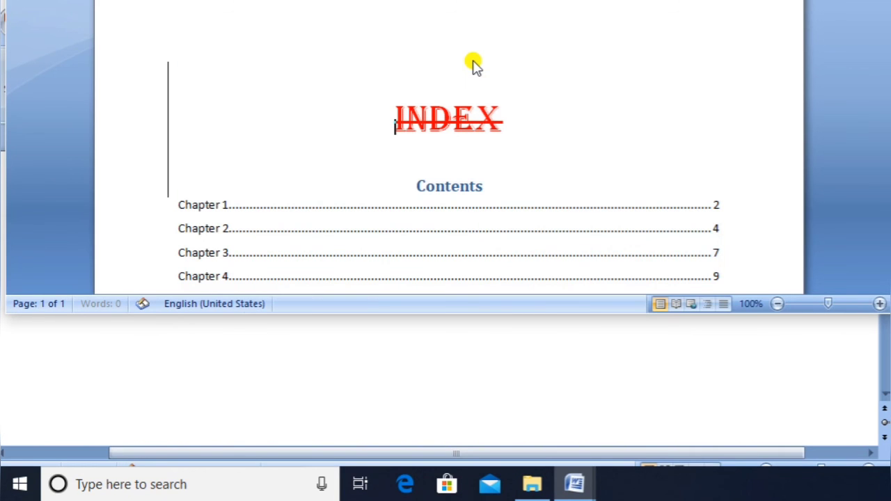
- Bring the combined document's window fully into view and examine its markup from the INDEX title through Picture 2
left_click_drag(369, 0, 350, 15)
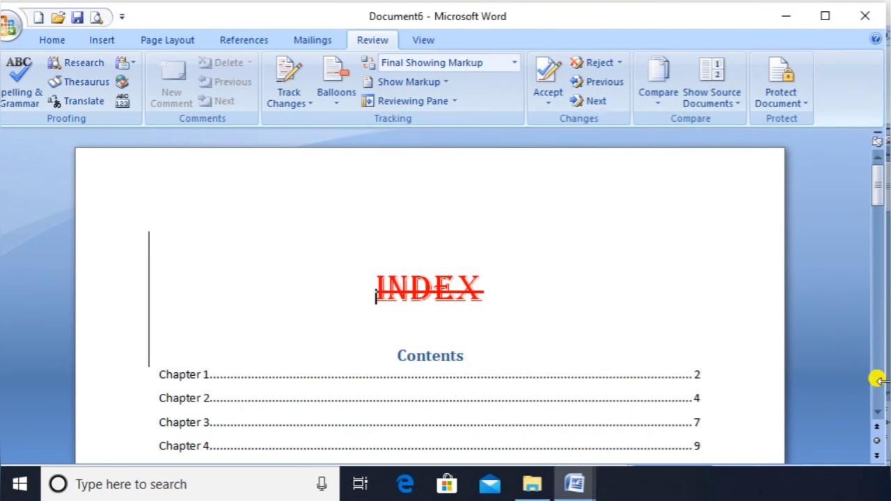
scroll(879, 410, "down", 2)
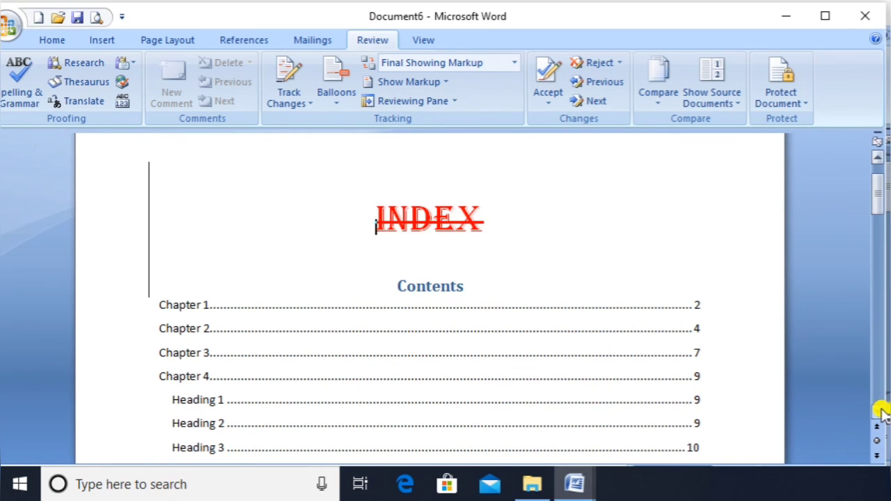
scroll(881, 410, "down", 4)
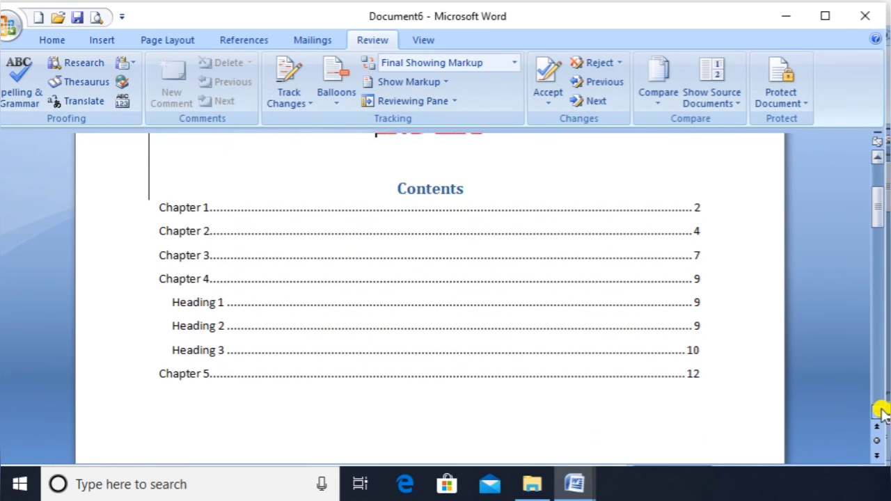
scroll(881, 412, "down", 1)
scroll(881, 413, "down", 5)
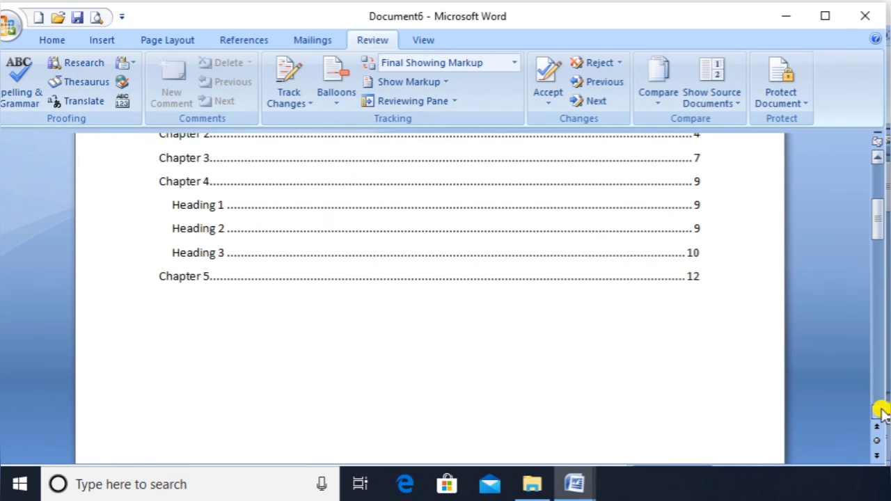
scroll(881, 412, "down", 3)
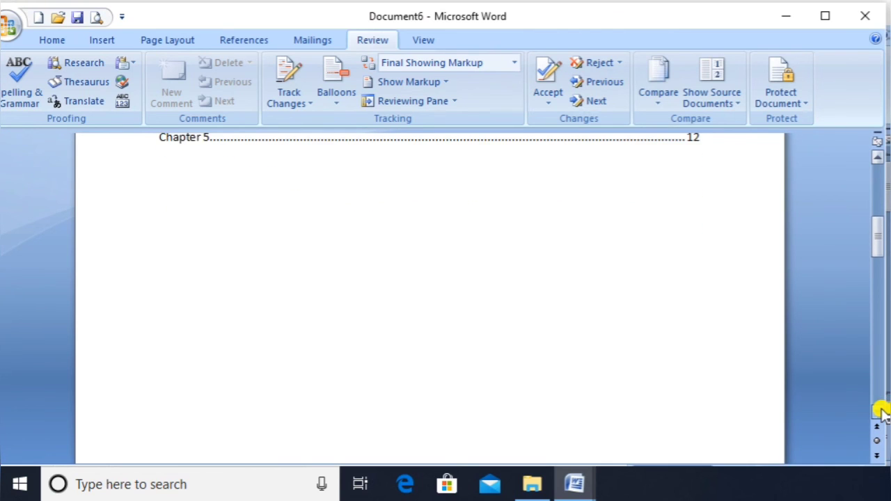
scroll(881, 412, "down", 4)
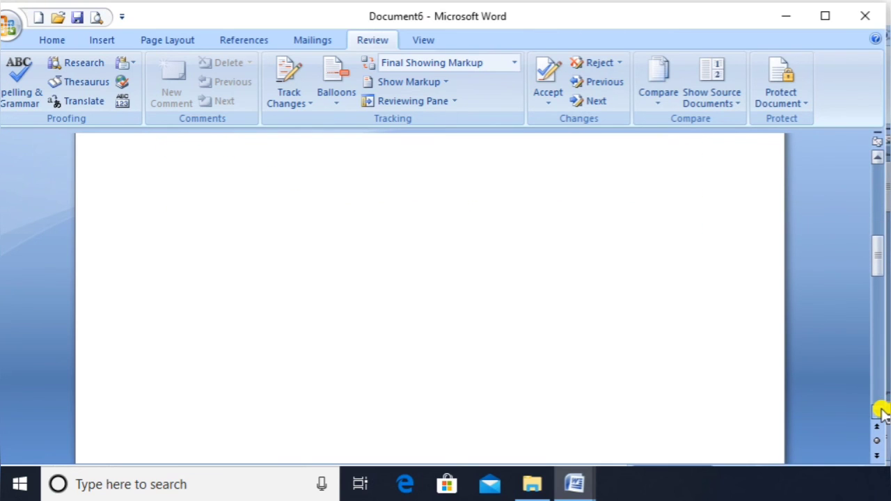
scroll(881, 412, "down", 5)
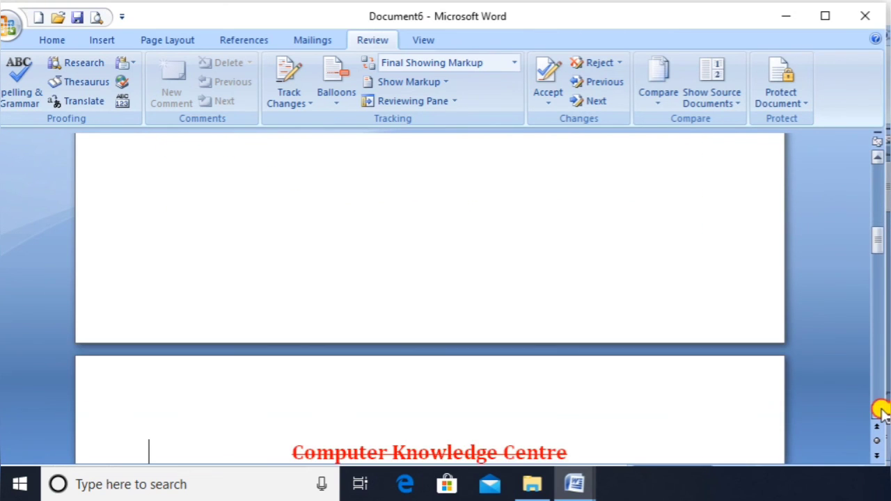
scroll(881, 412, "down", 5)
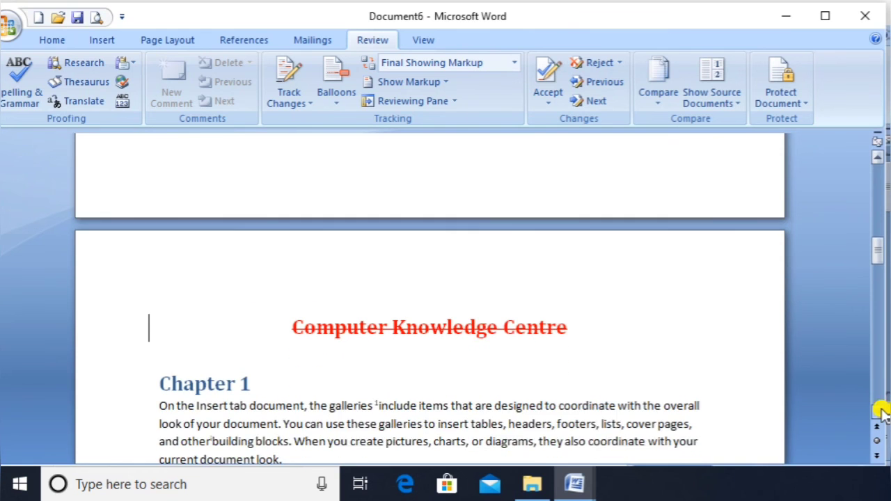
scroll(881, 412, "down", 1)
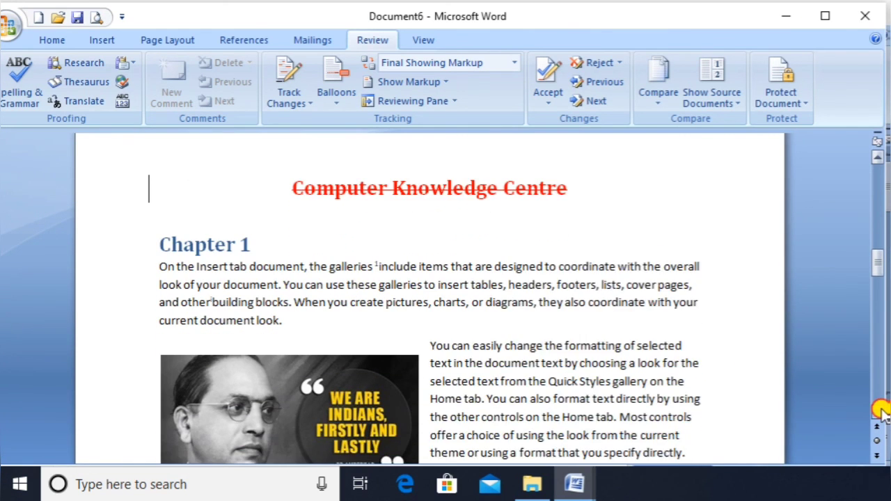
scroll(881, 413, "down", 4)
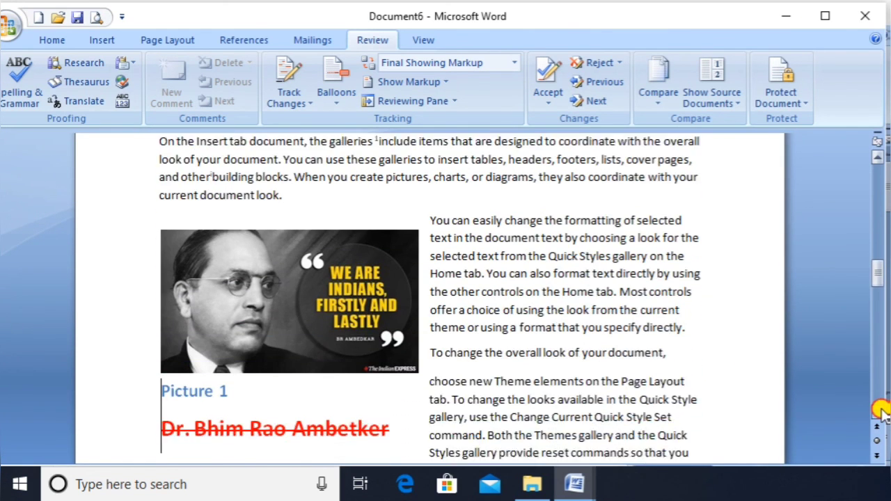
scroll(881, 413, "down", 1)
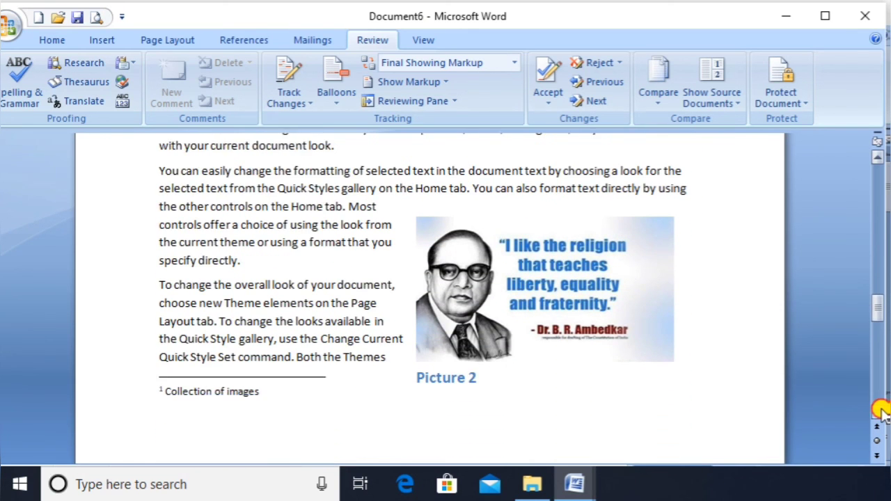
- Examine the combined document's markup after Picture 2, from the bold text and Picture 3 to the "I Love My Country" section
scroll(881, 412, "down", 4)
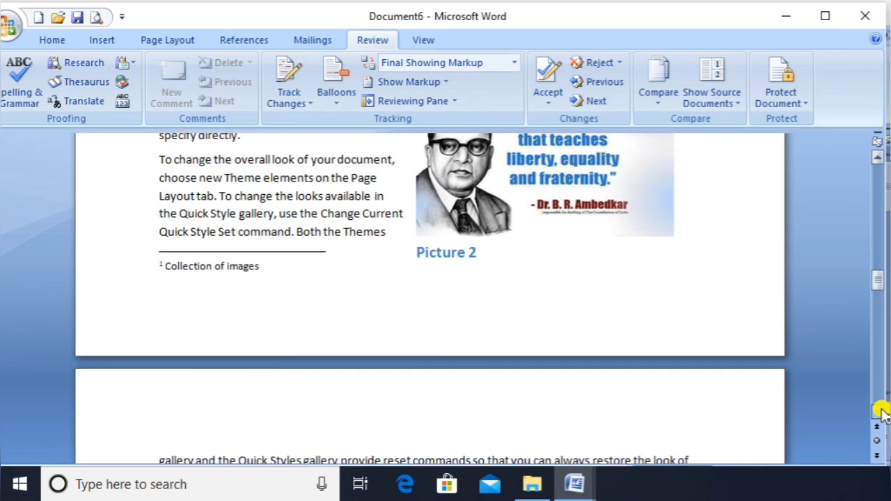
scroll(881, 413, "down", 4)
scroll(880, 412, "down", 4)
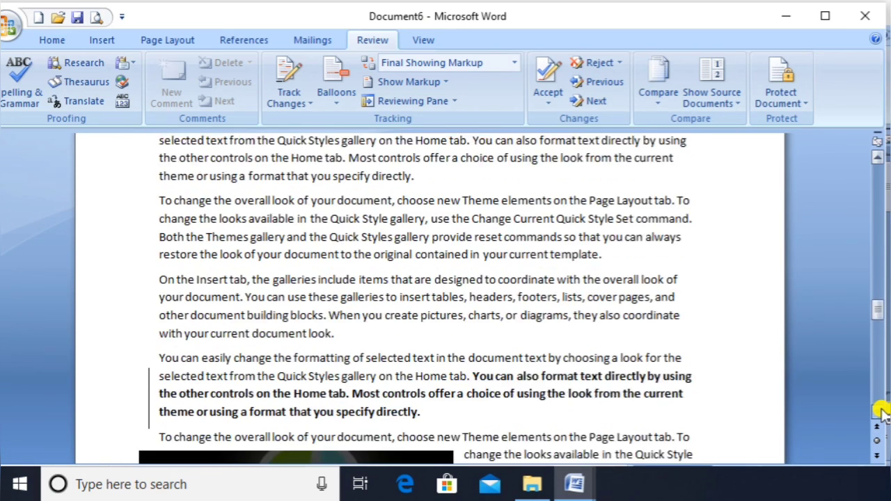
scroll(881, 412, "down", 4)
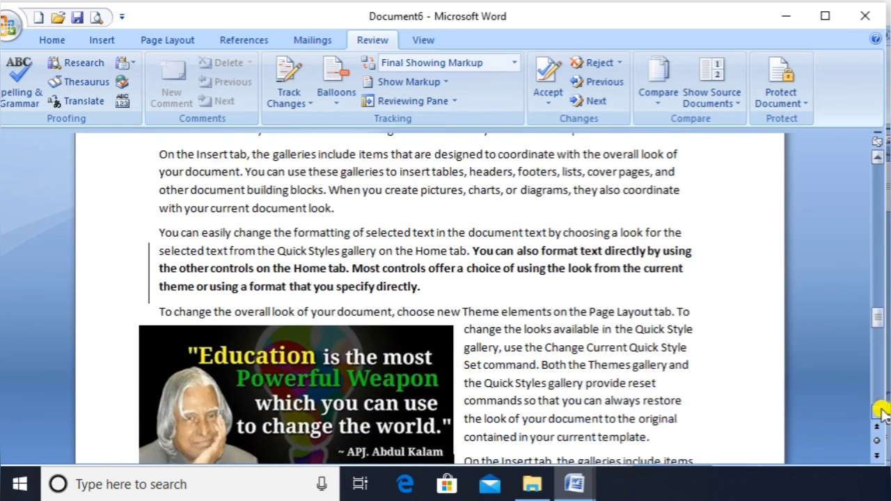
scroll(881, 412, "down", 3)
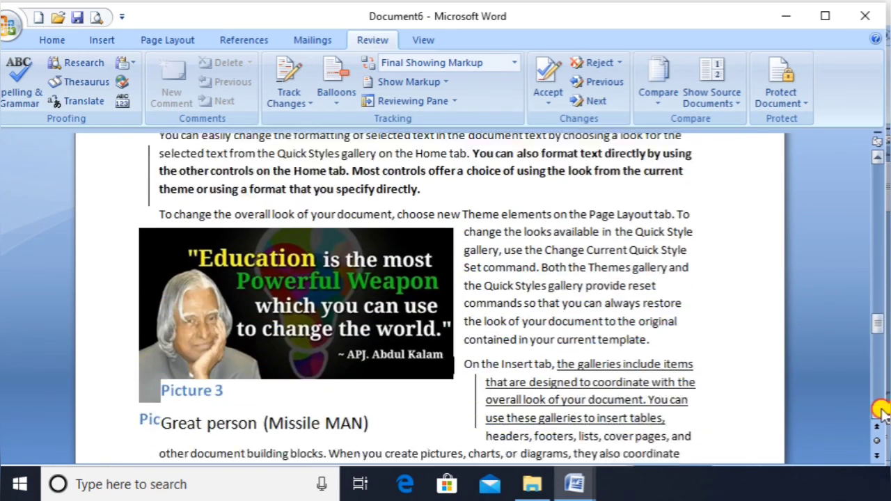
scroll(881, 412, "down", 4)
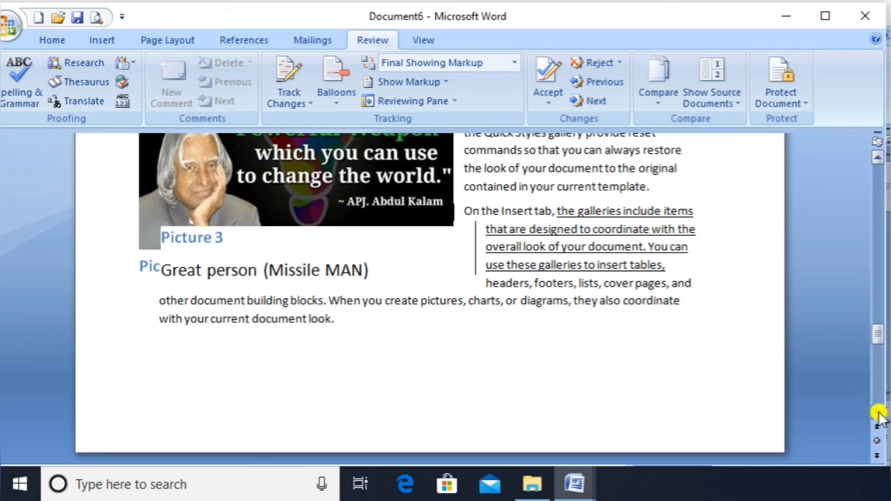
scroll(879, 417, "down", 3)
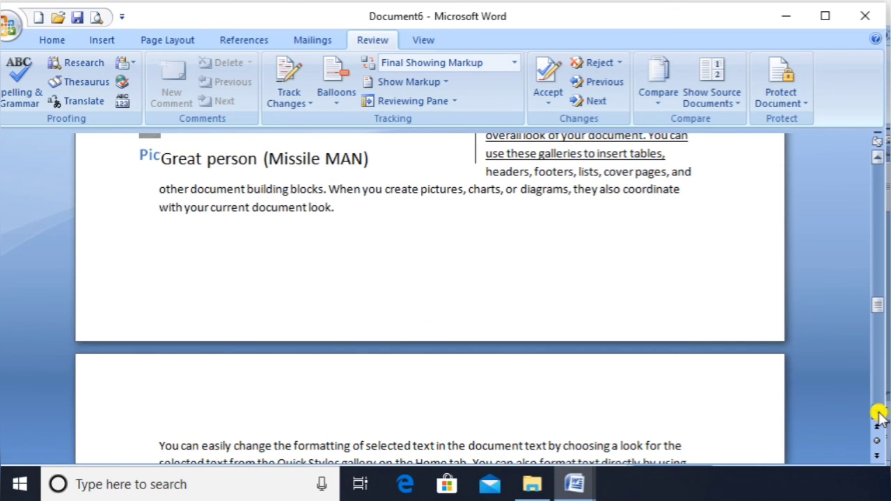
scroll(879, 416, "down", 2)
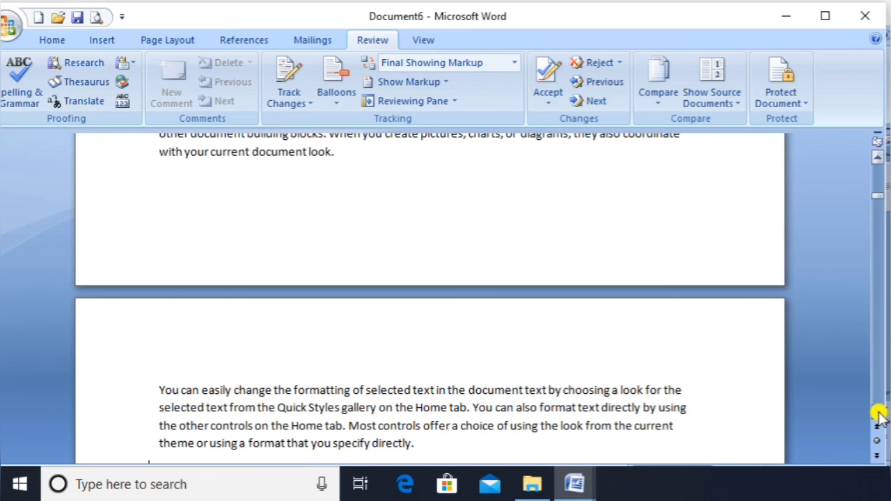
scroll(879, 417, "down", 10)
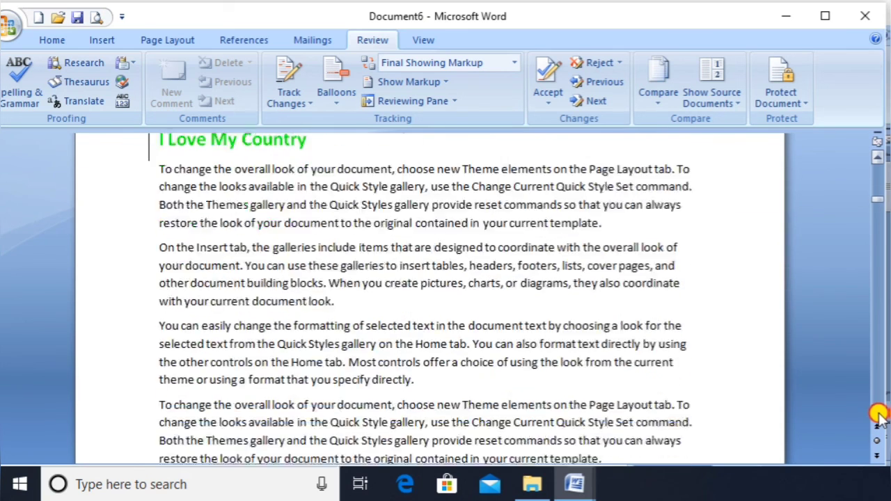
scroll(879, 417, "down", 2)
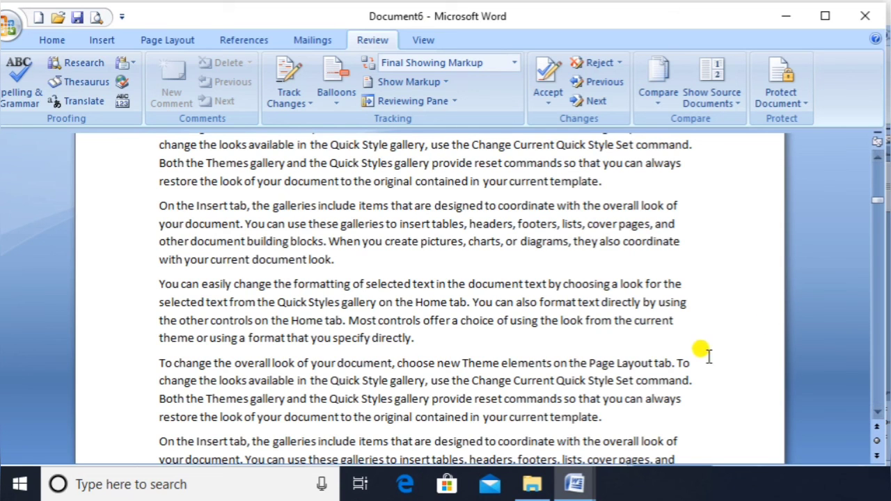
- Accept the combined document's tracked changes one after another, including the deleted "Computer Knowledge Centre" title, and continue the search from the document's beginning
left_click(543, 80)
left_click(543, 82)
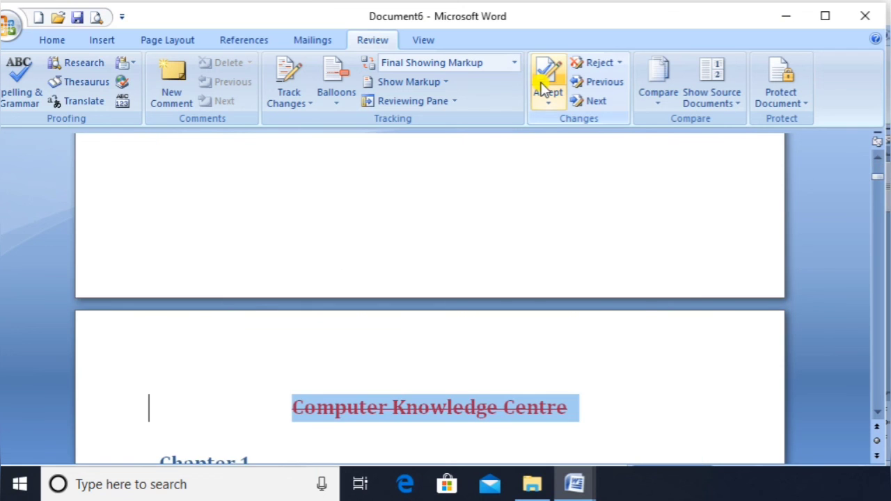
left_click(544, 82)
left_click(545, 82)
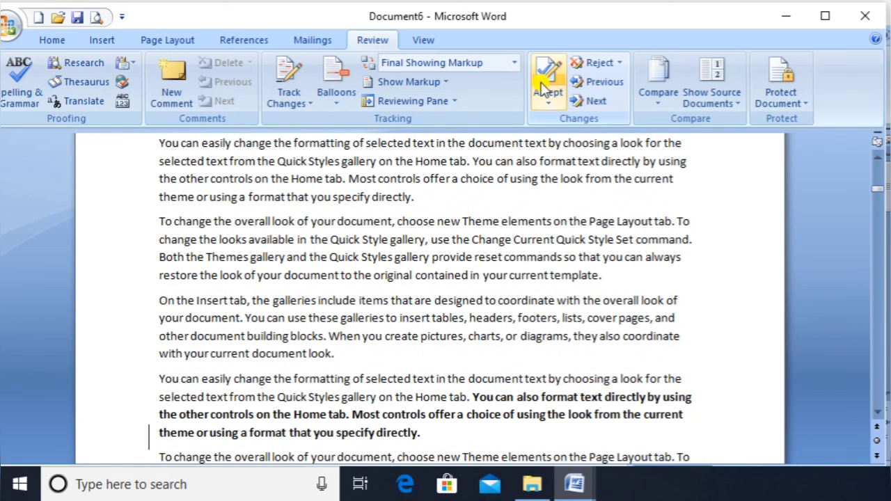
left_click(544, 84)
left_click(544, 84)
left_click(544, 83)
left_click(544, 84)
left_click(542, 81)
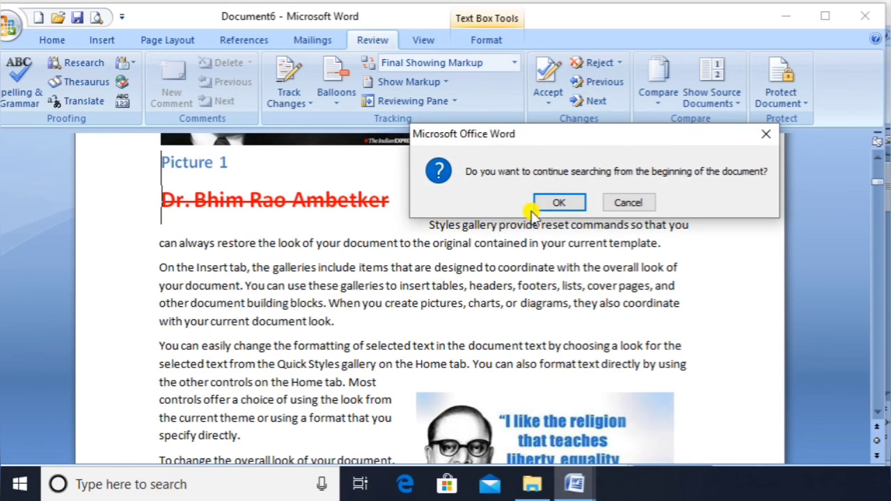
left_click(561, 202)
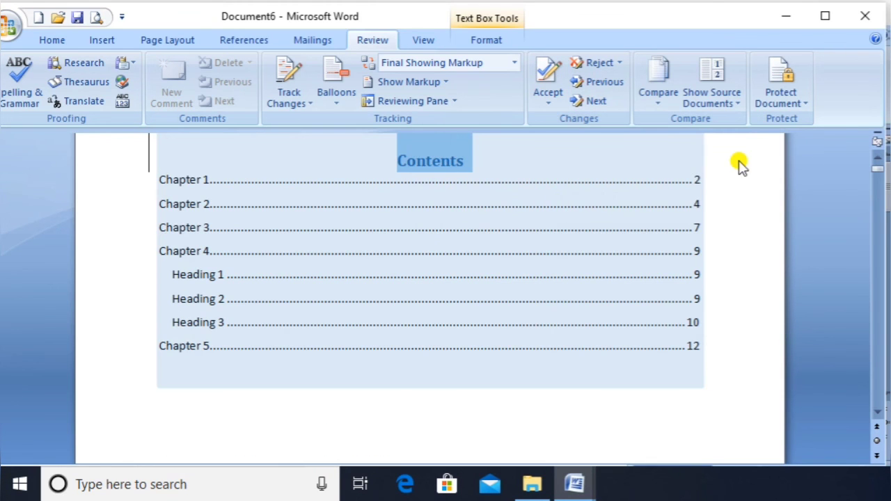
left_click(740, 165)
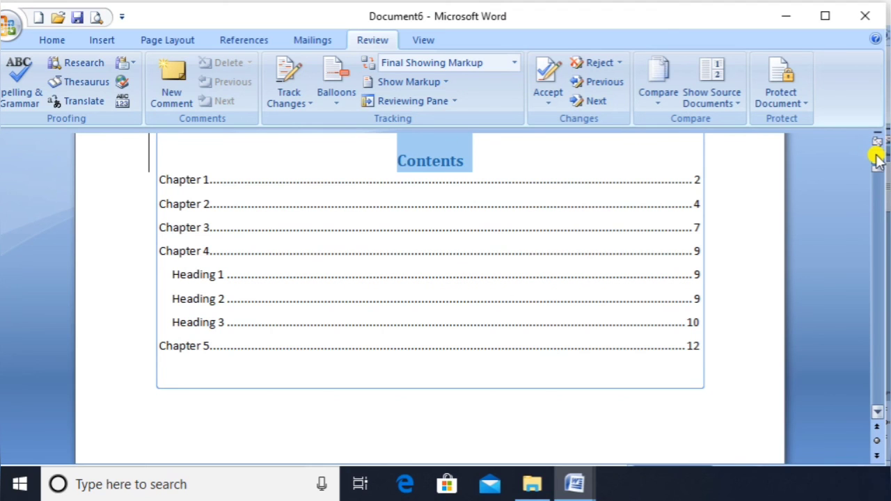
scroll(878, 159, "up", 3)
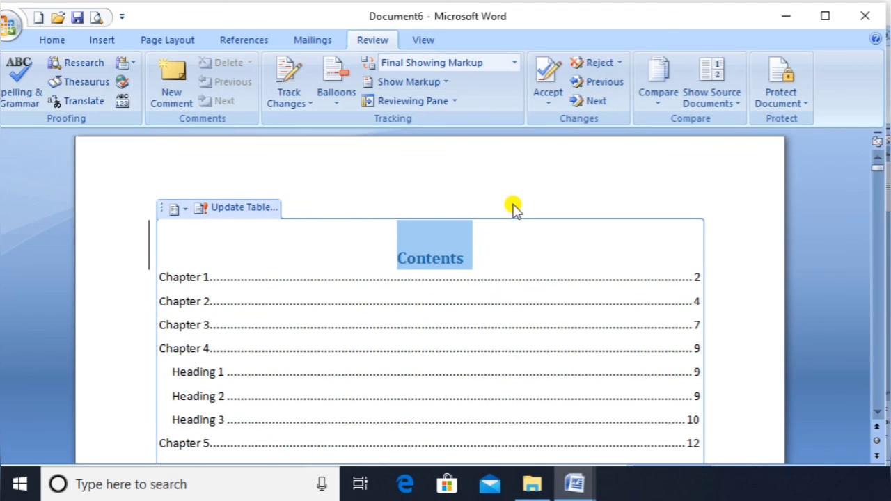
- Save the combined document as a Word document named "reference accept" in the Documents folder
key("ctrl+s")
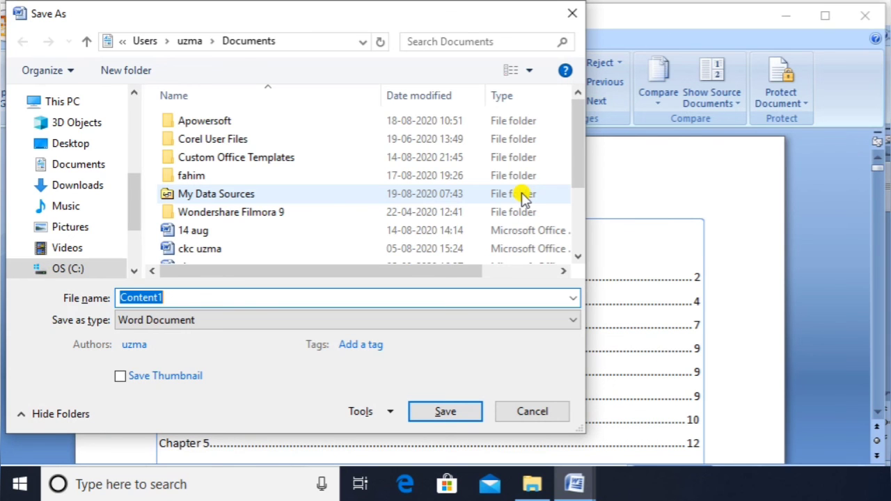
type("r")
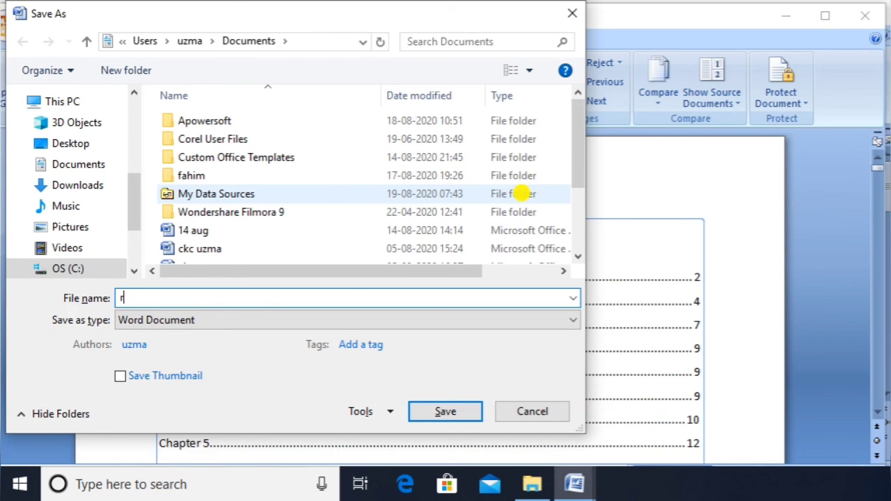
type("eferen")
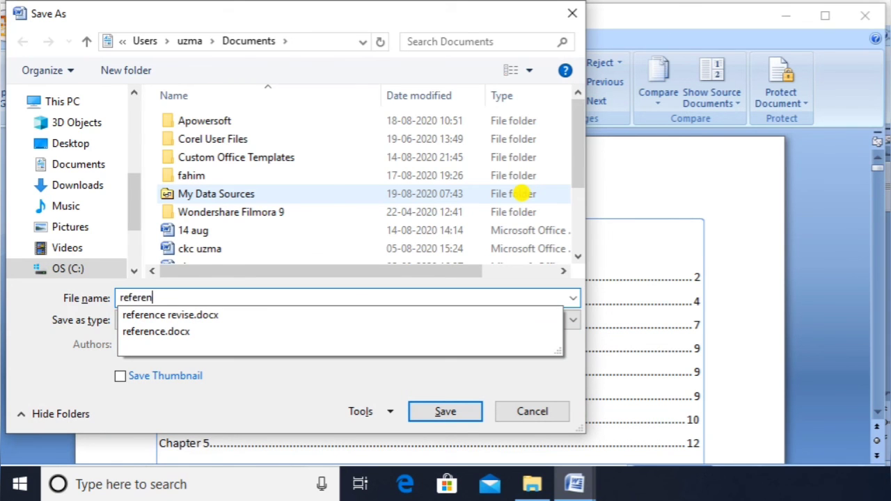
type("ce a")
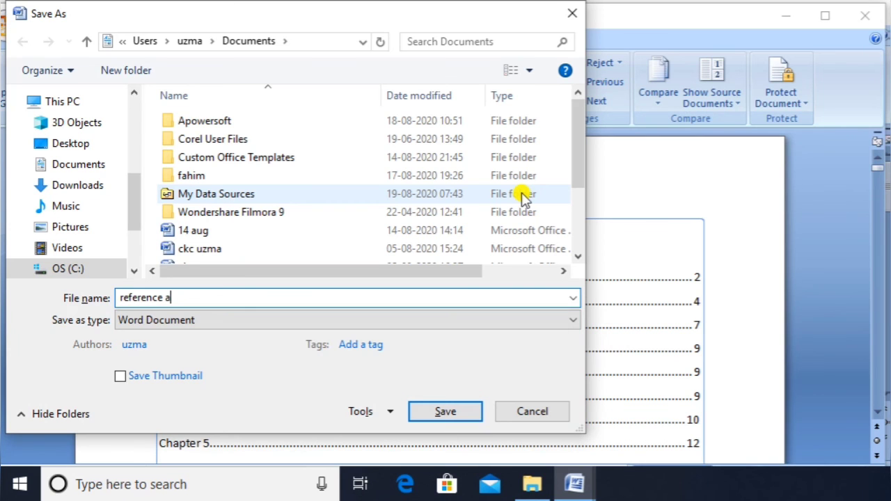
type("ccept")
key("Return")
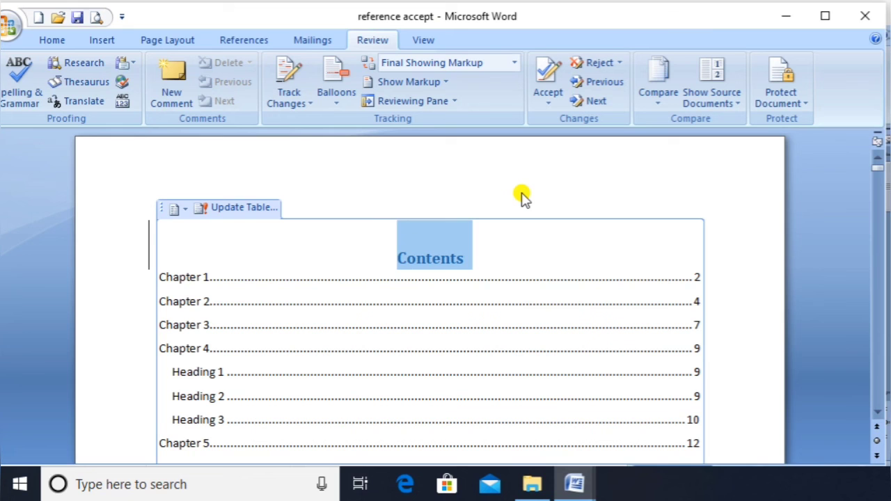
- Deselect the Contents heading and start another combination of an original and a revised document
key("Down")
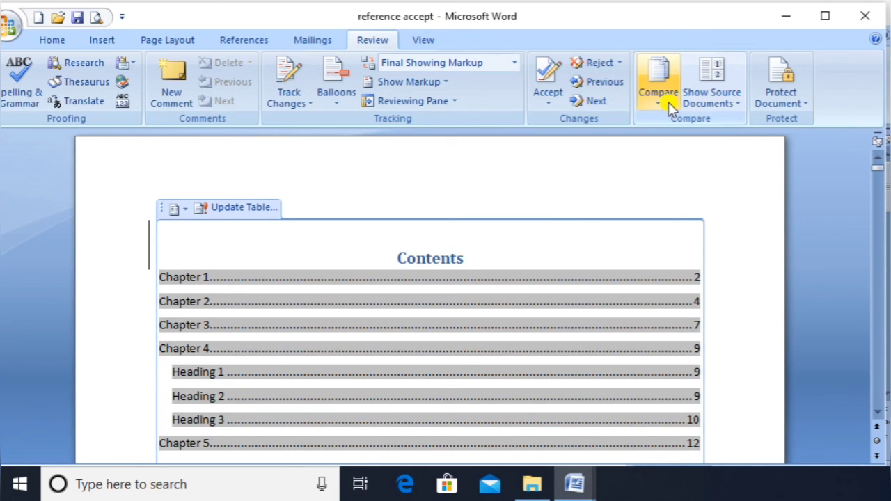
left_click(654, 91)
left_click(702, 174)
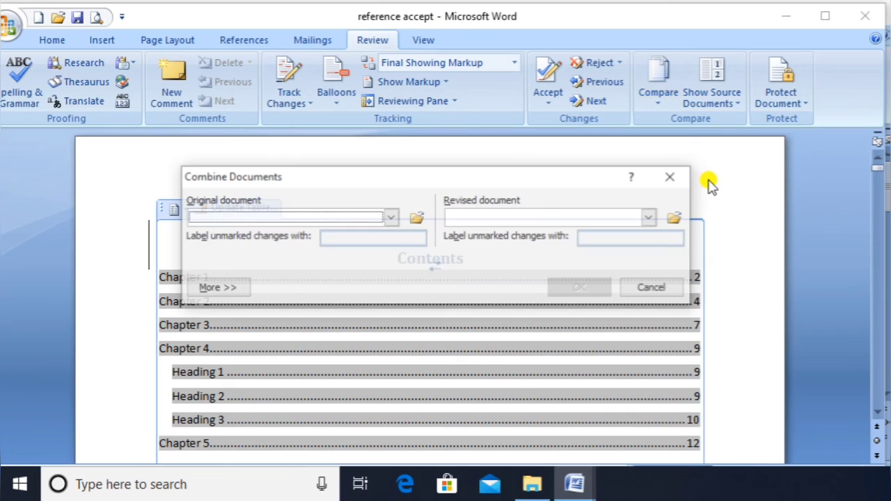